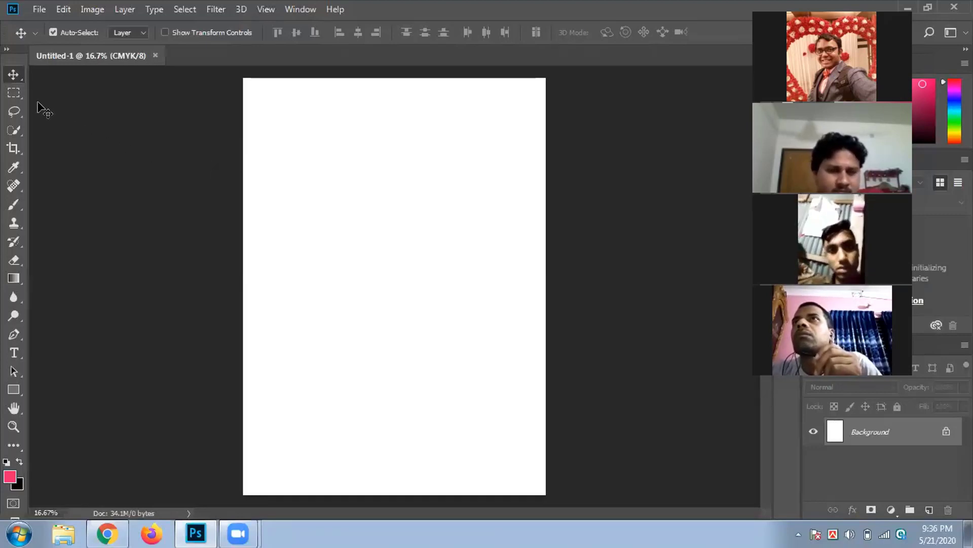
click(12, 92)
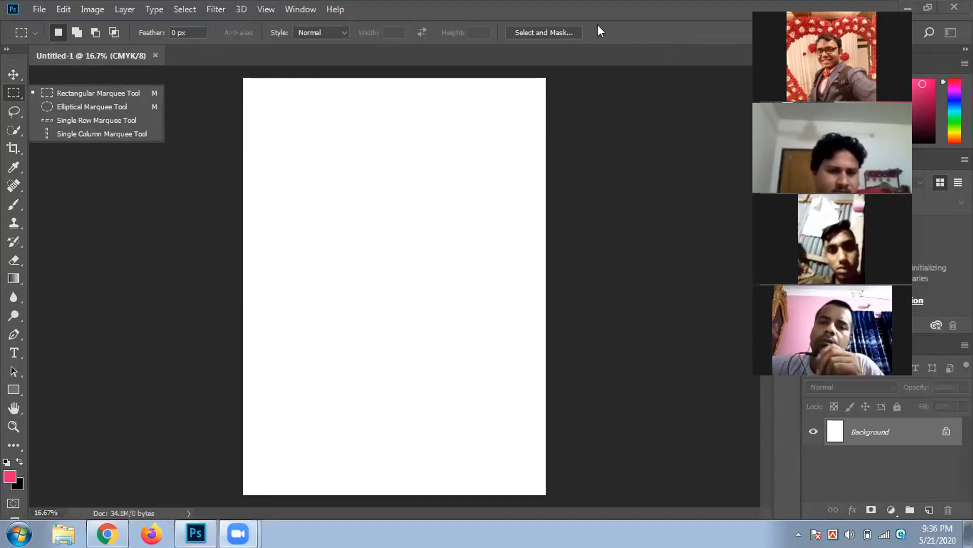
click(356, 308)
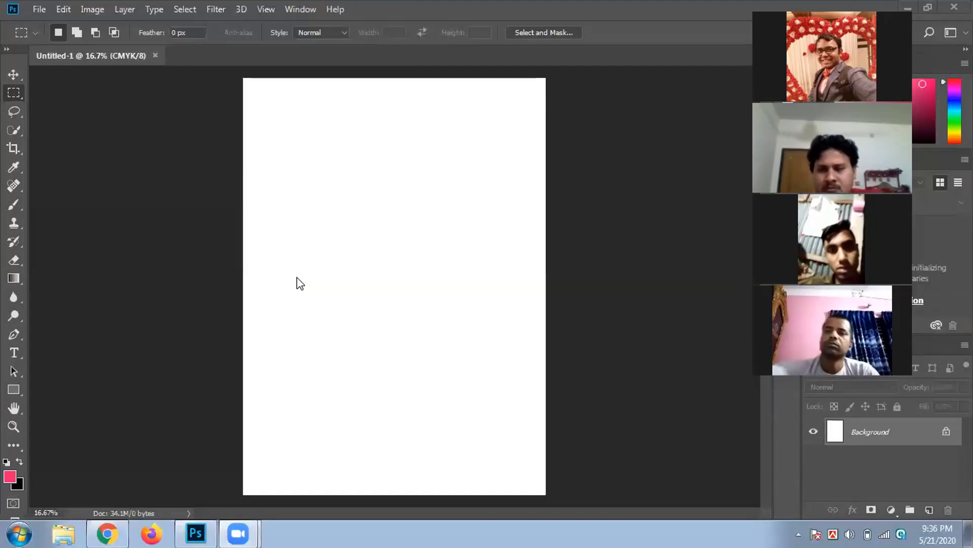
right_click(12, 94)
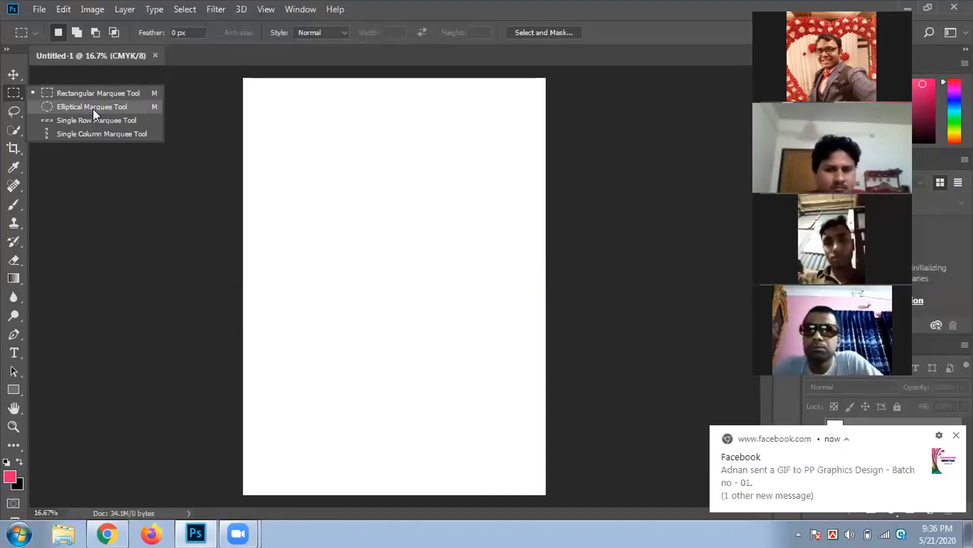
click(13, 387)
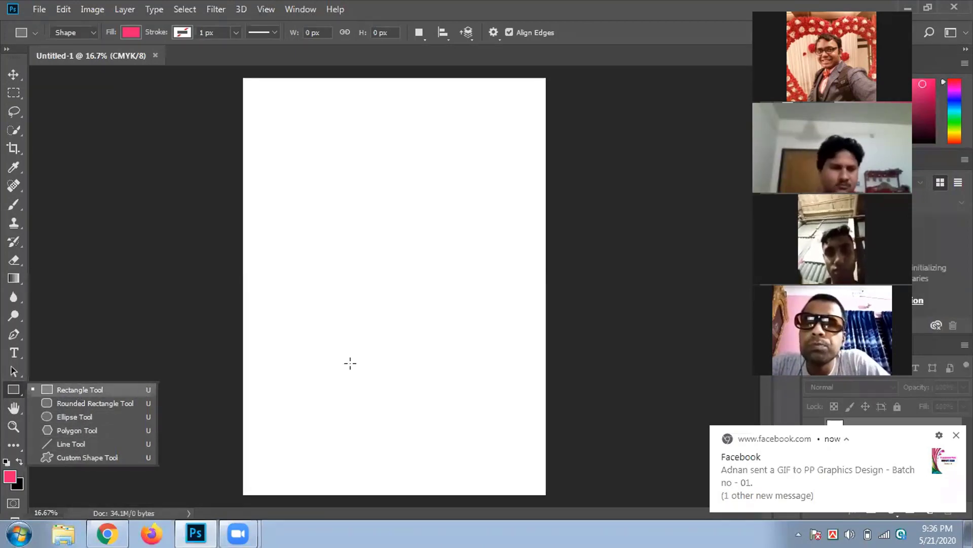
click(13, 74)
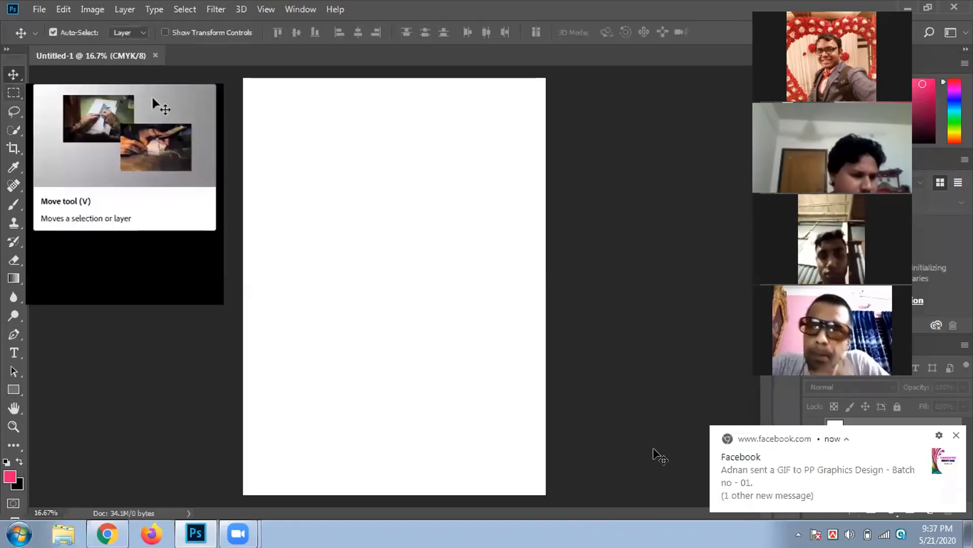
click(956, 435)
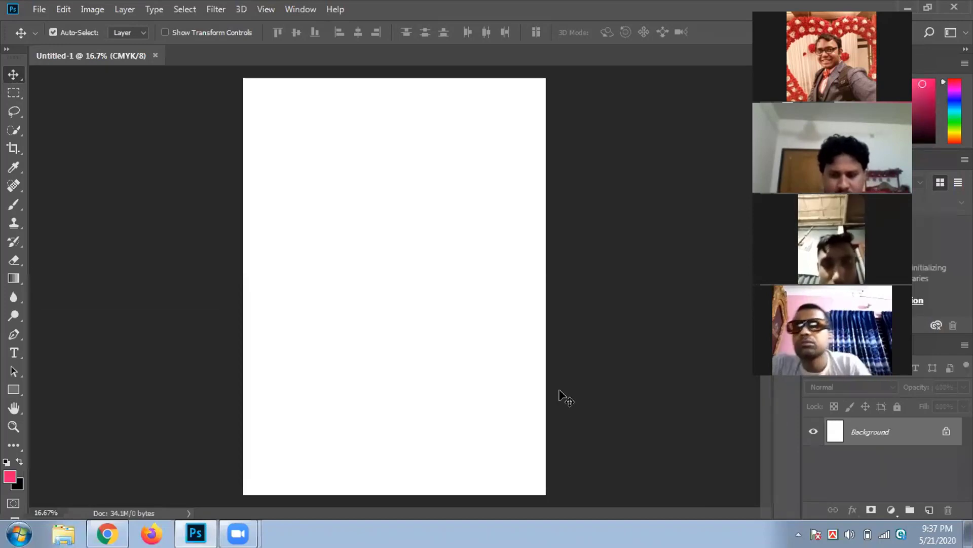
- Add three empty layers above the Background layer
click(928, 509)
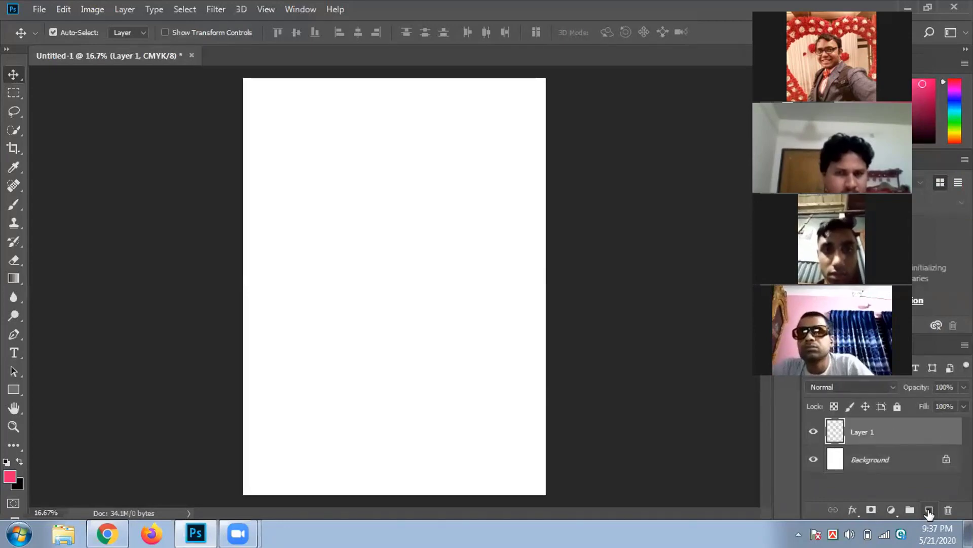
click(928, 510)
click(929, 509)
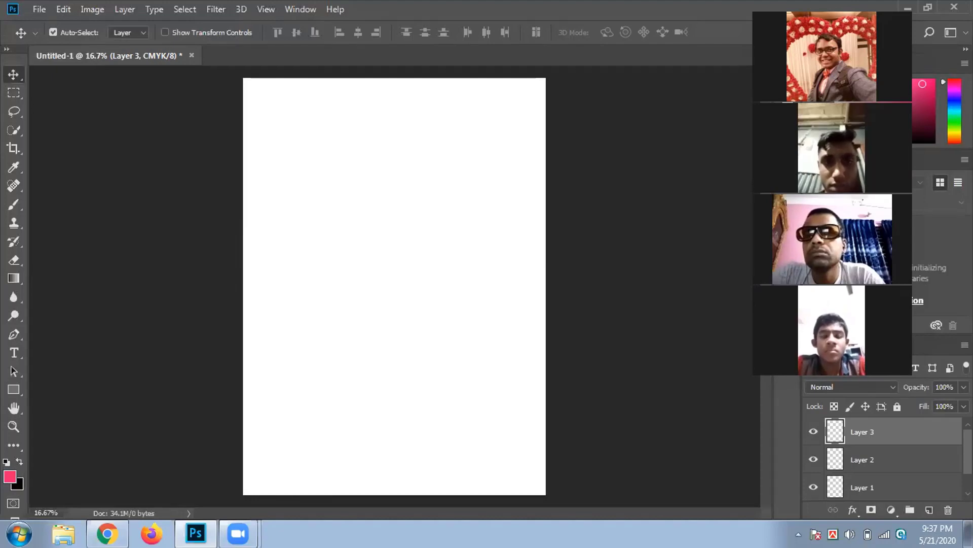
- Undo the creation of the three empty layers
key(ctrl+alt+z)
key(ctrl+alt+z)
key(ctrl+alt+z)
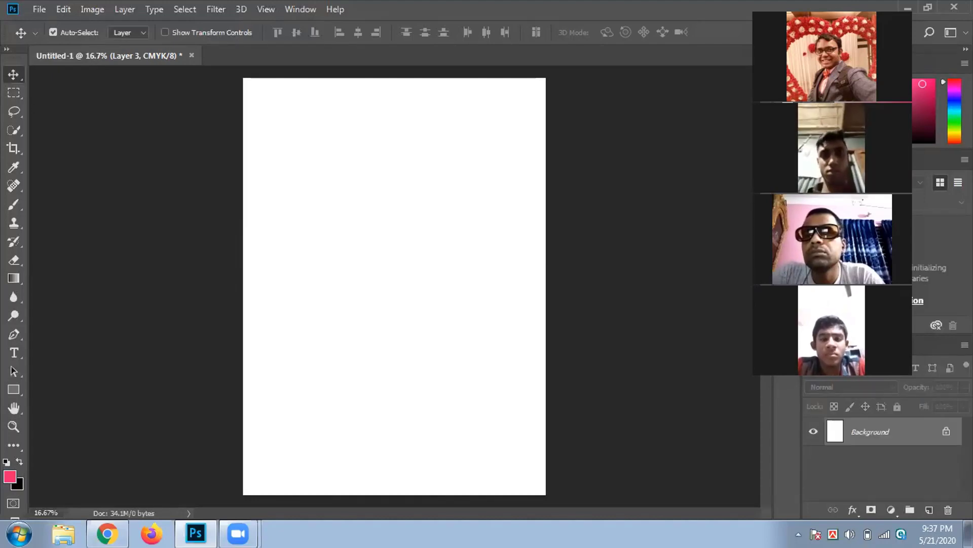
- Draw a pink rectangle shape about 1956 by 1320 px on the page and add an empty layer above it
click(15, 384)
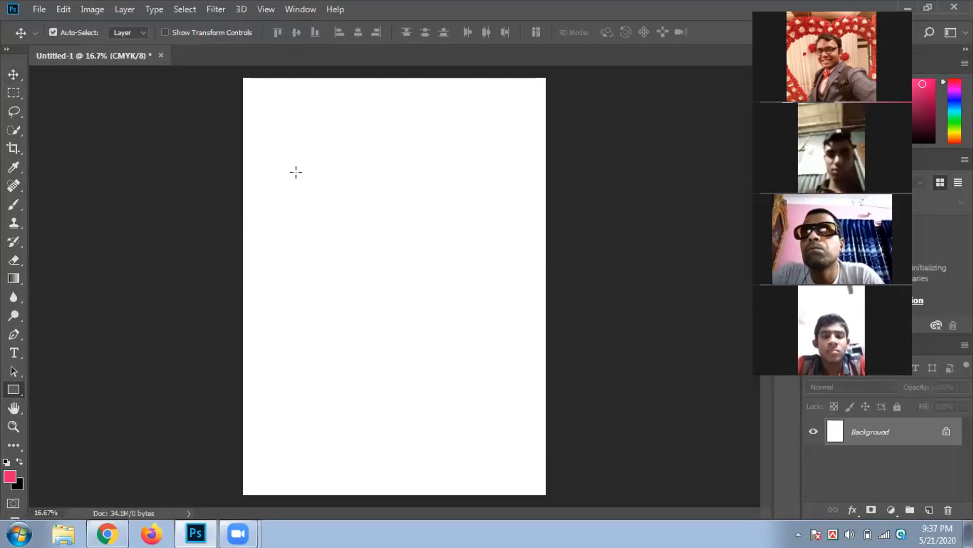
drag(296, 173, 527, 329)
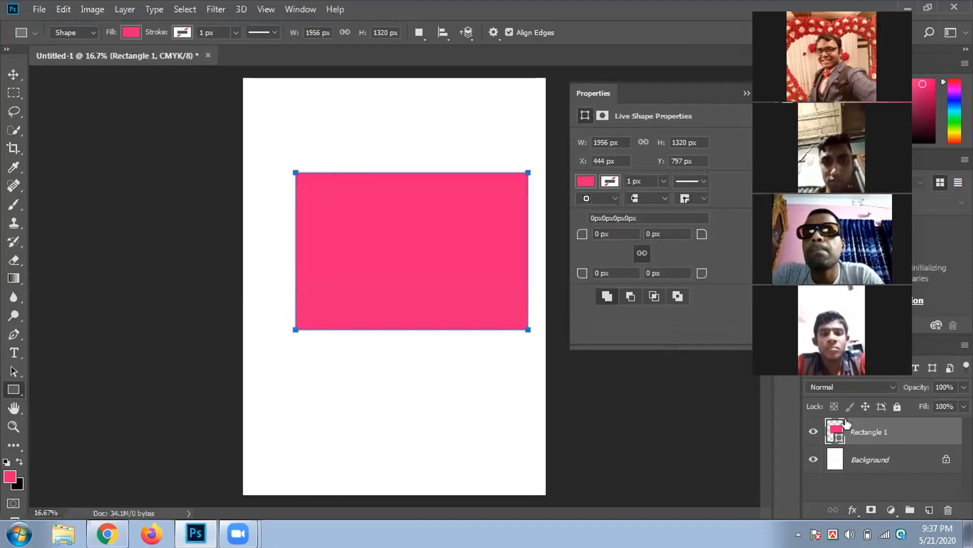
drag(570, 103, 532, 114)
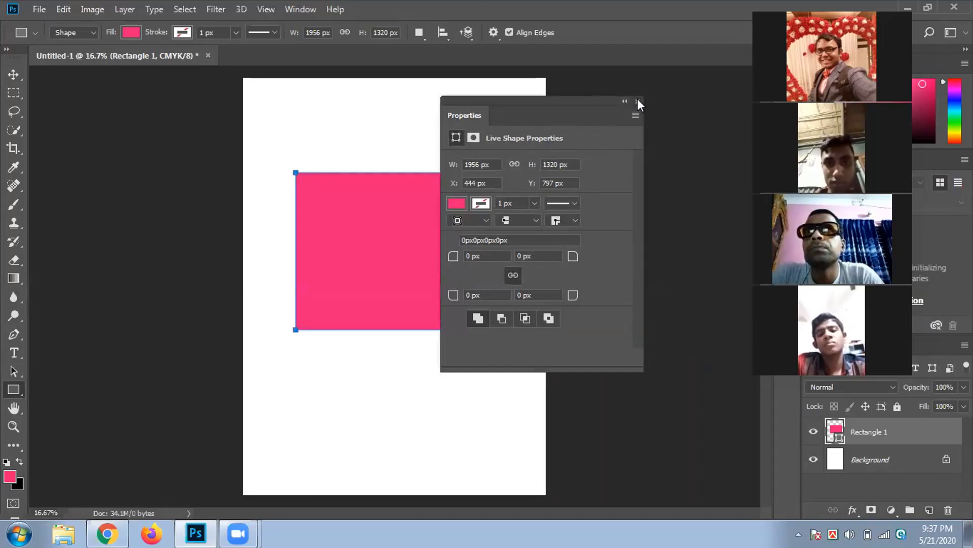
click(637, 101)
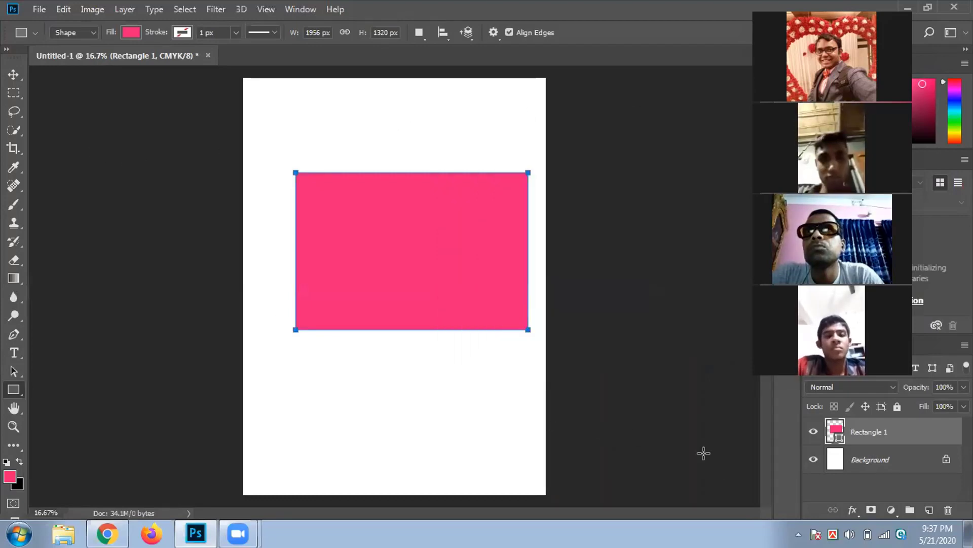
click(930, 511)
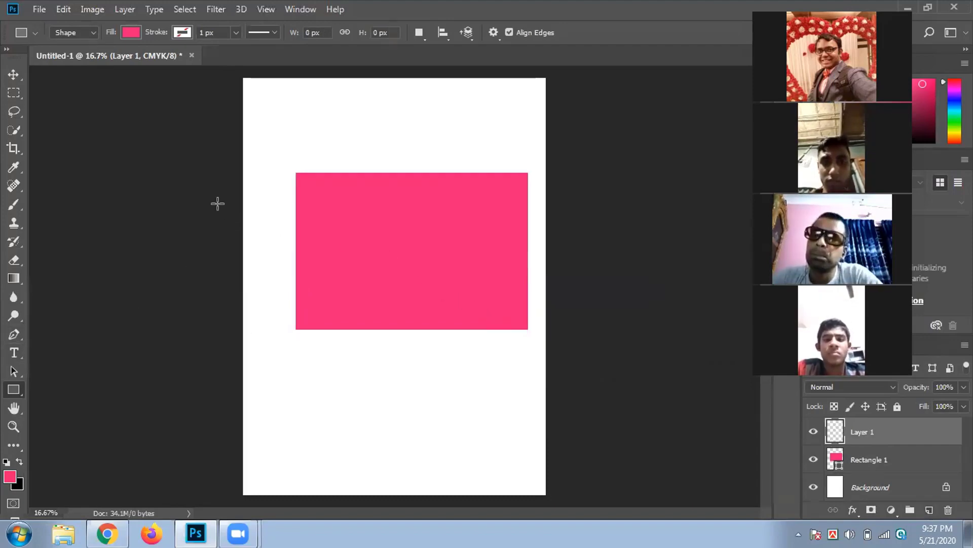
- Delete the empty layer and the pink rectangle layer, leaving only the Background
click(14, 75)
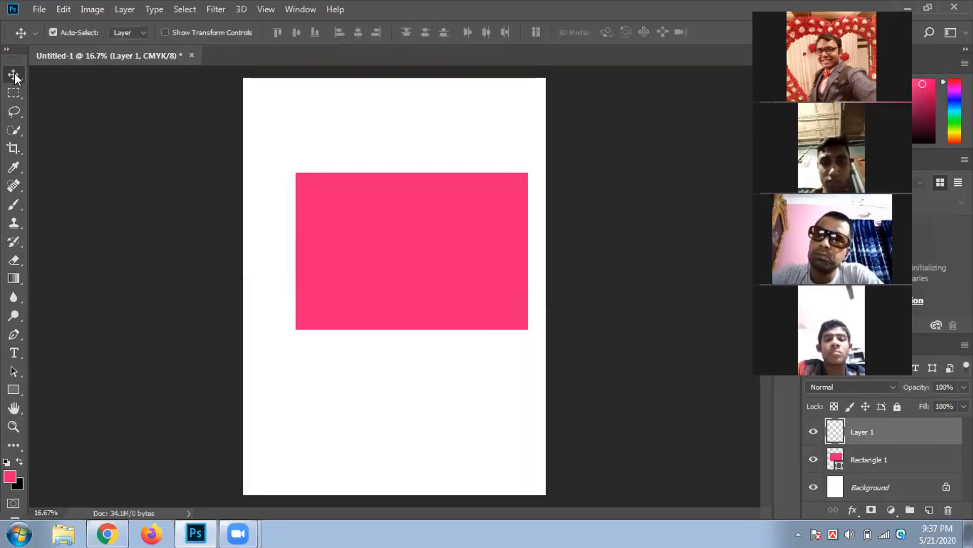
key(Delete)
key(Delete)
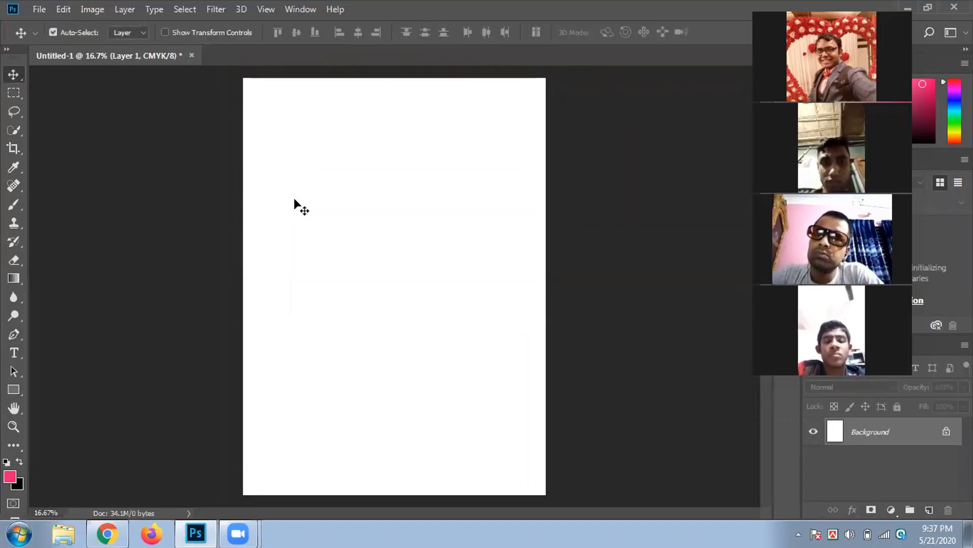
- Make a rectangular marquee selection in the page's upper half, fill it with the black background colour, and deselect it
click(14, 93)
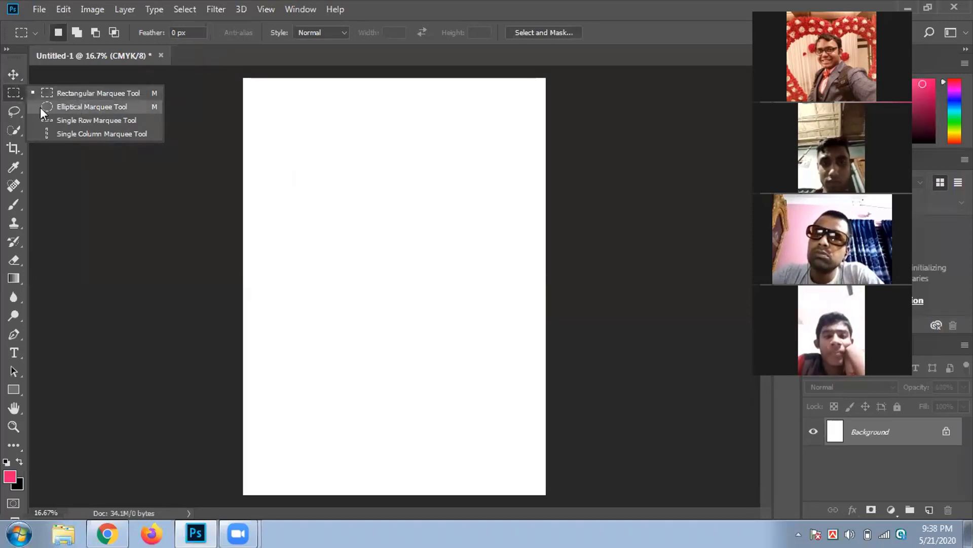
click(65, 96)
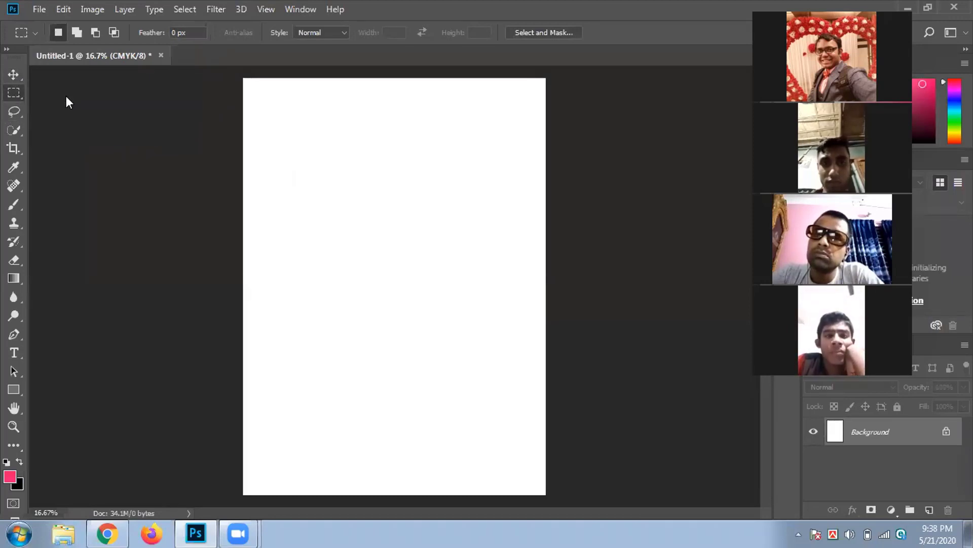
drag(299, 142, 465, 264)
key(ctrl+BackSpace)
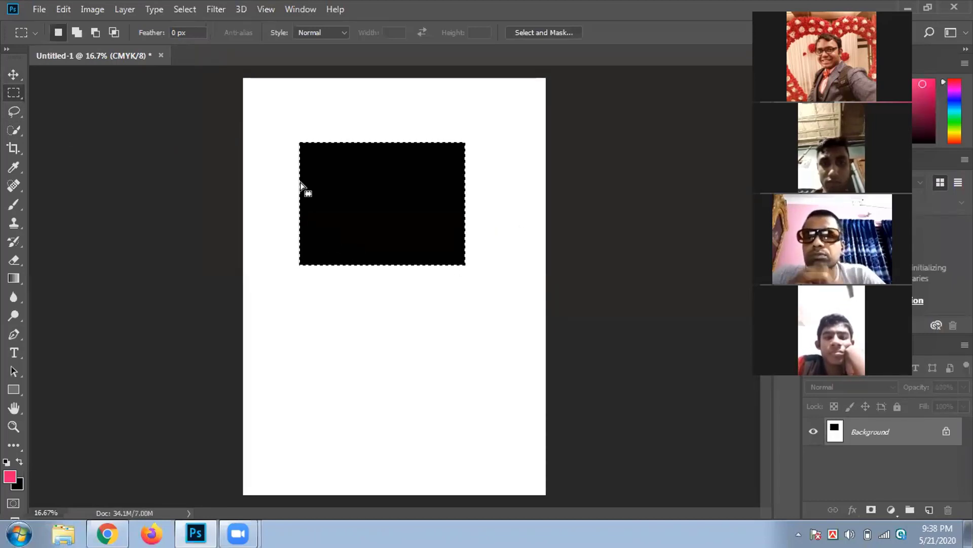
click(11, 76)
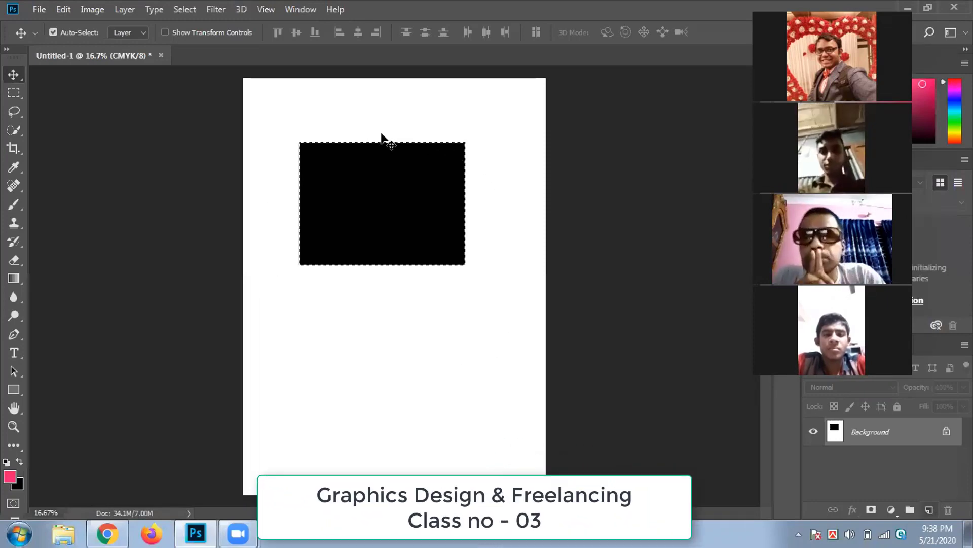
key(ctrl)
key(ctrl+d)
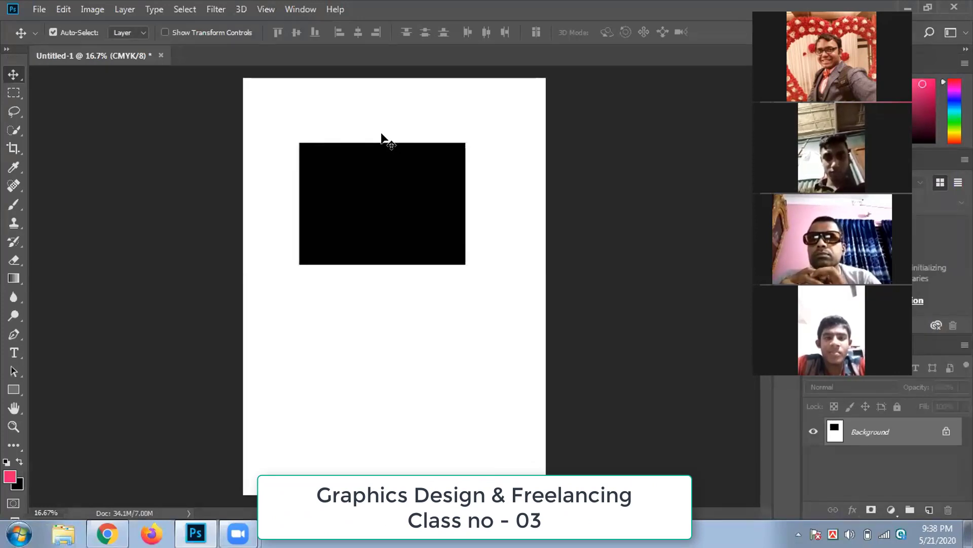
- Undo the deselection and the black fill on the Background layer
key(ctrl+z)
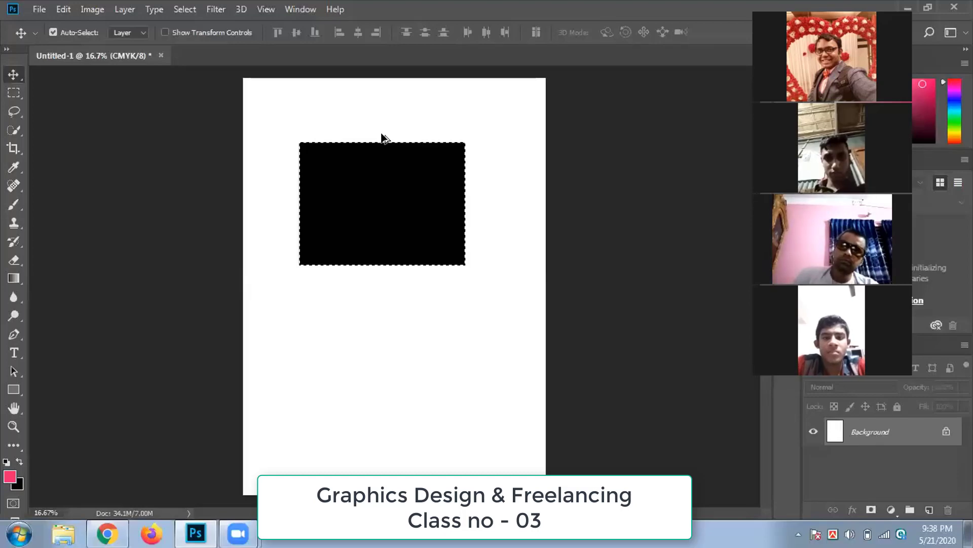
key(ctrl+z)
key(ctrl+z)
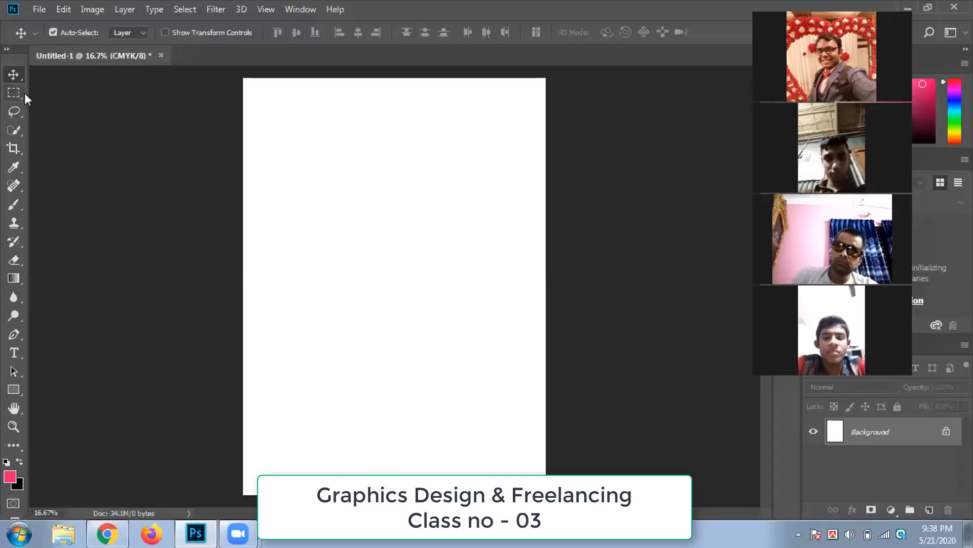
- Examine the variants available in the Marquee, Lasso and Quick Selection tool groups
click(14, 93)
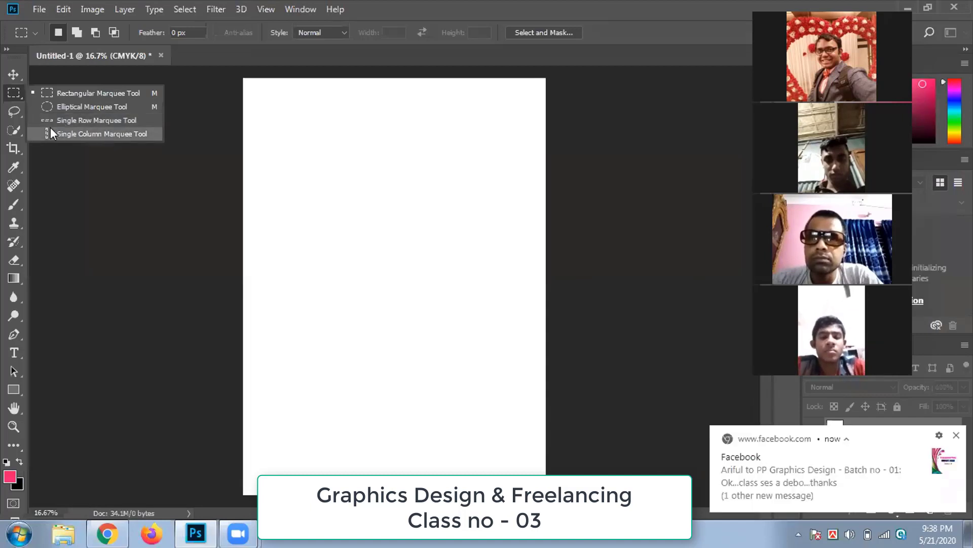
click(14, 111)
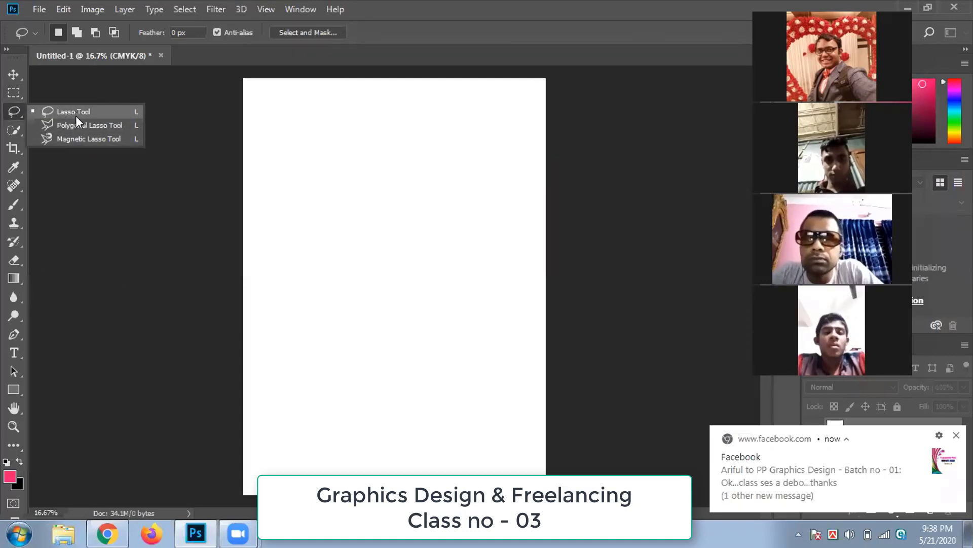
click(6, 130)
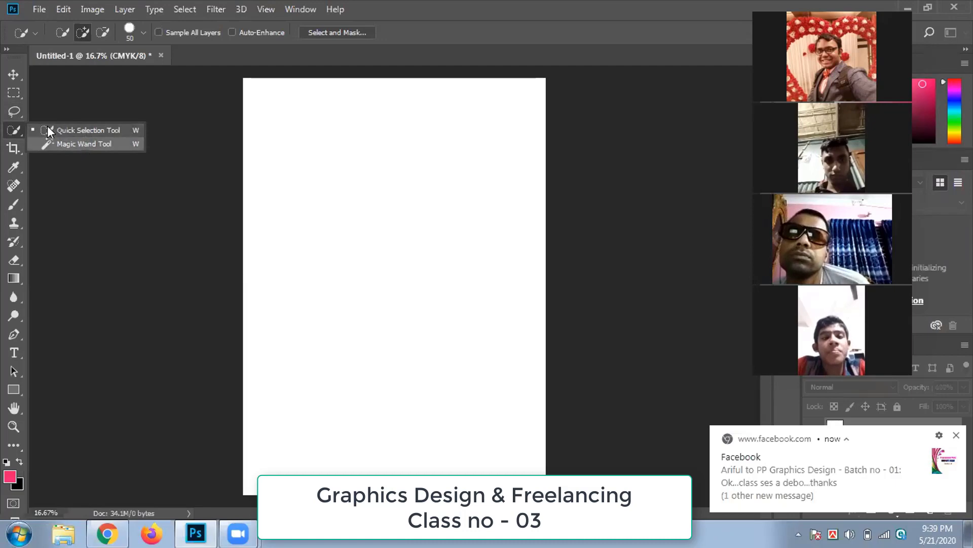
click(14, 92)
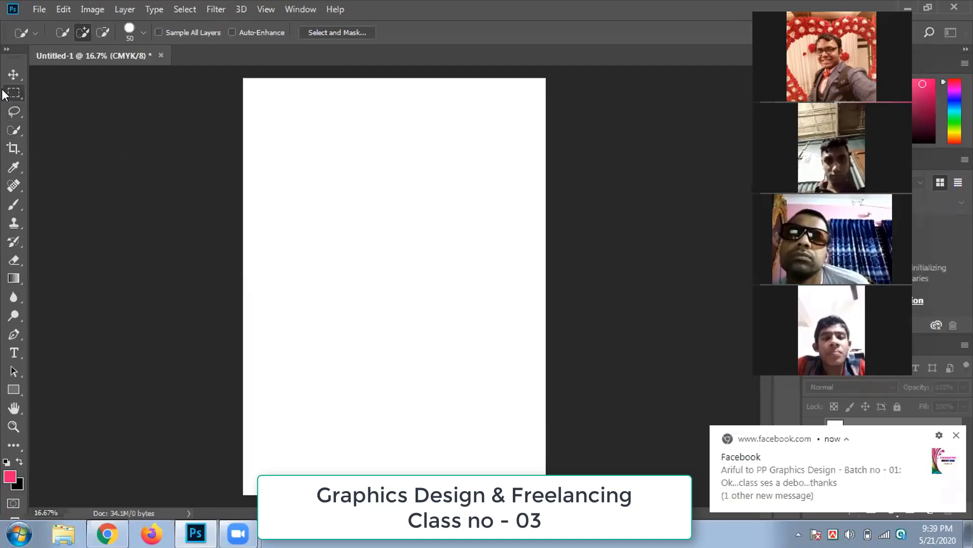
click(10, 114)
click(10, 133)
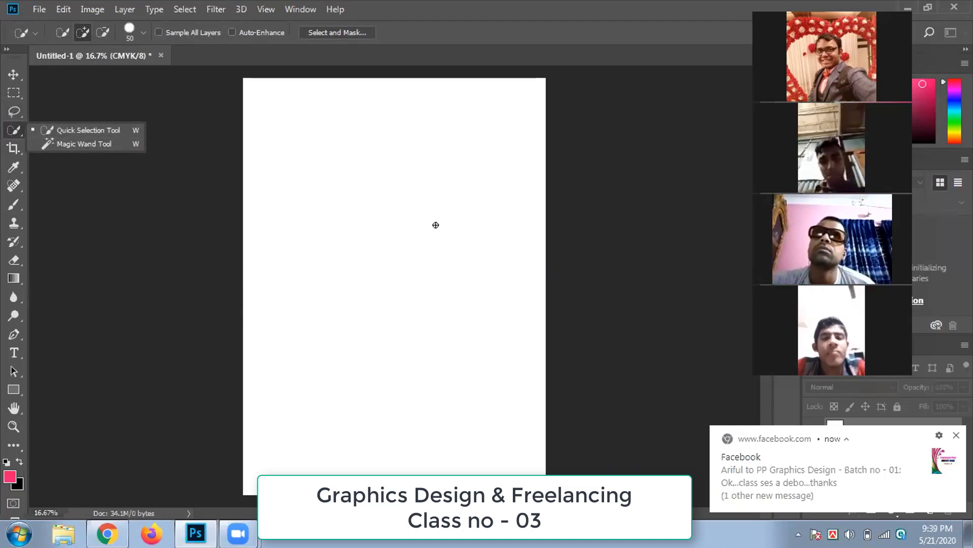
click(15, 75)
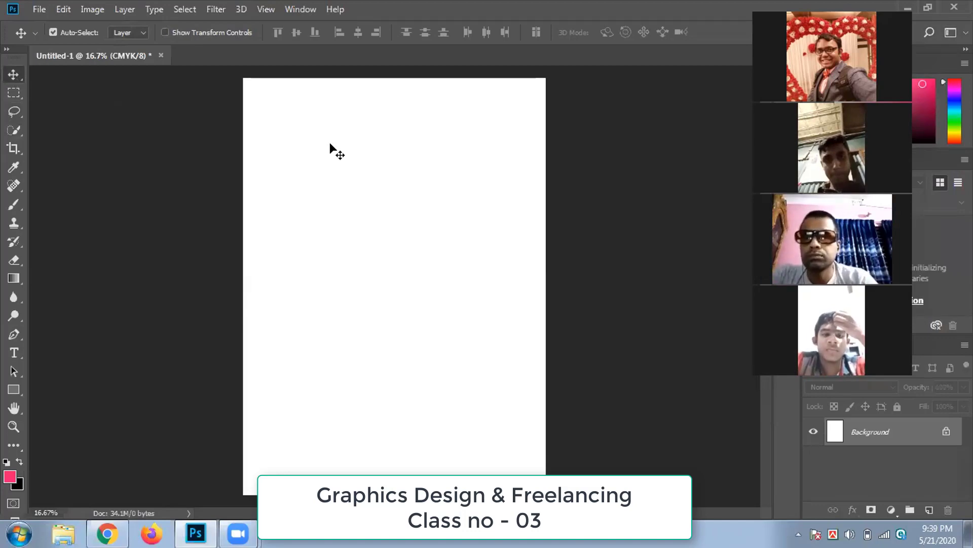
click(12, 113)
right_click(14, 112)
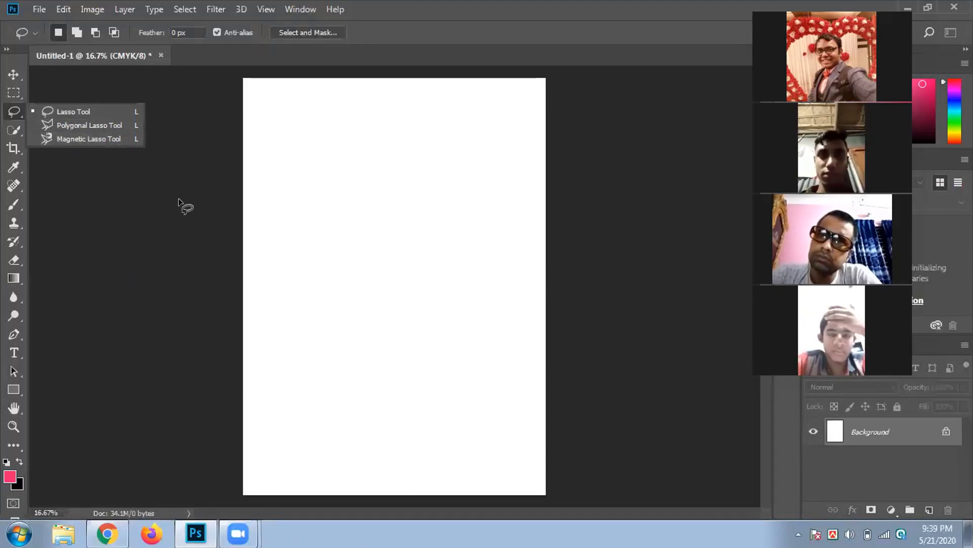
click(7, 70)
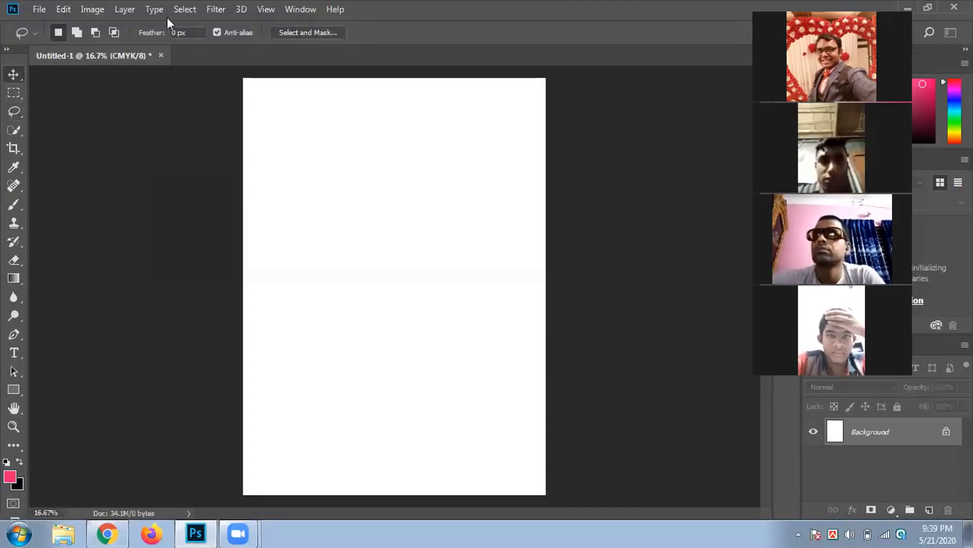
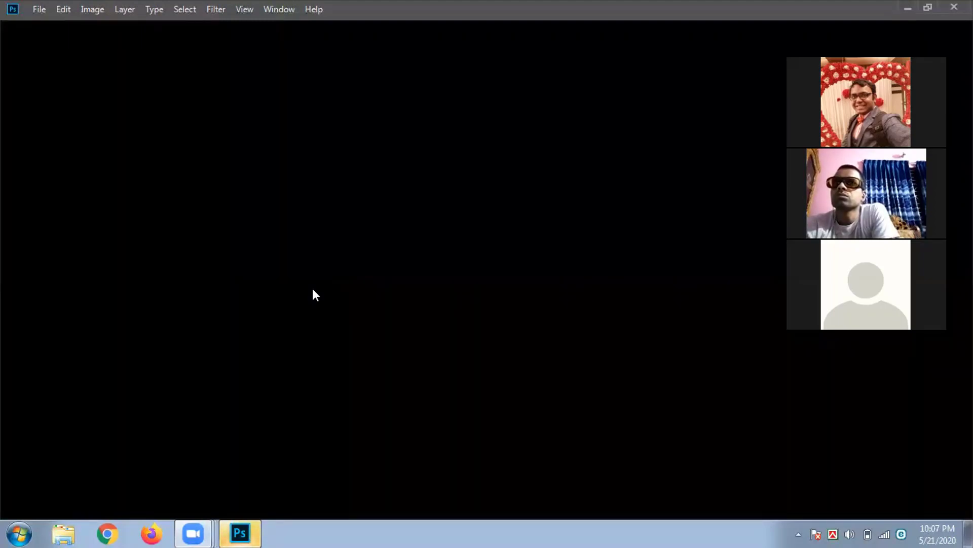
- Run the tree command from the Windows Run dialog
key(super+r)
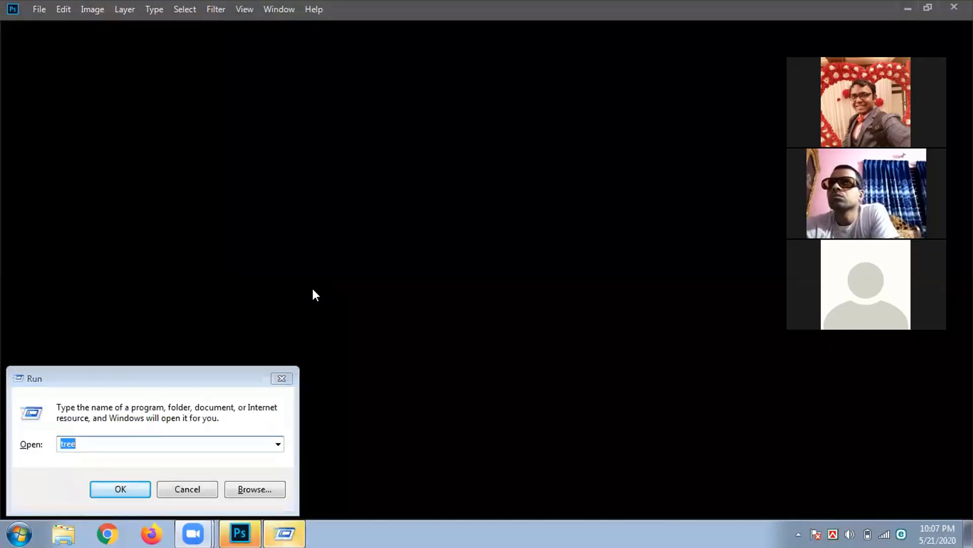
click(108, 483)
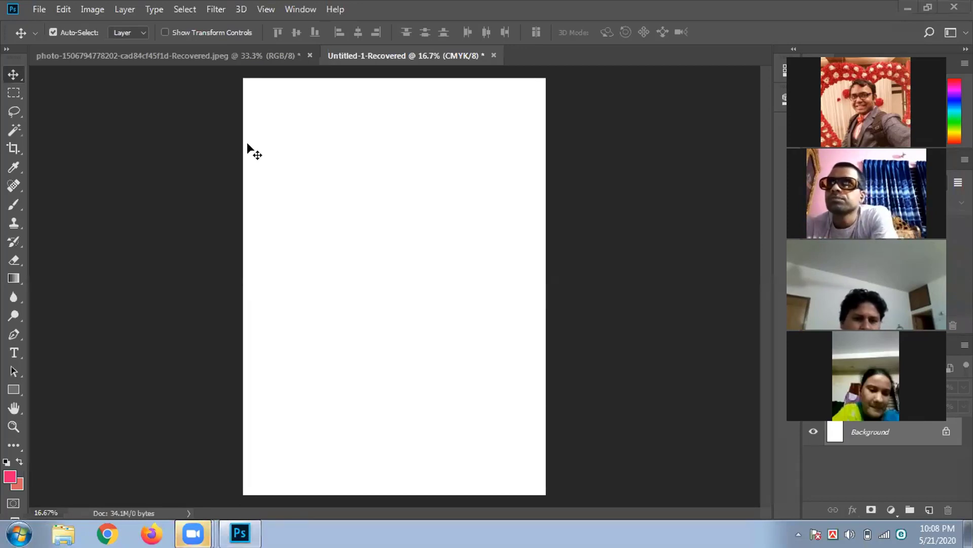
click(169, 65)
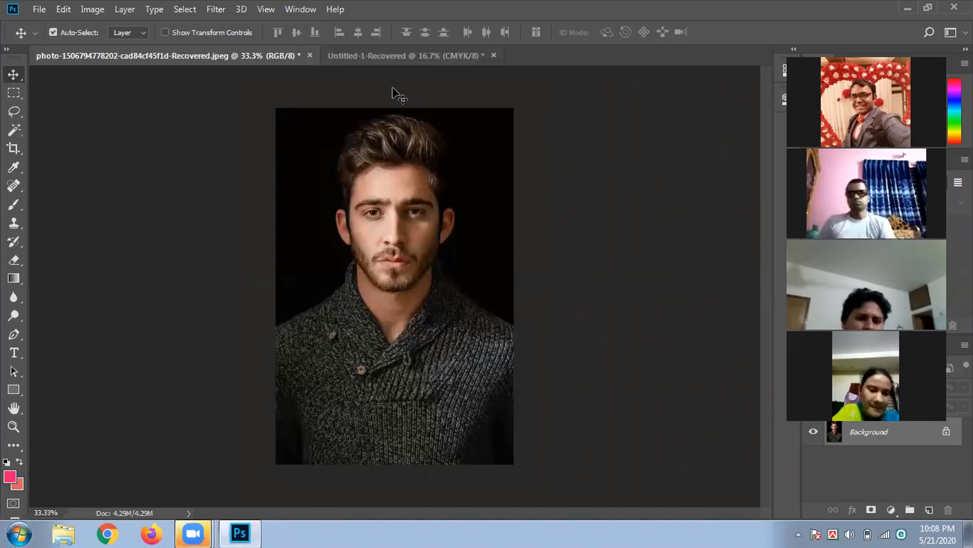
click(367, 57)
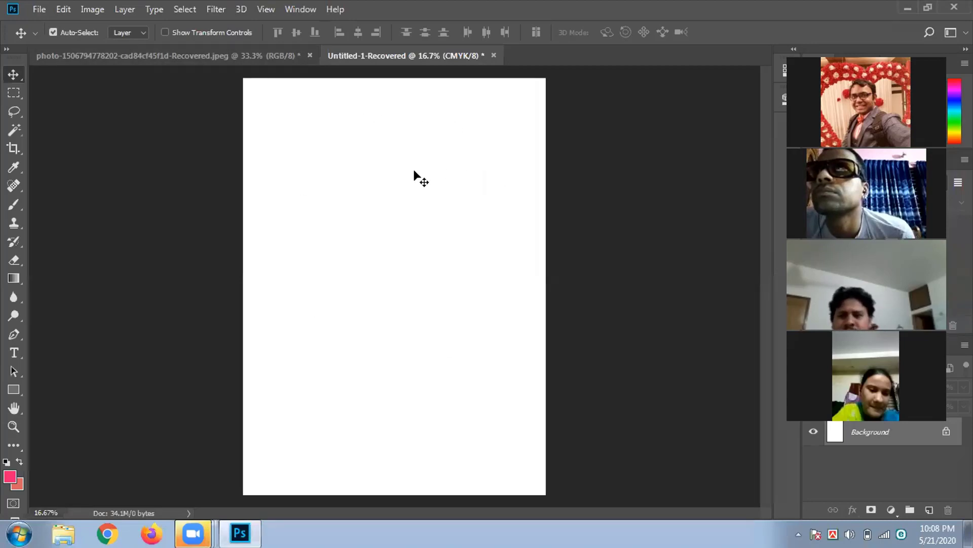
click(907, 8)
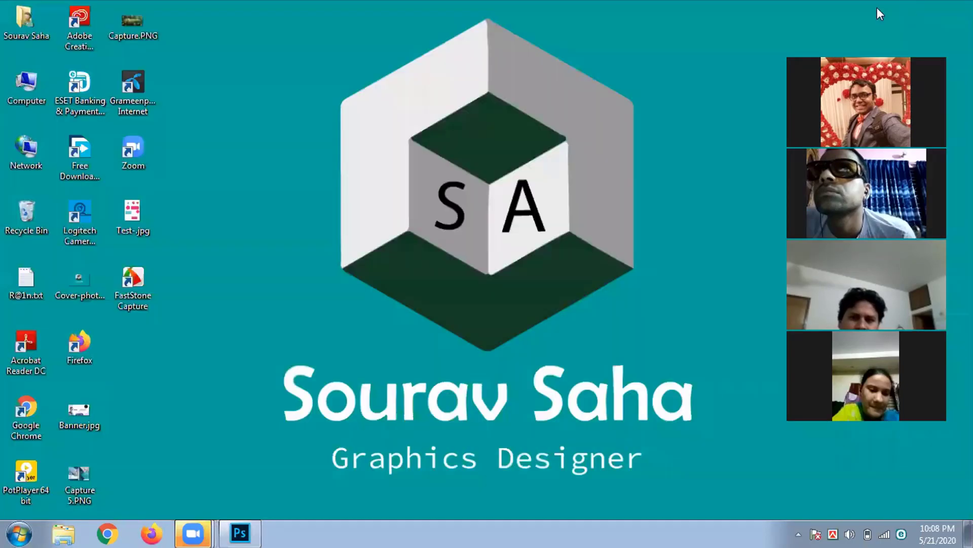
double_click(18, 97)
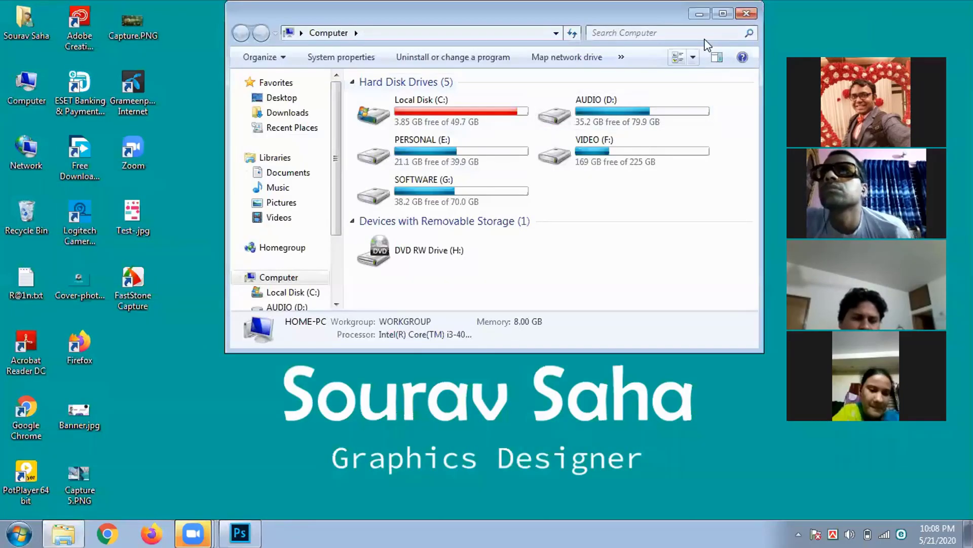
click(723, 13)
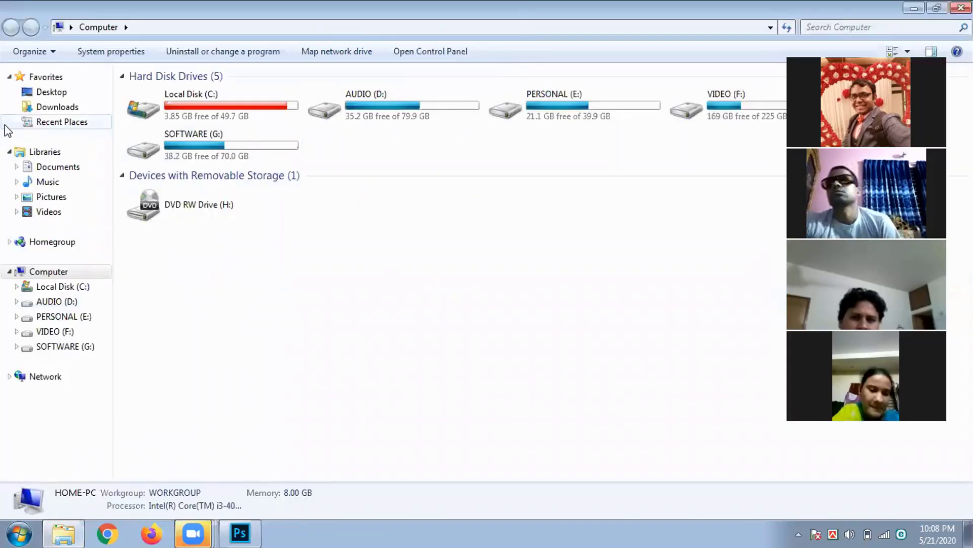
click(45, 109)
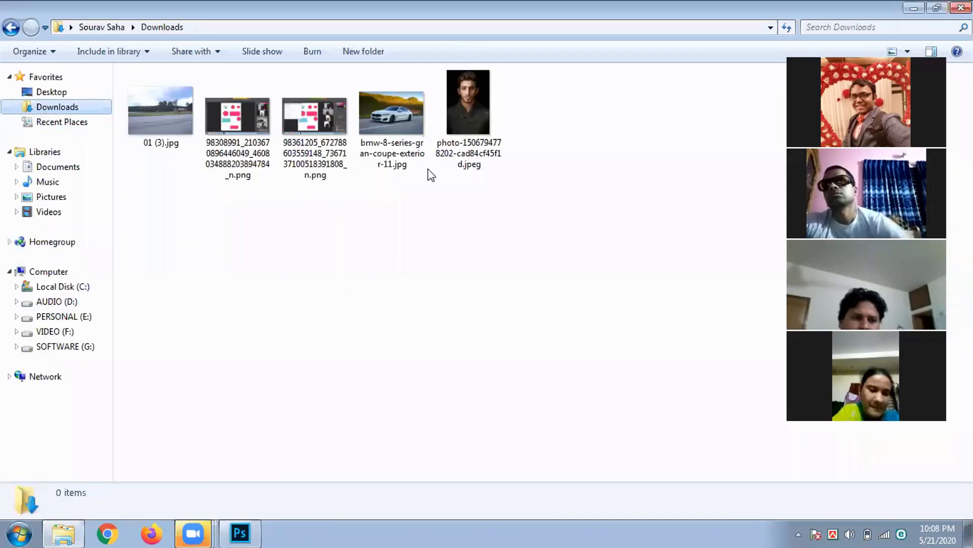
click(475, 121)
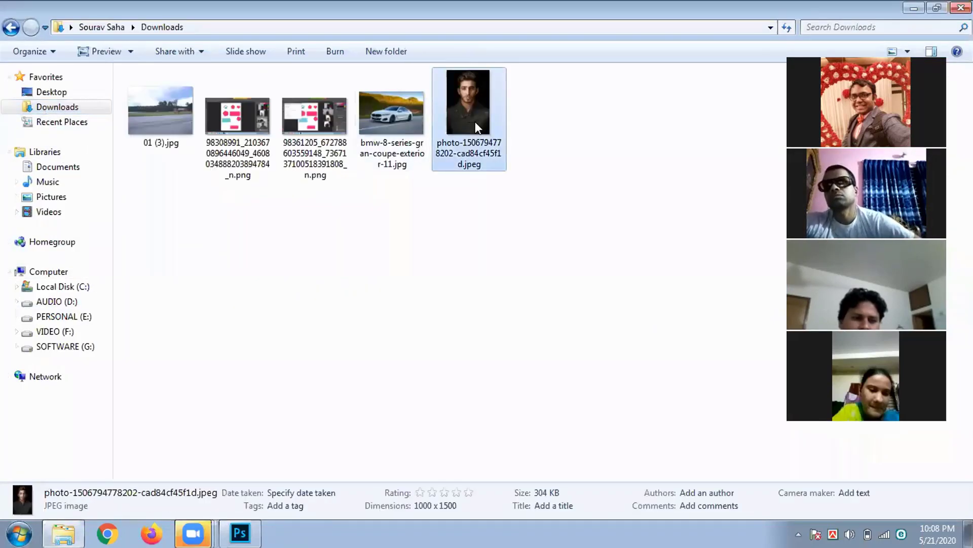
drag(476, 120, 709, 27)
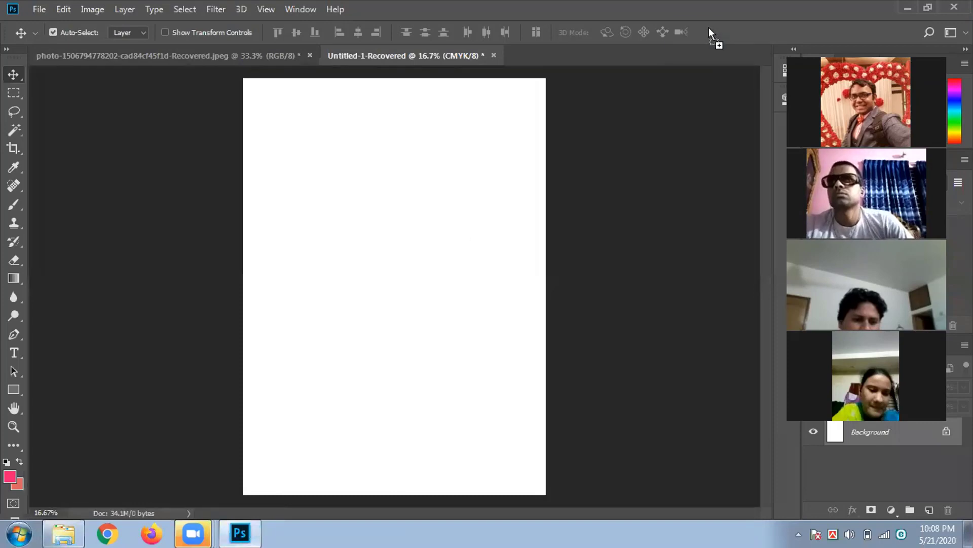
drag(583, 40, 559, 51)
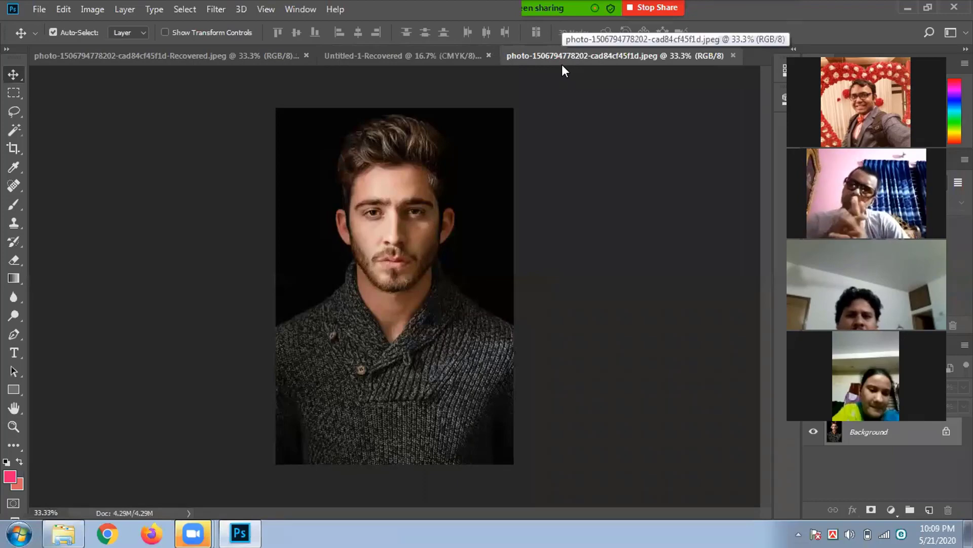
click(732, 55)
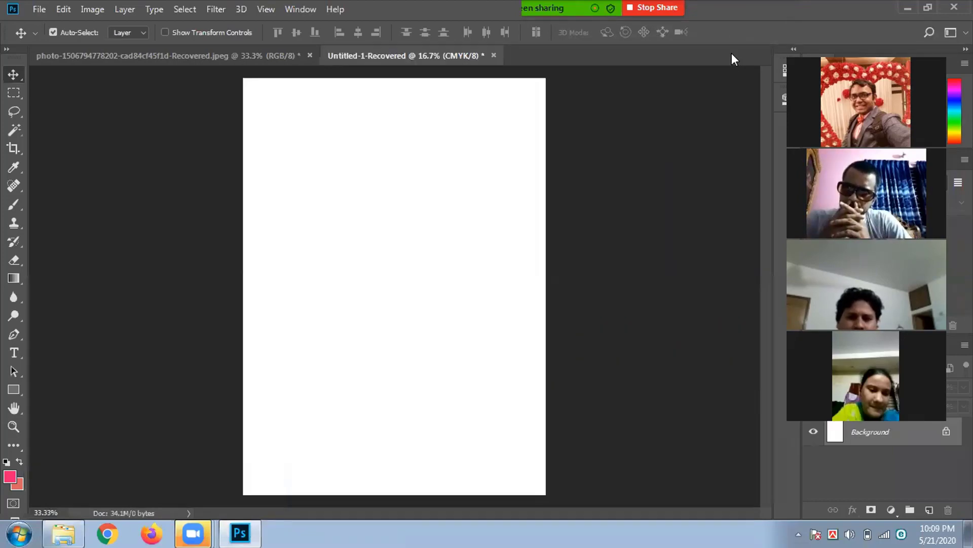
click(41, 8)
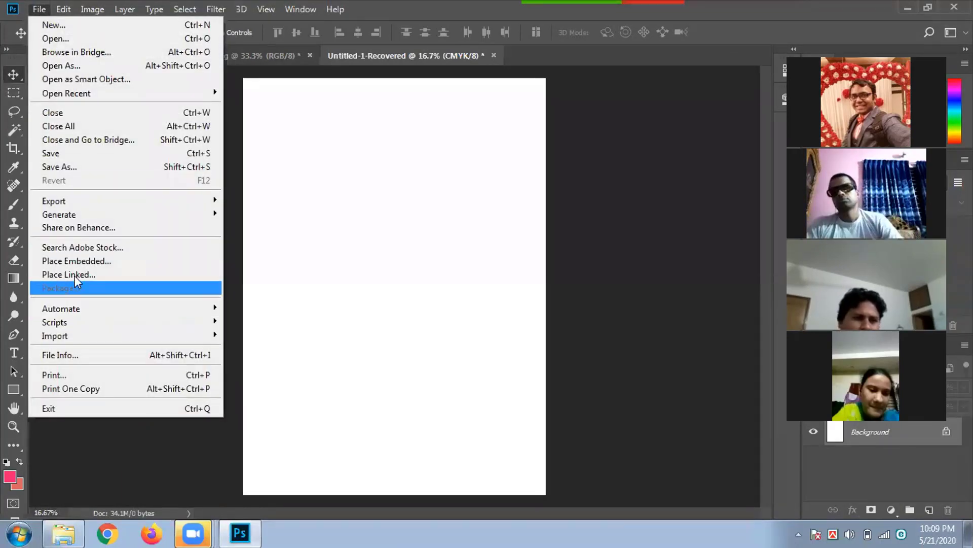
mouse_move(71, 202)
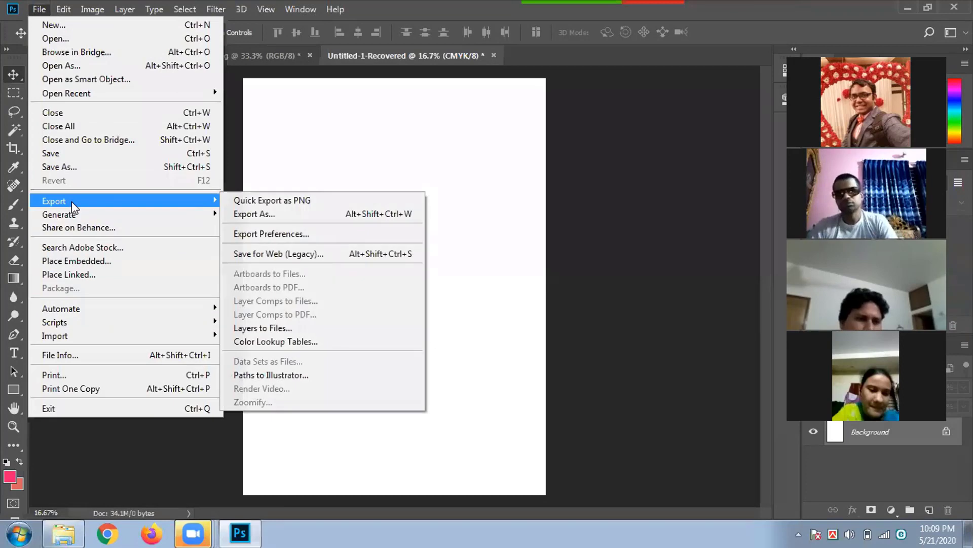
click(60, 38)
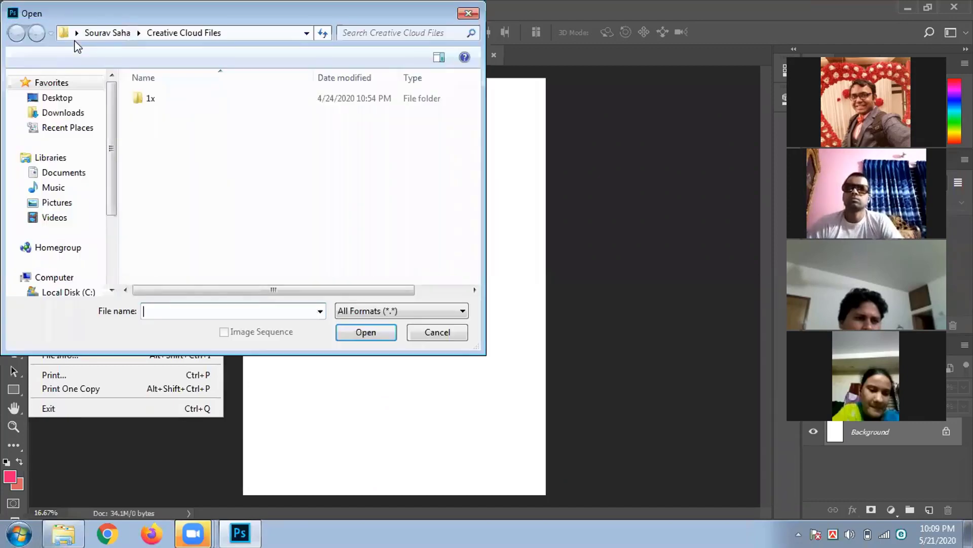
click(65, 114)
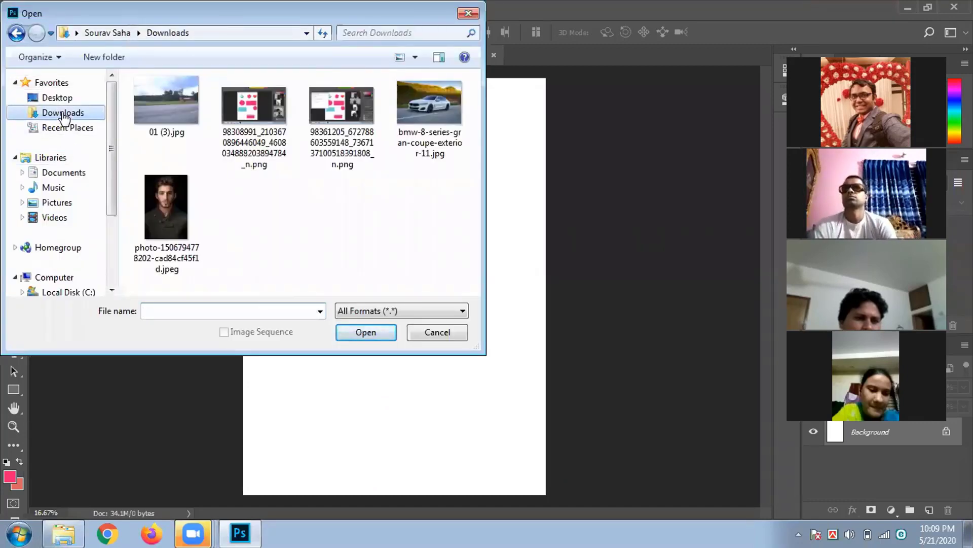
click(171, 199)
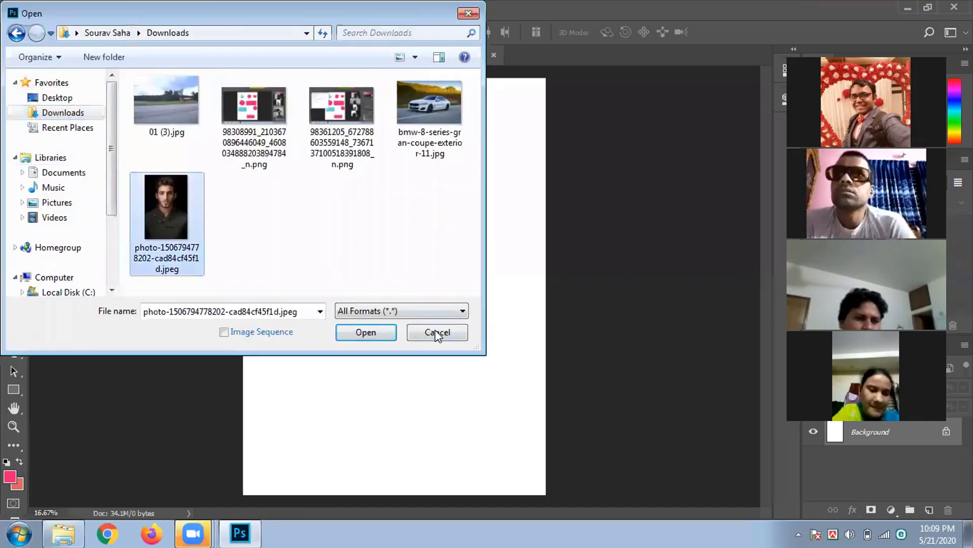
click(373, 335)
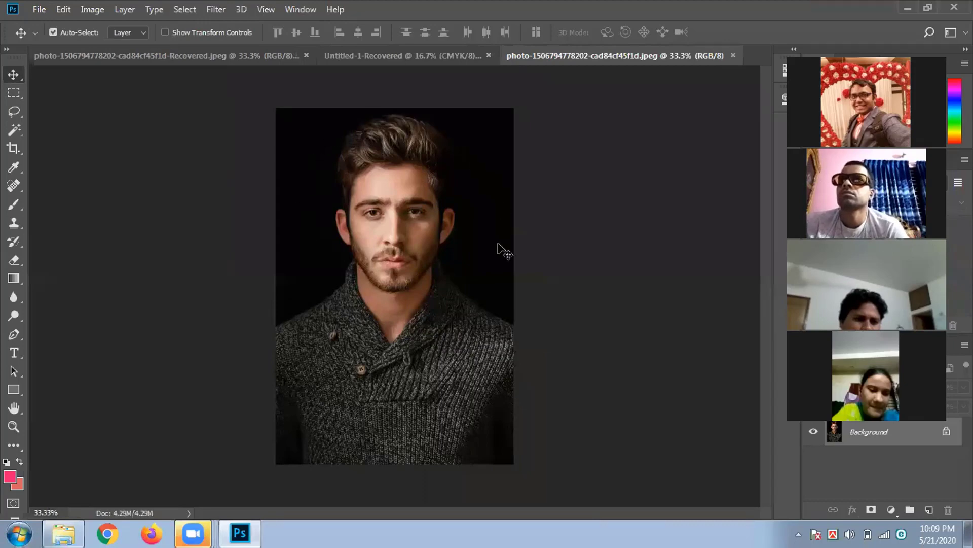
- Examine the Lasso tool variants, the selection commands, and the Quick Selection and Magic Wand tools
click(14, 111)
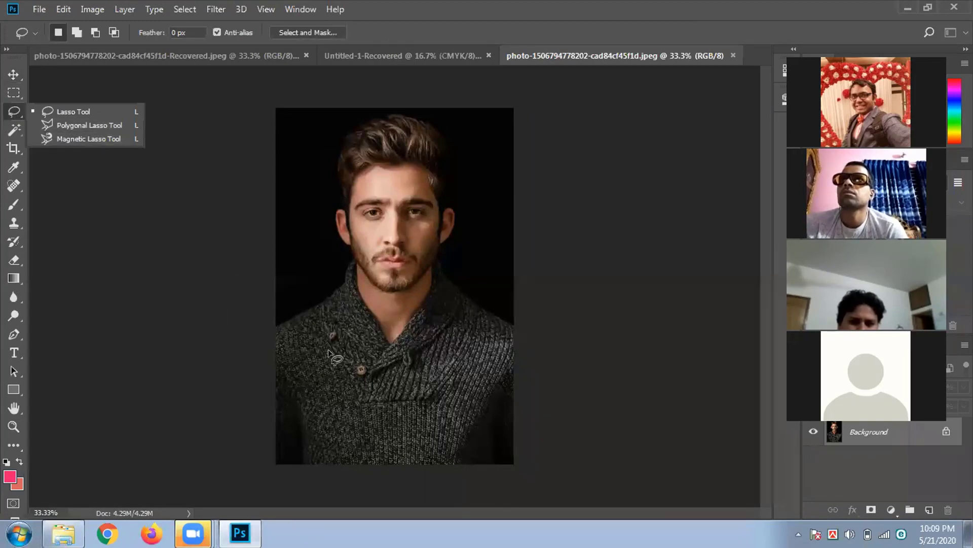
click(181, 7)
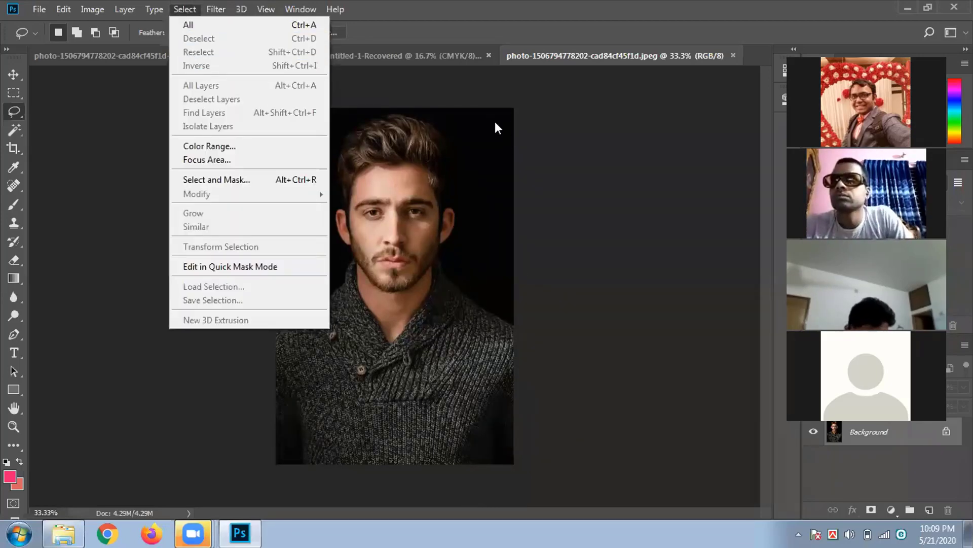
key(Escape)
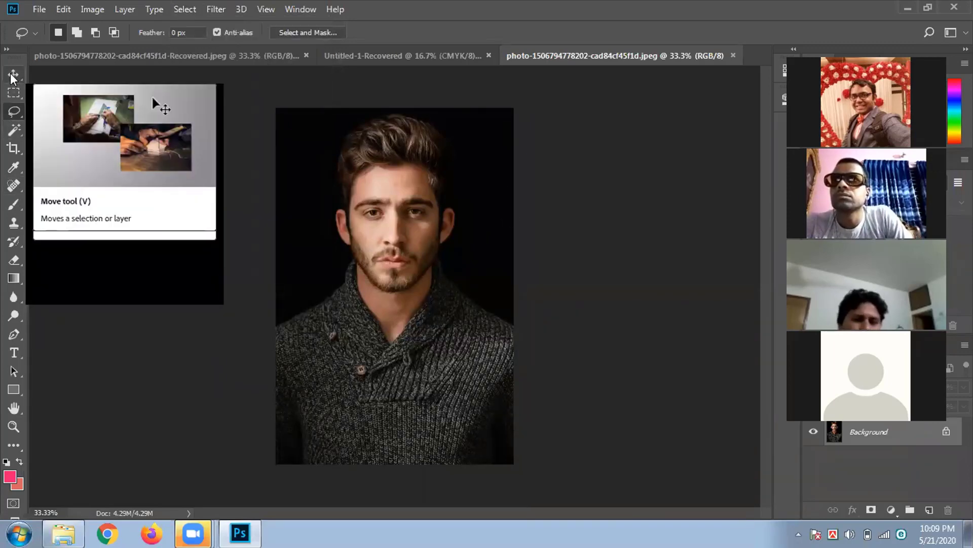
click(10, 73)
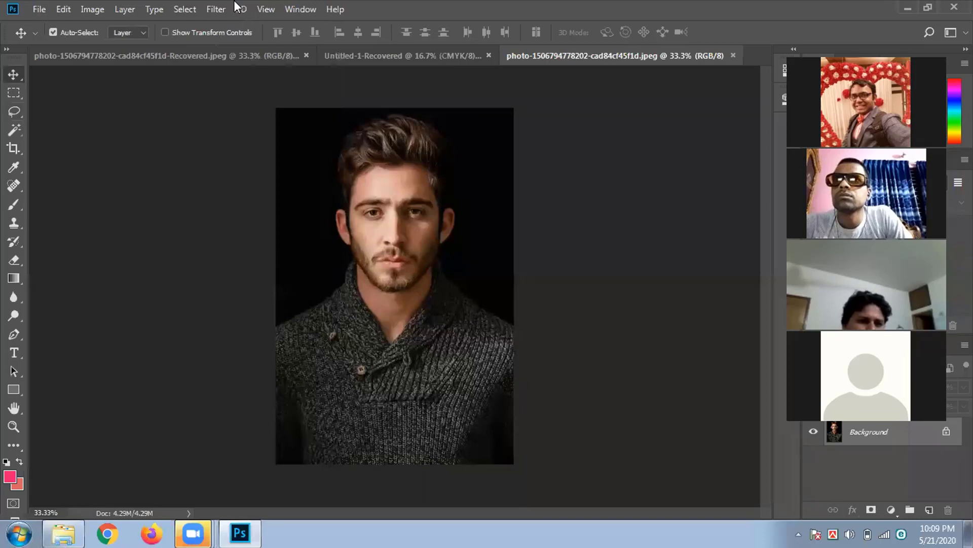
click(11, 128)
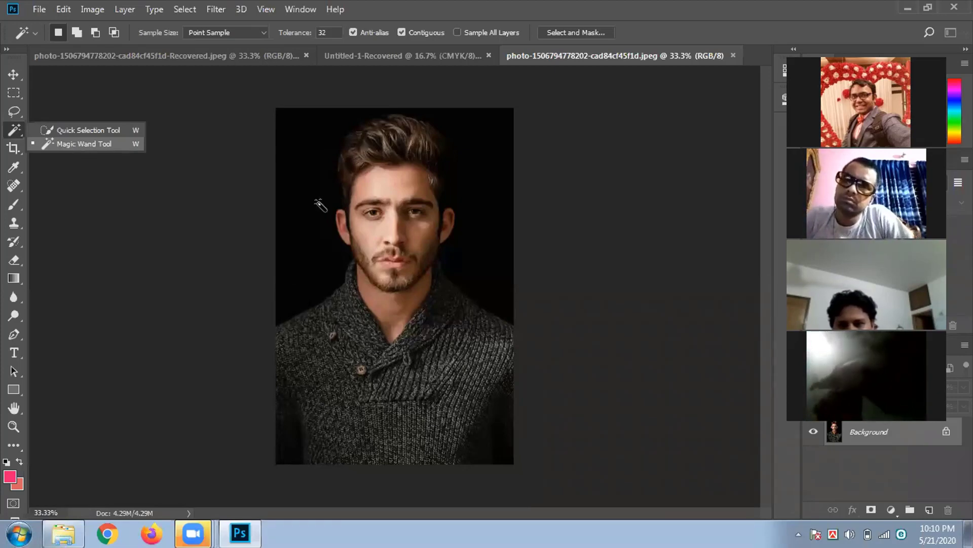
click(540, 198)
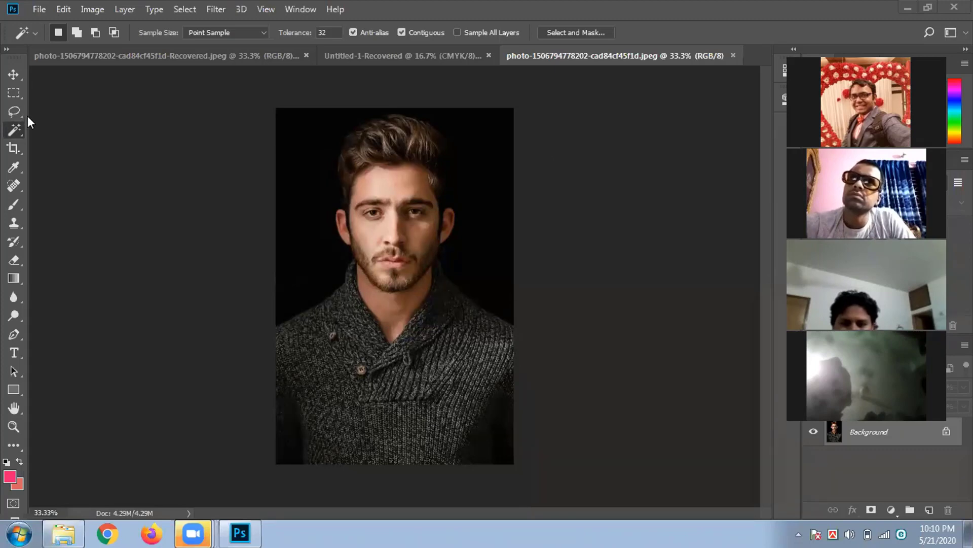
click(11, 133)
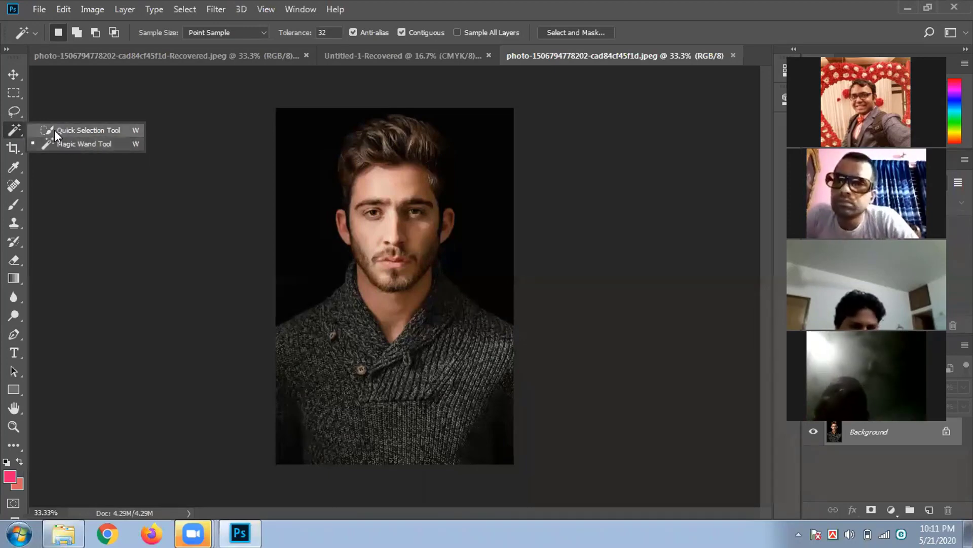
click(77, 145)
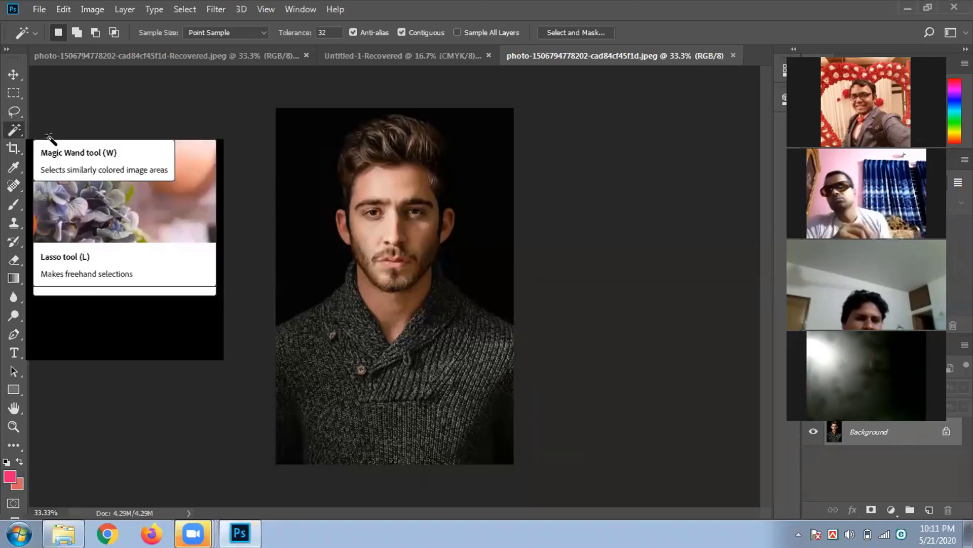
- Try the Magic Wand twice on the dark background beside the man's head, deselecting after each attempt
click(12, 128)
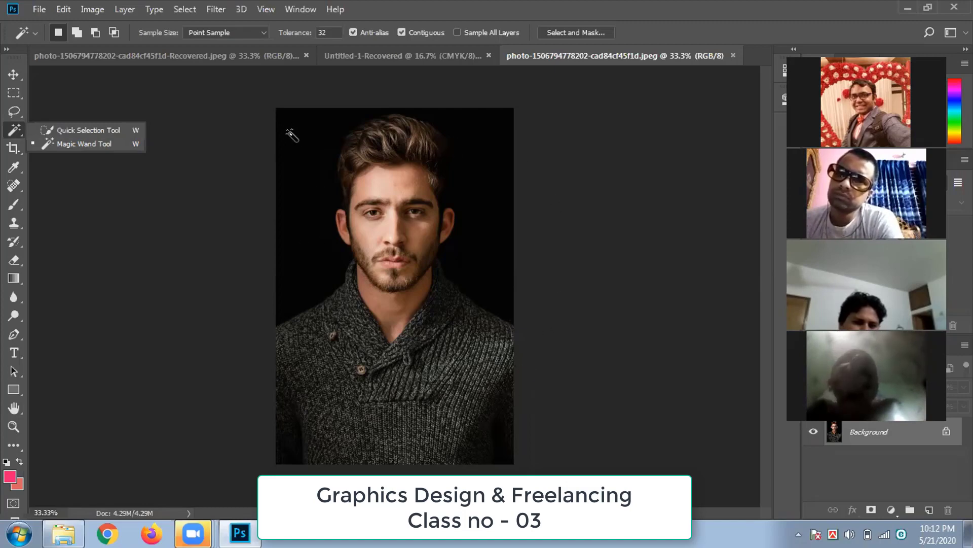
click(297, 166)
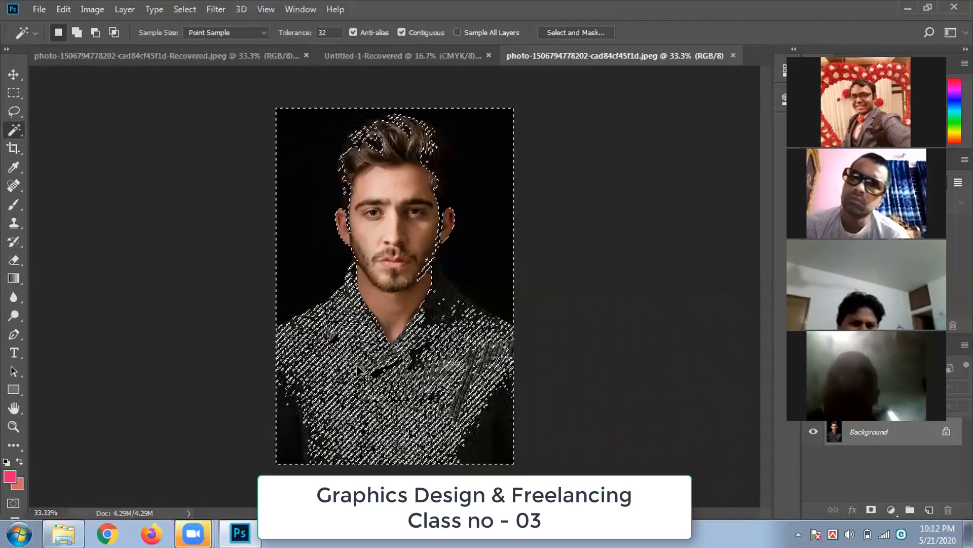
key(ctrl+d)
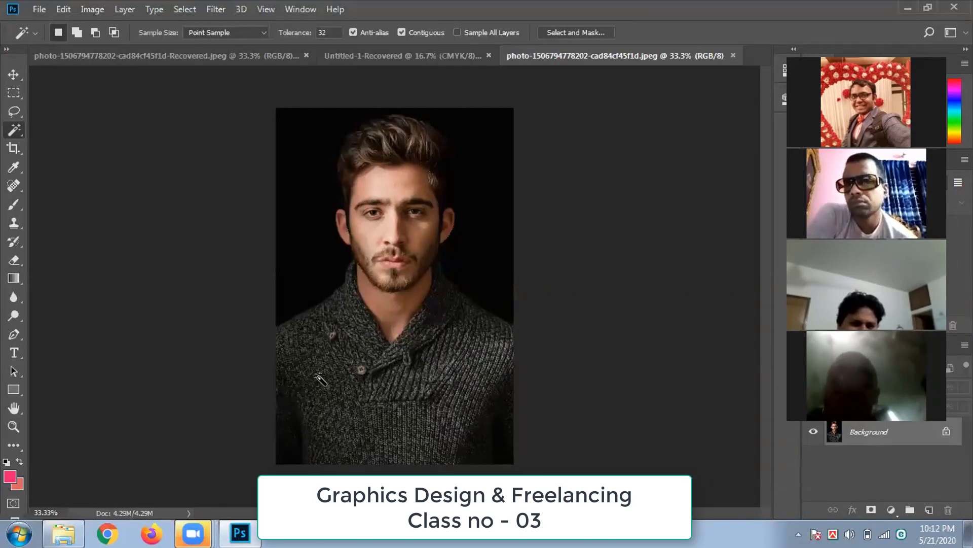
key(ctrl+plus)
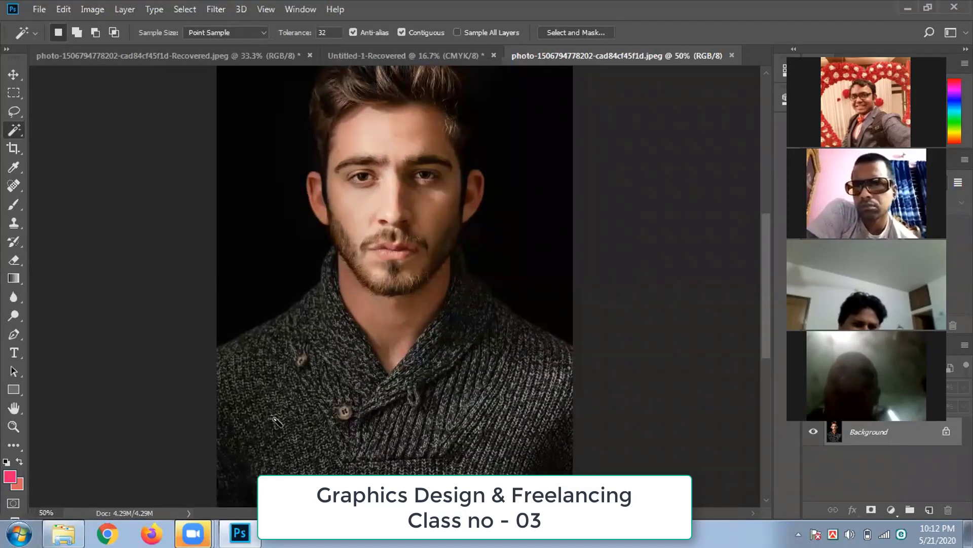
key(ctrl+minus)
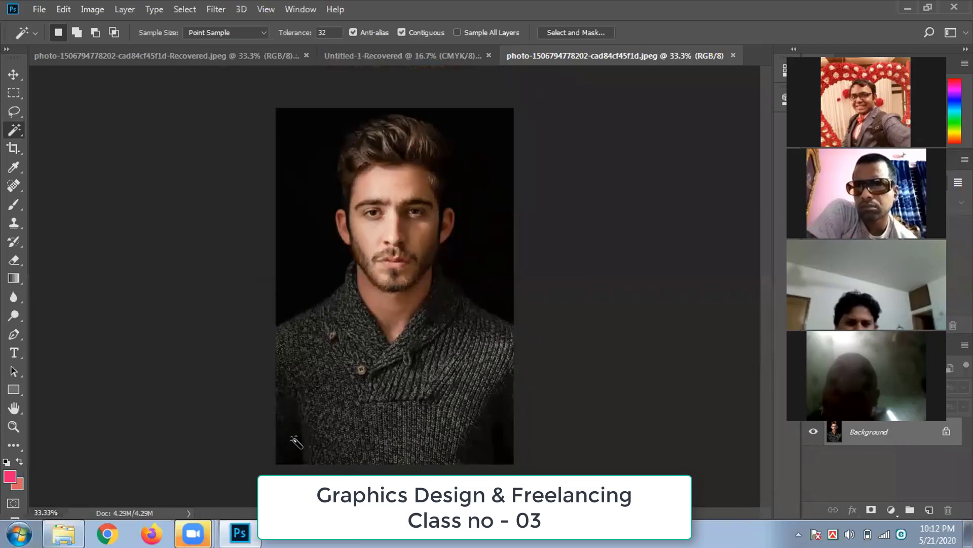
click(300, 212)
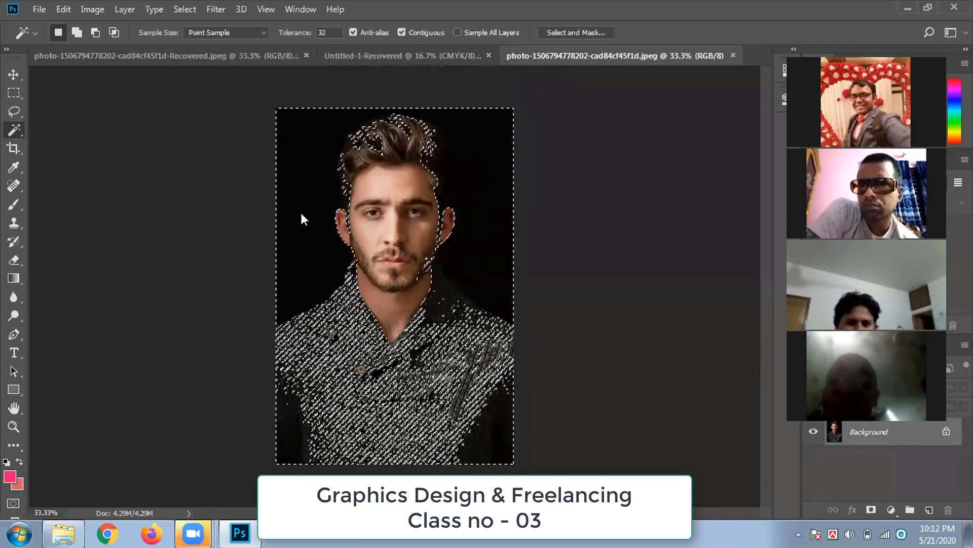
key(ctrl+d)
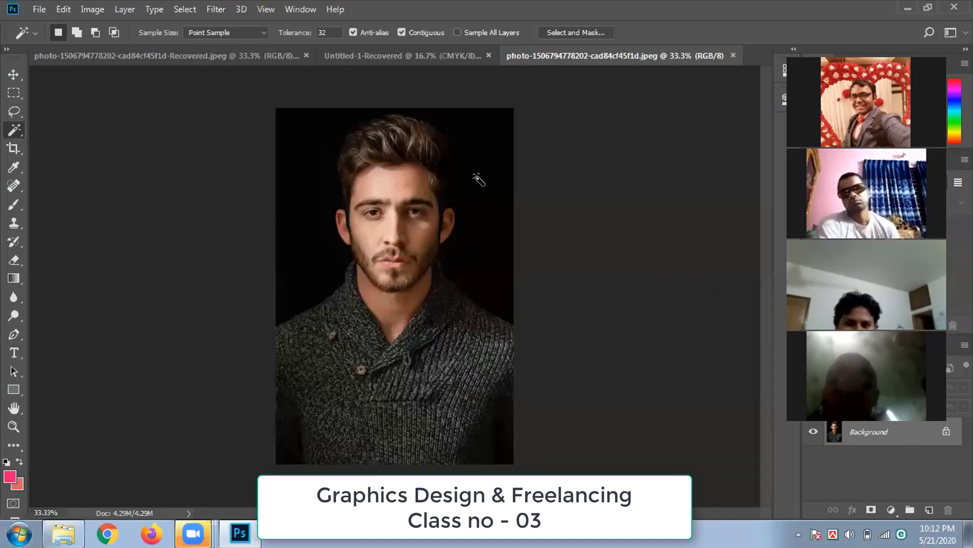
- Activate the Quick Selection tool and set its brush size to 50
right_click(11, 129)
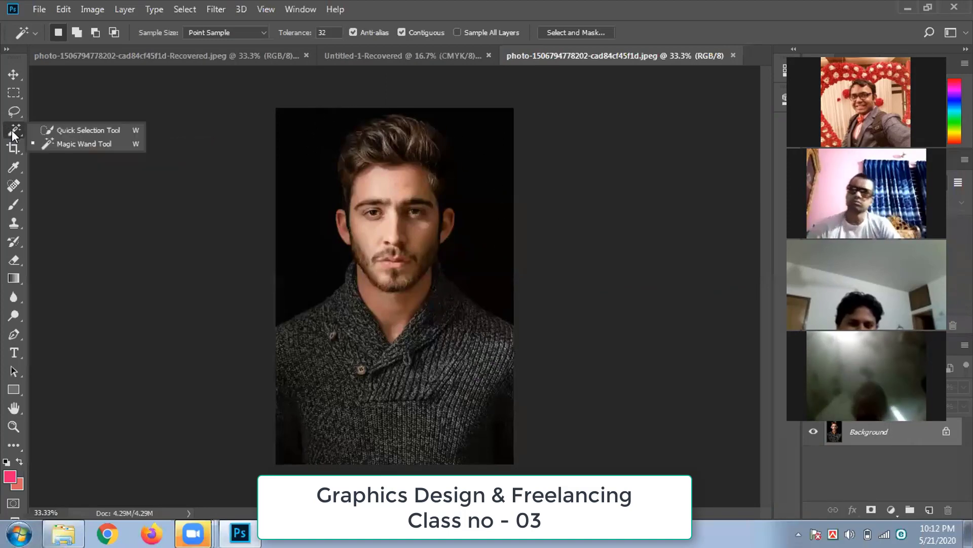
click(45, 130)
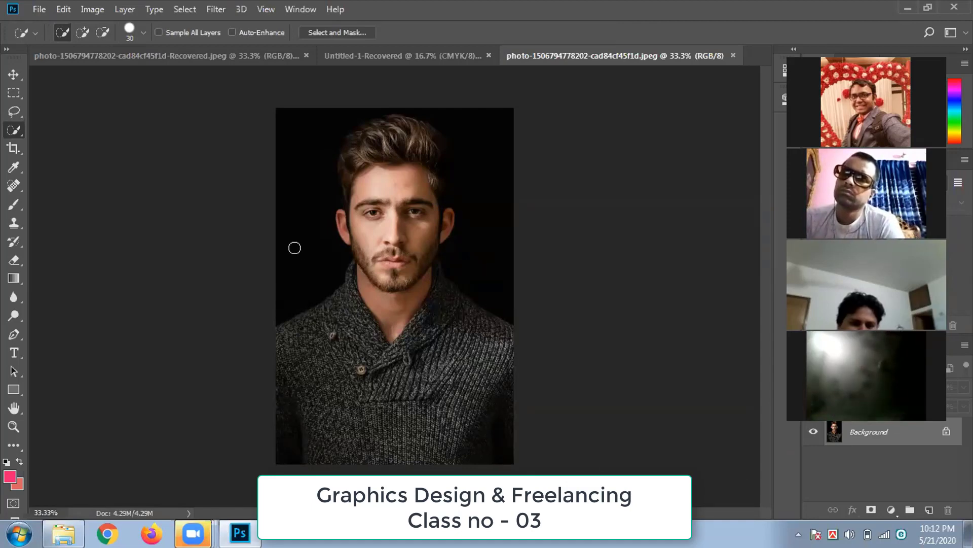
key(bracketright)
key(bracketright)
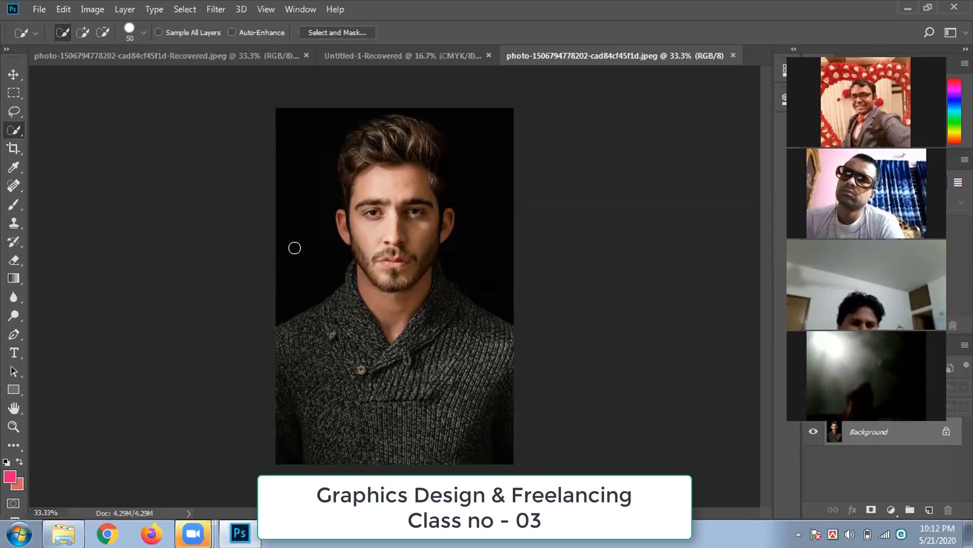
right_click(13, 130)
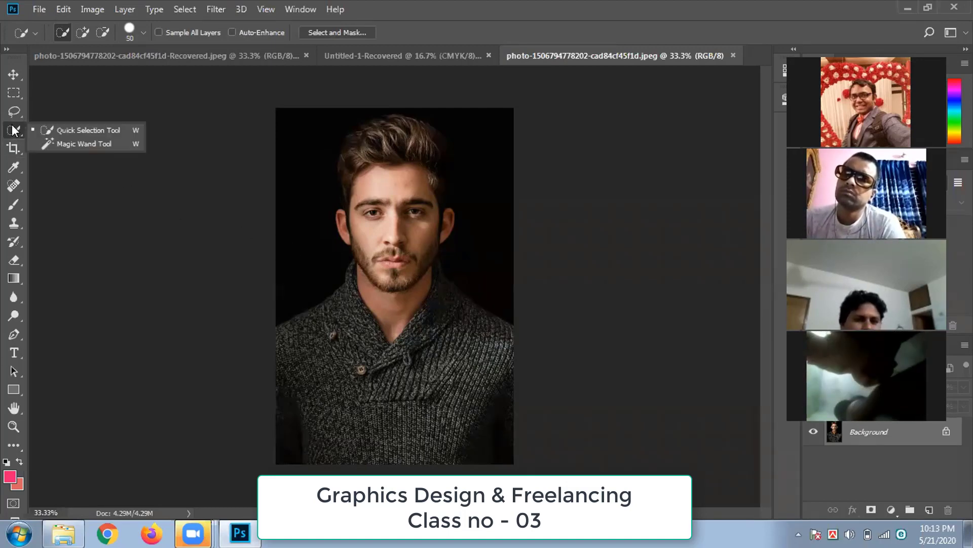
- Try the Magic Wand on the dark background beside the man, switch to the Quick Selection tool and deselect
click(90, 144)
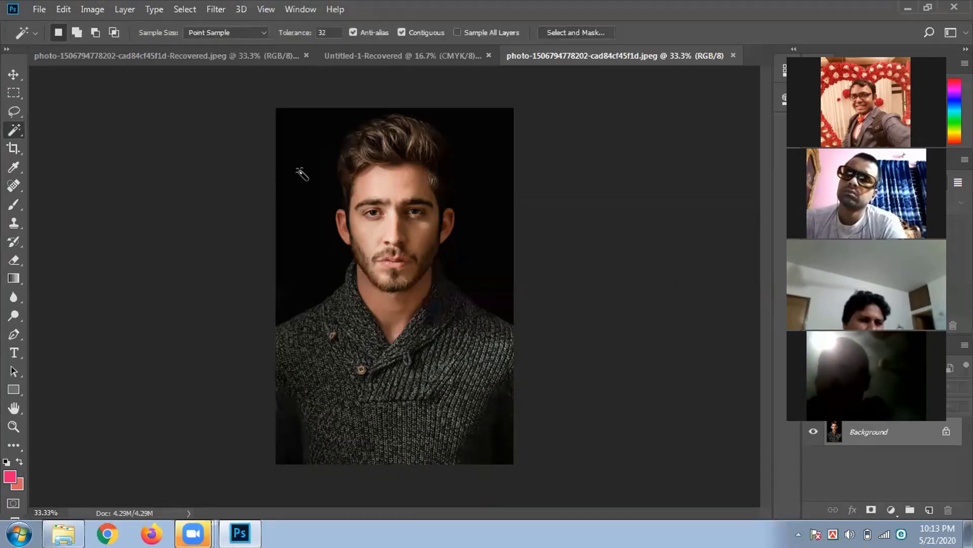
click(470, 199)
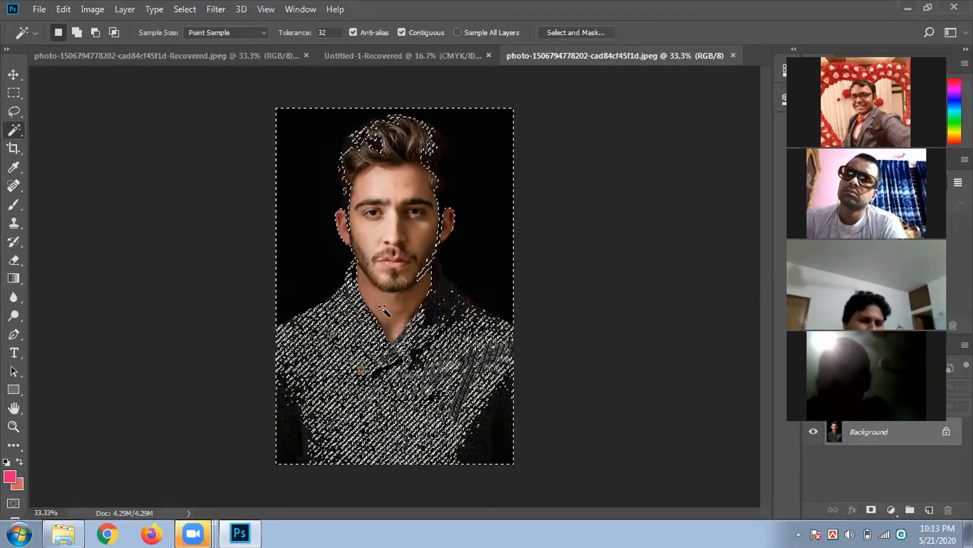
right_click(7, 127)
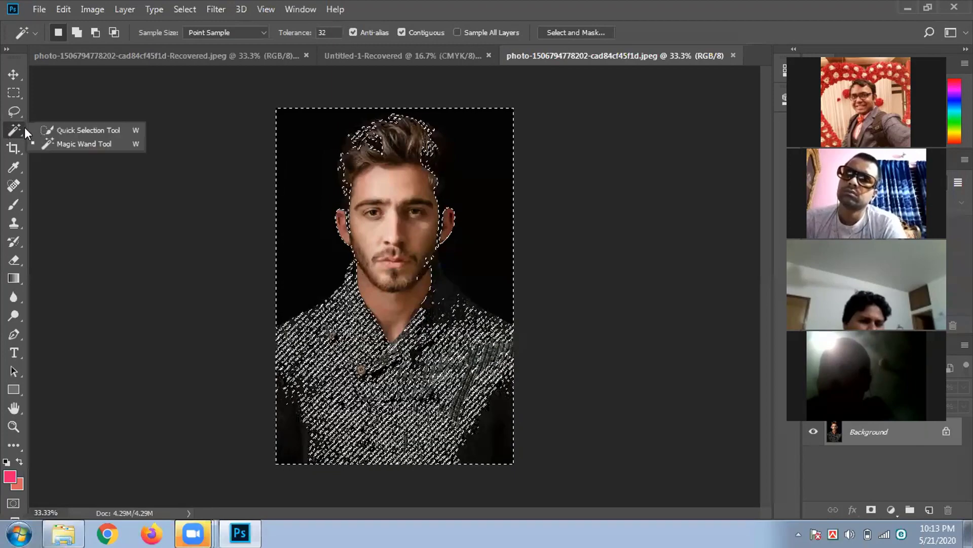
click(44, 128)
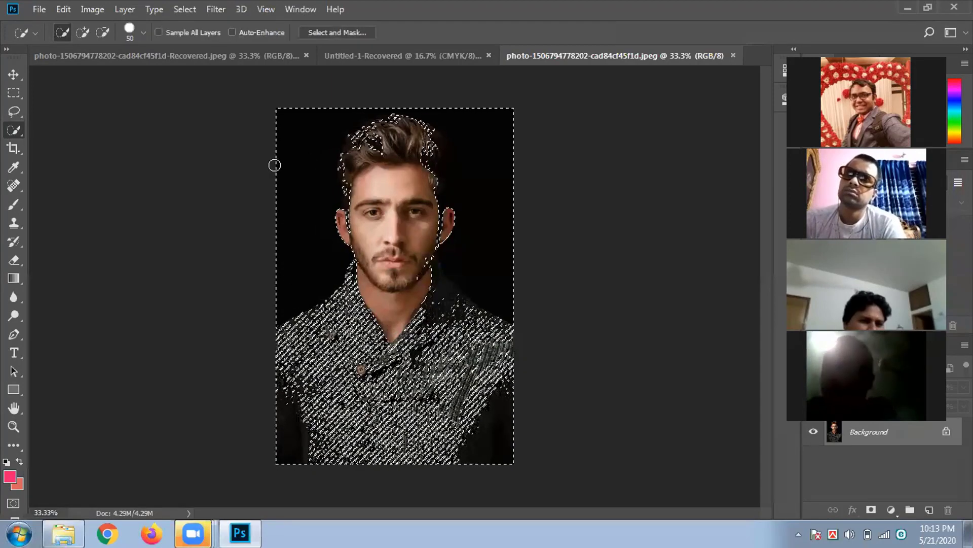
key(ctrl+d)
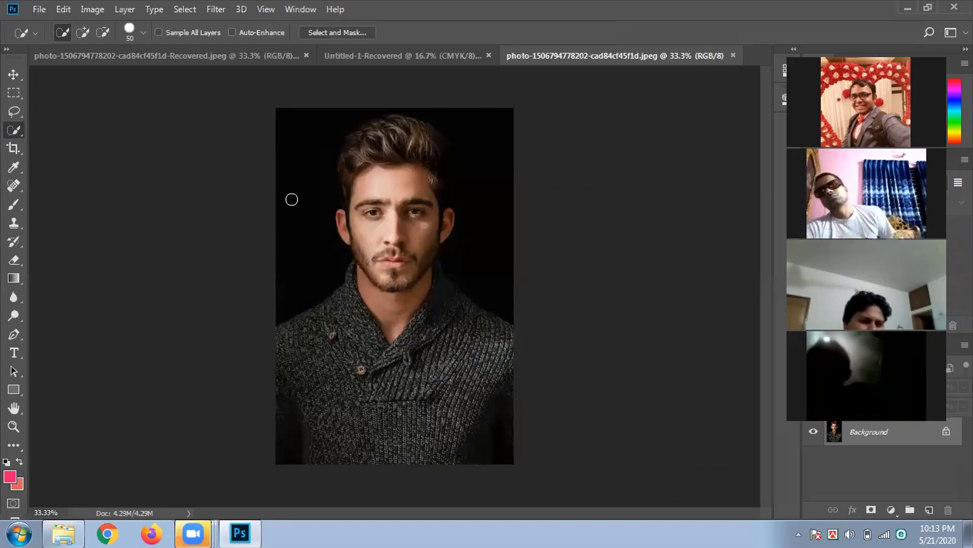
- Activate the Quick Selection tool and enlarge its brush to 400
right_click(7, 129)
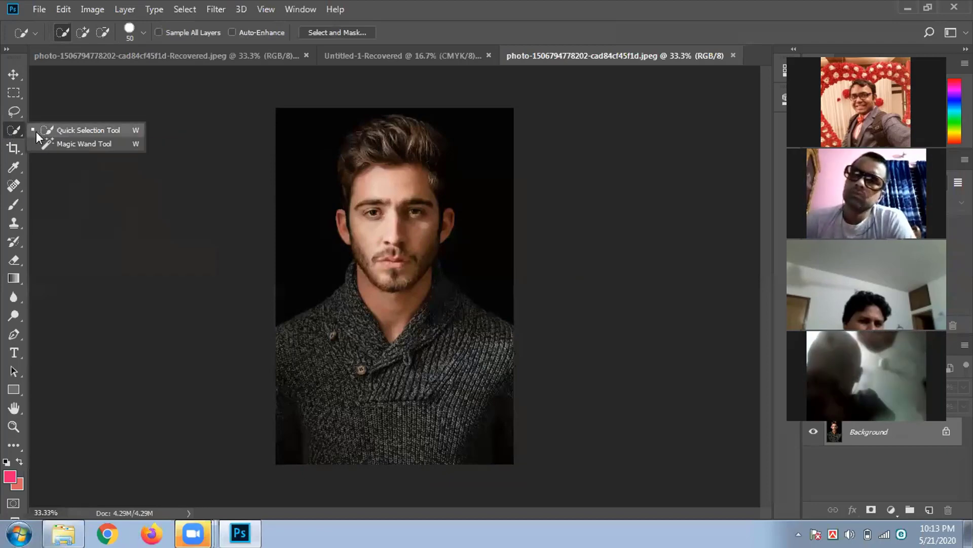
click(45, 133)
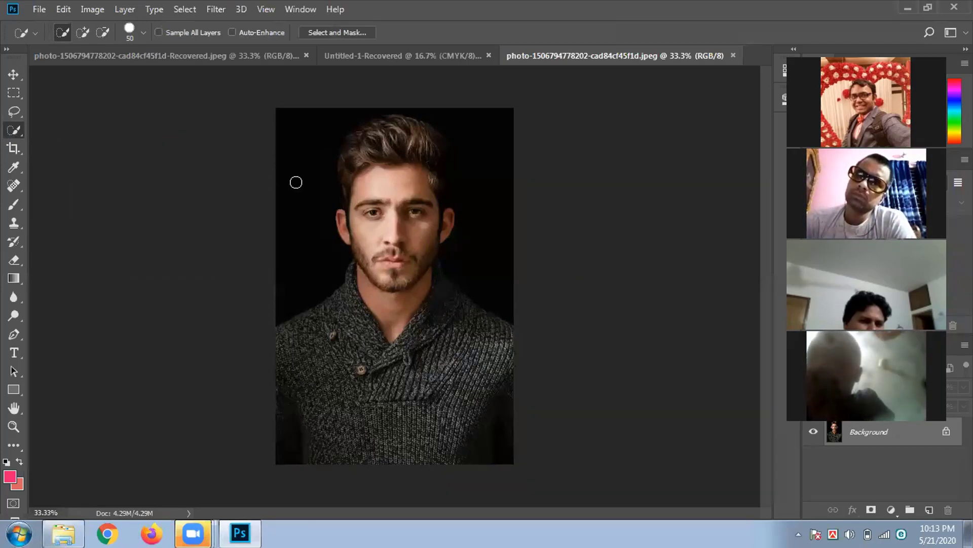
key(bracketright)
key(bracketright)
key(bracketright)
key(bracketright)
key(bracketright)
key(bracketright)
key(bracketright)
key(bracketright)
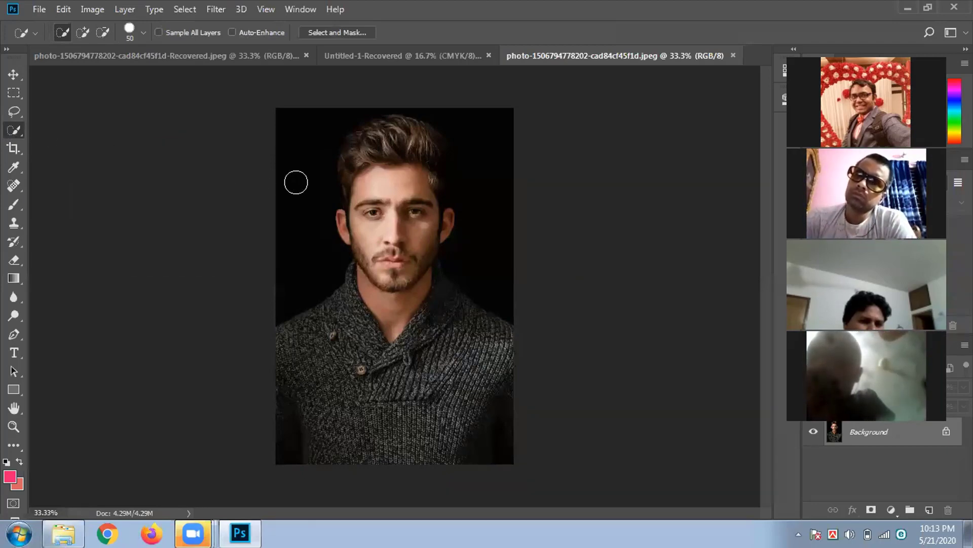
key(bracketright)
key(bracketright)
key(bracketright)
key(bracketright)
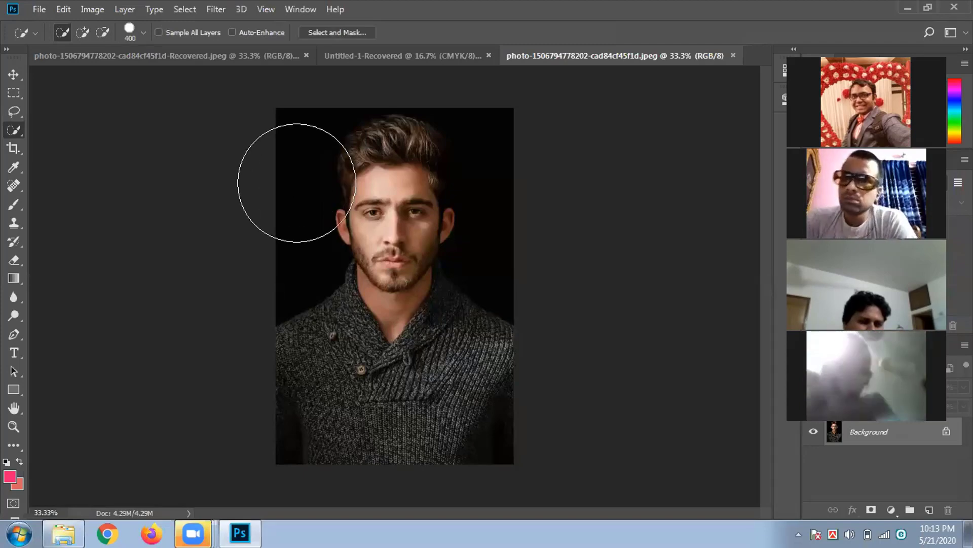
key(bracketleft)
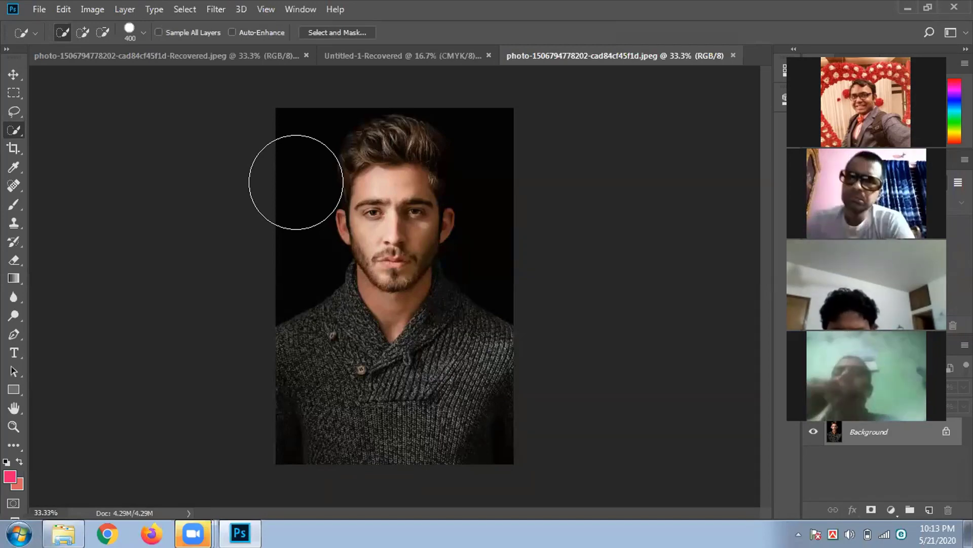
- Shrink the Quick Selection brush step by step and try enlarging it again
key(bracketleft)
key(bracketleft)
key(bracketleft)
key(bracketleft)
key(bracketleft)
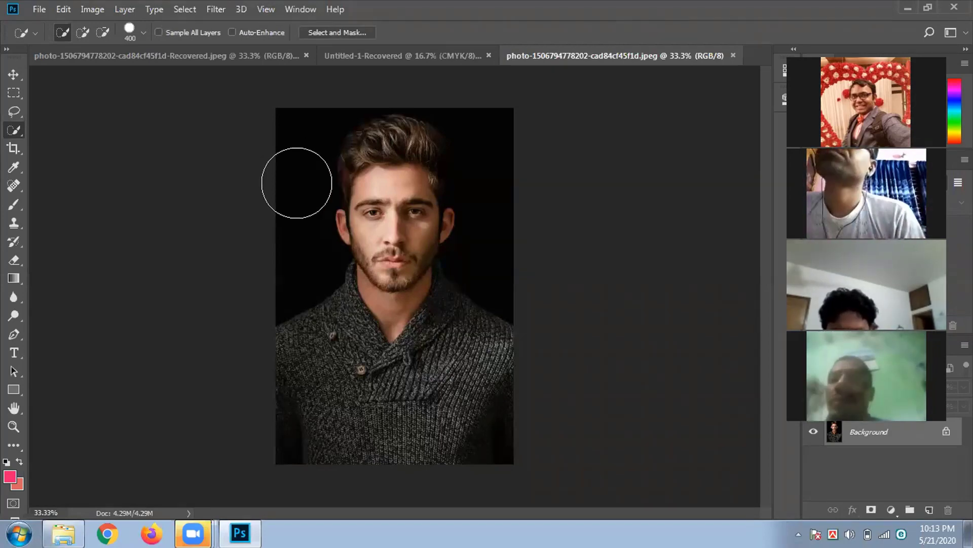
key(bracketleft)
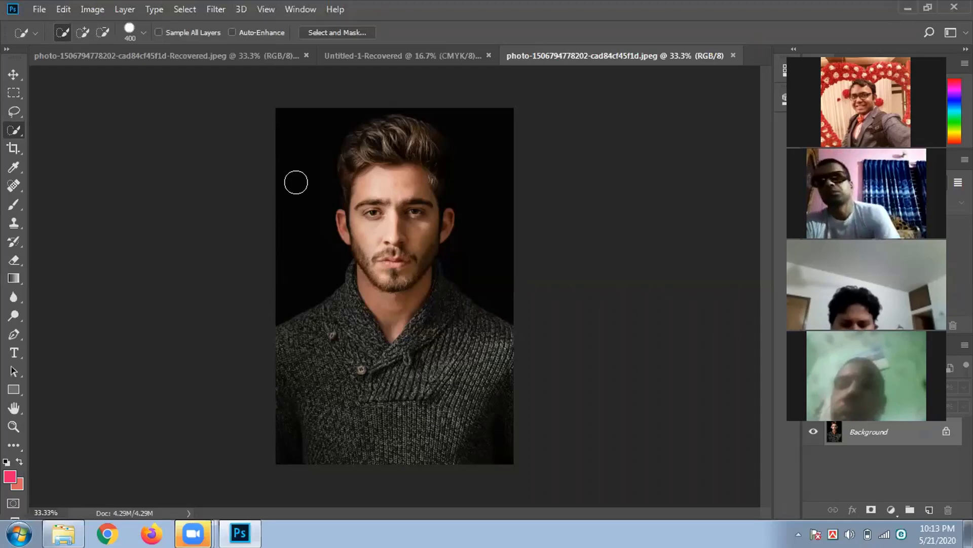
key(bracketleft)
key(bracketleft)
key(bracketright)
key(bracketright)
key(bracketright)
key(bracketright)
key(bracketright)
key(bracketright)
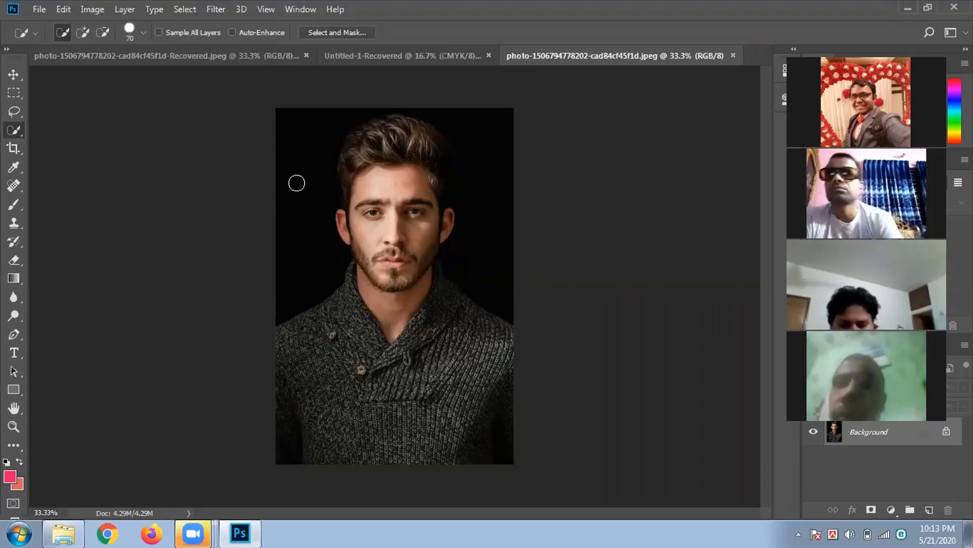
- Set the Quick Selection brush size to 150 and select the dark background on both sides of the man's head
key(bracketright)
key(bracketright)
key(bracketright)
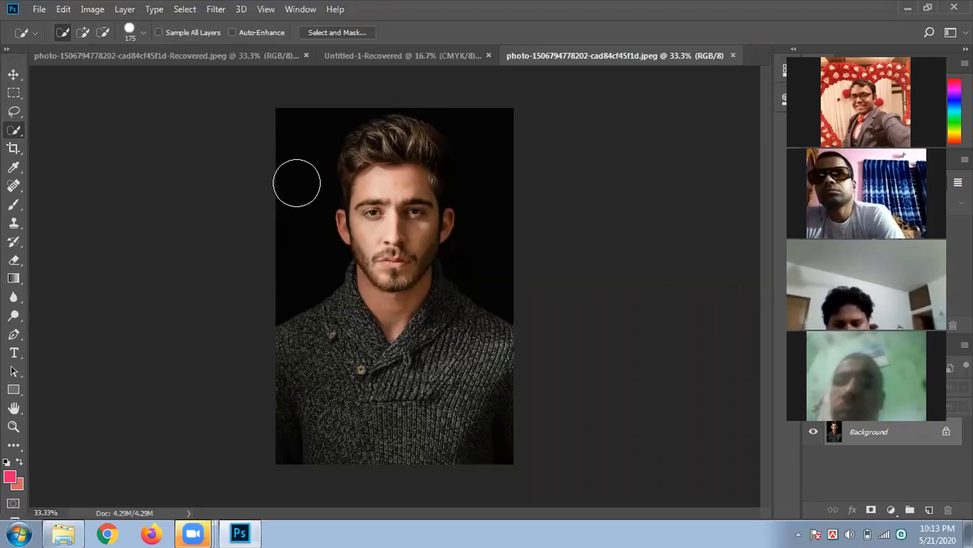
key(bracketleft)
key(bracketleft)
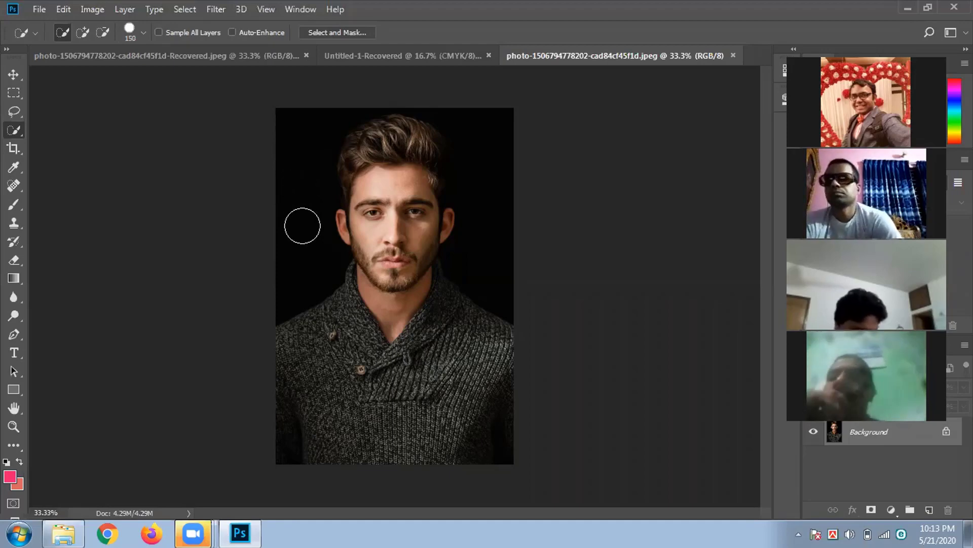
click(302, 224)
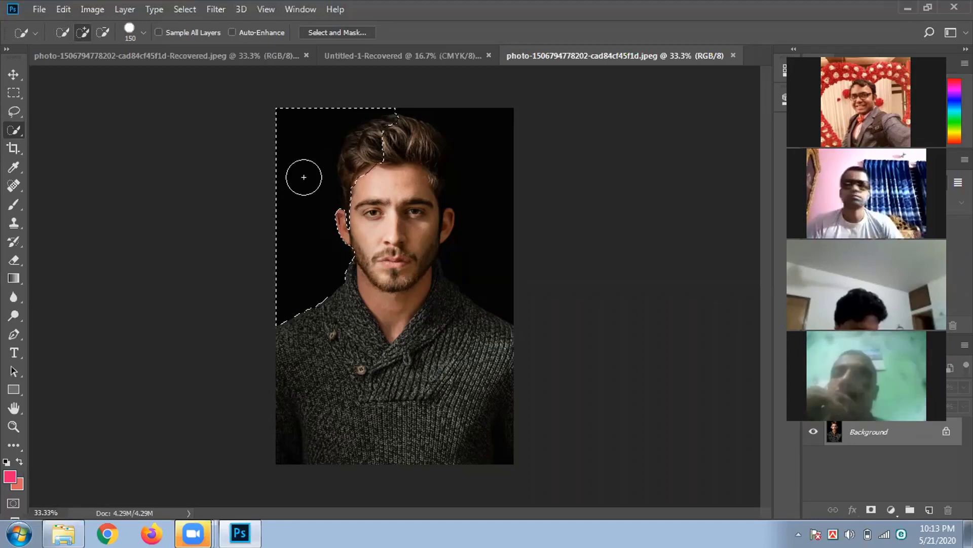
drag(478, 152, 471, 232)
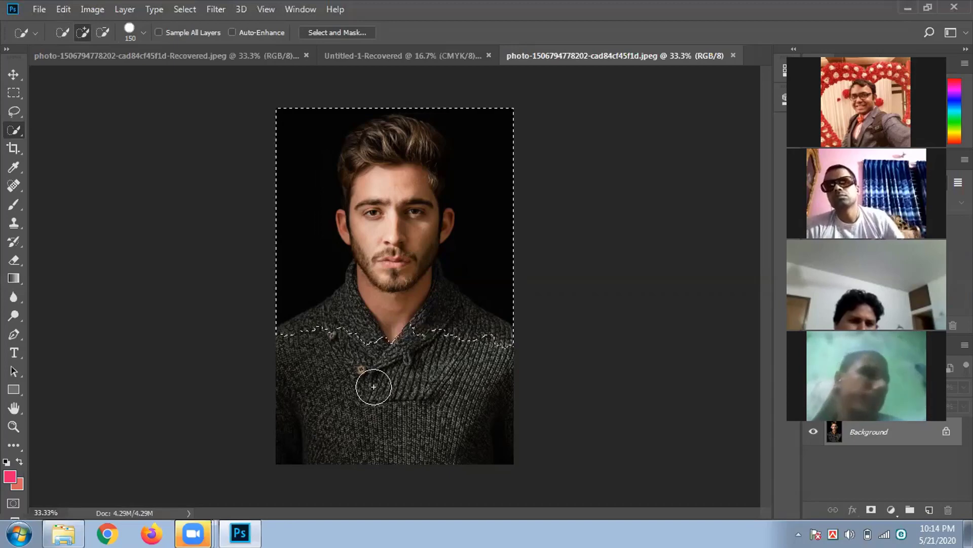
- Enlarge the brush to 200 and subtract the man's sweater, neck, face and hair from the selection
key(bracketright)
key(bracketright)
key(bracketright)
key(bracketright)
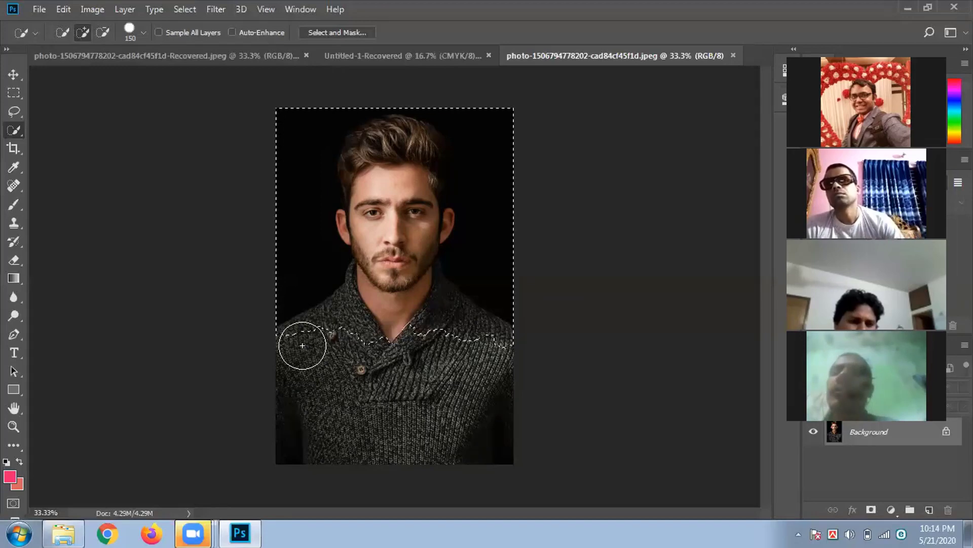
key(bracketright)
key(bracketright)
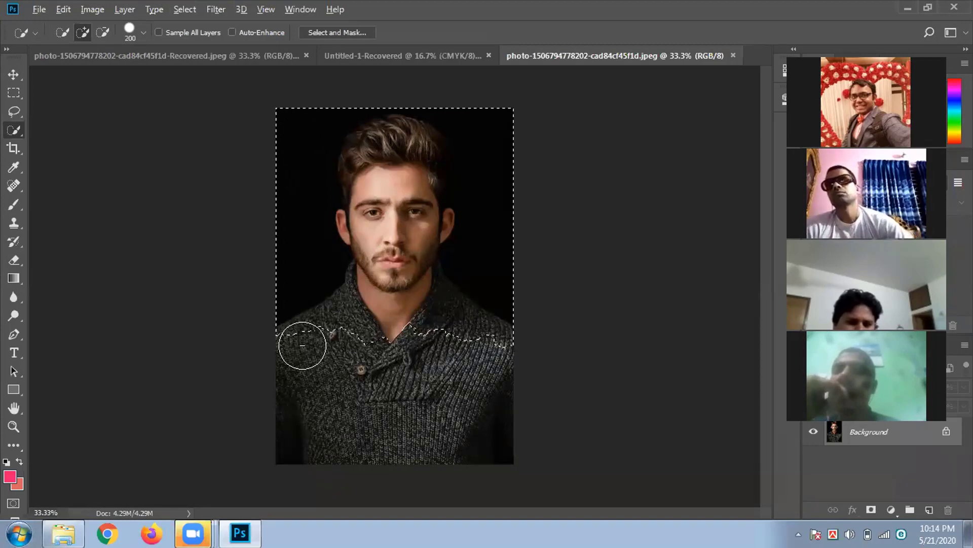
key(alt)
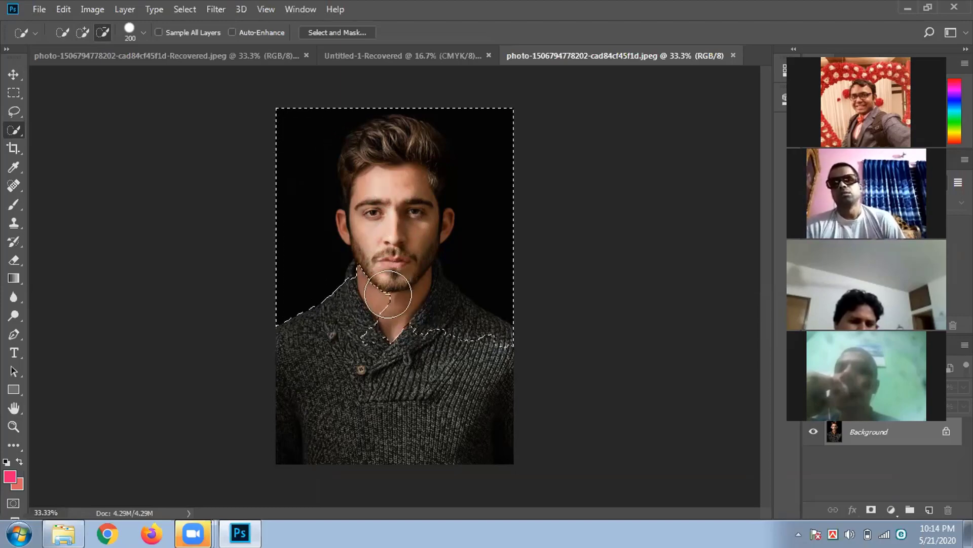
mouse_move(387, 294)
mouse_down()
mouse_move(436, 344)
mouse_move(452, 338)
mouse_move(448, 327)
mouse_move(475, 337)
mouse_up()
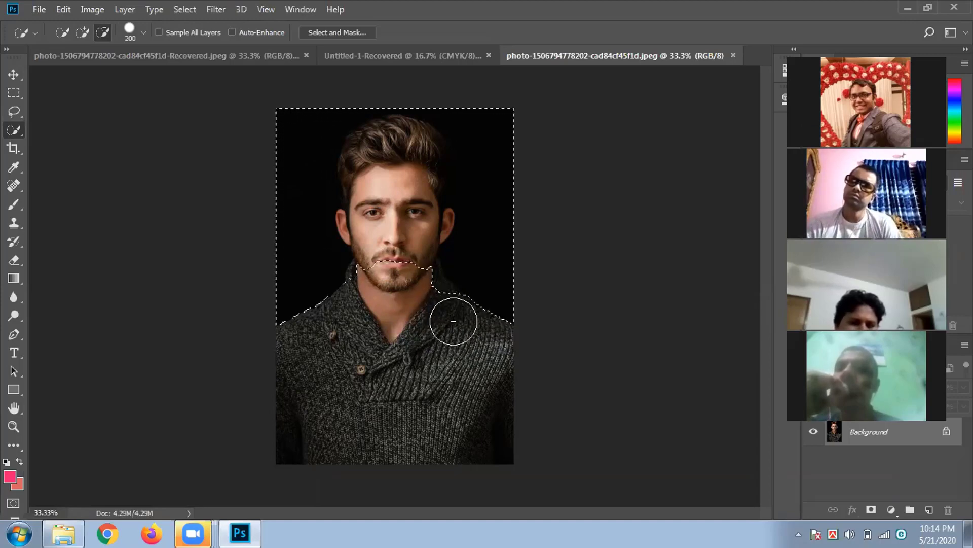
drag(450, 320, 424, 293)
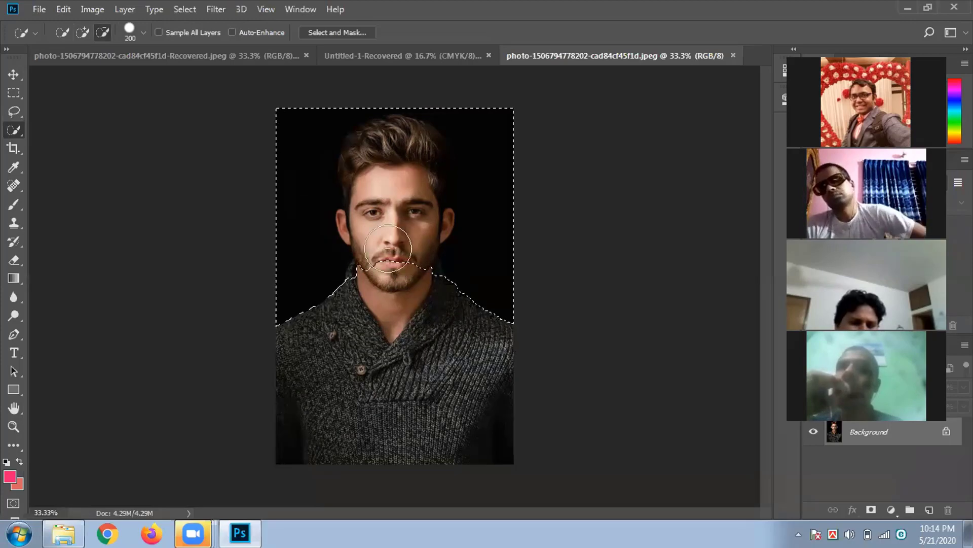
mouse_move(401, 137)
mouse_down()
mouse_move(385, 193)
mouse_move(370, 174)
mouse_move(355, 177)
mouse_move(361, 160)
mouse_move(353, 177)
mouse_move(367, 213)
mouse_up()
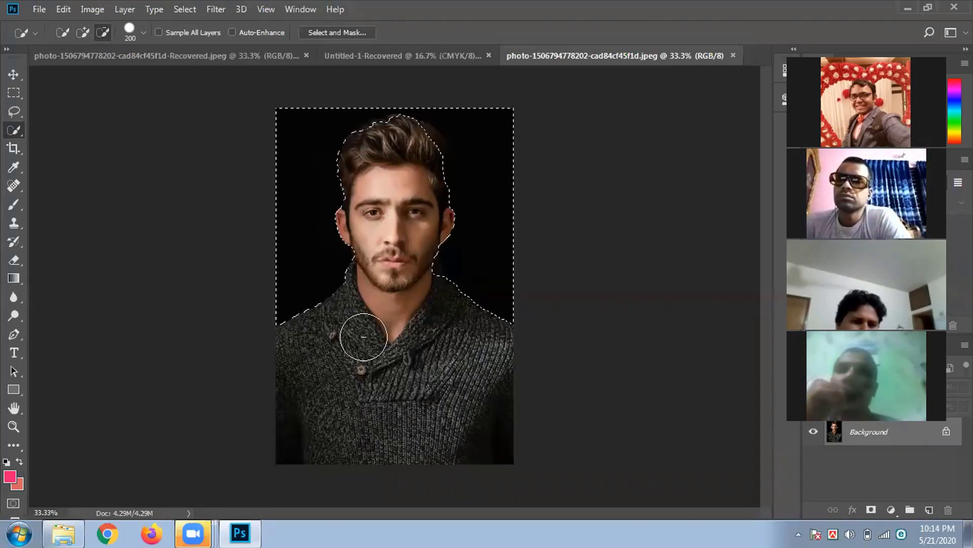
key(alt)
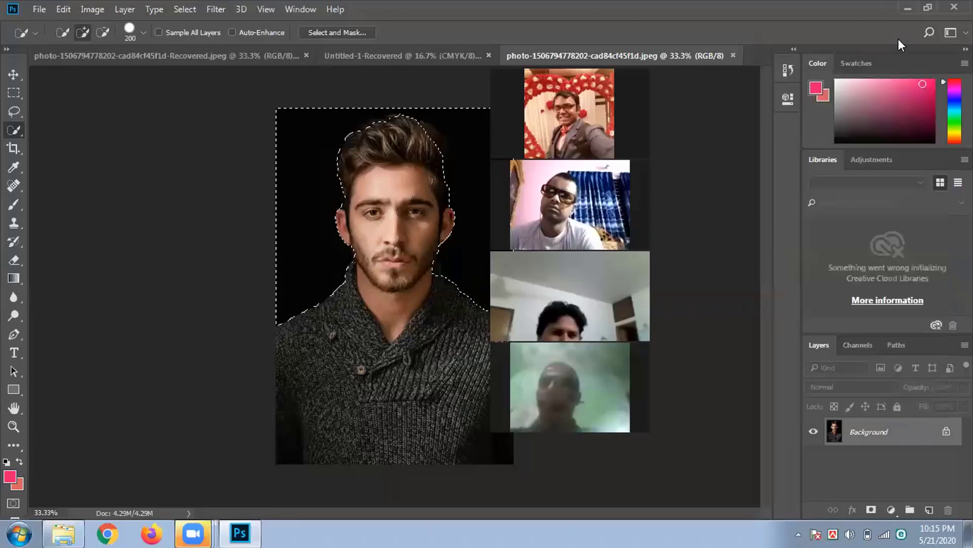
- Copy the selected dark background onto a new layer and check the cutout by hiding and reshowing the Background layer
click(929, 511)
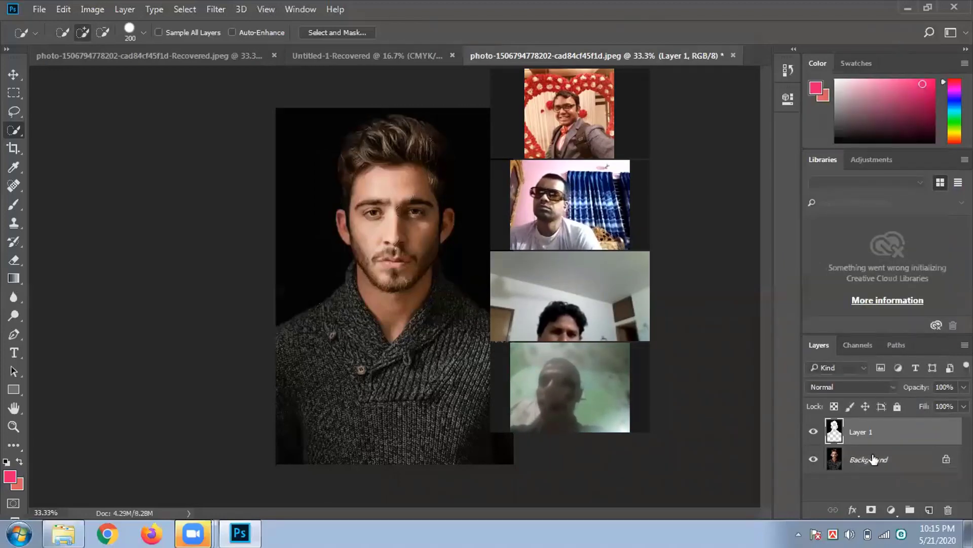
click(813, 460)
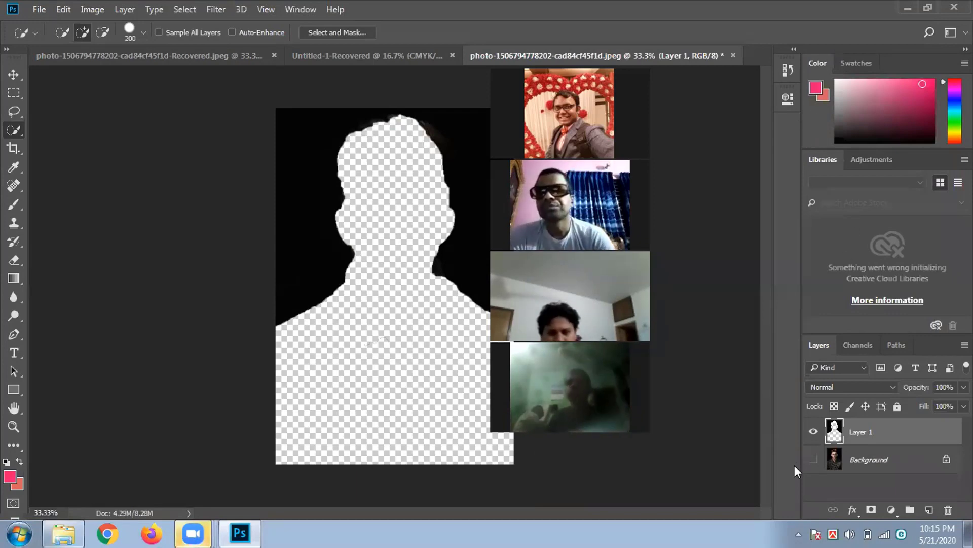
click(813, 460)
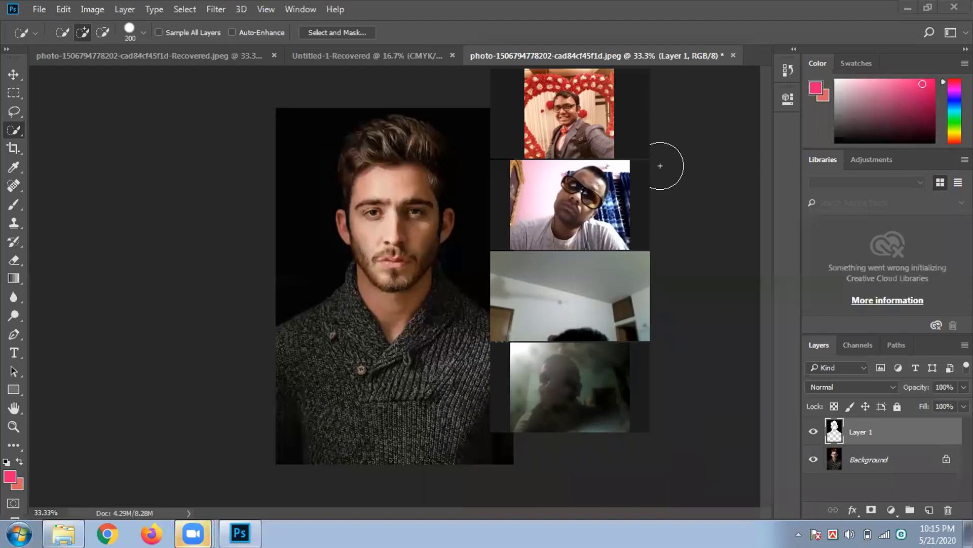
- Move the video call thumbnails off the portrait and close its document without saving the changes
drag(646, 166, 795, 188)
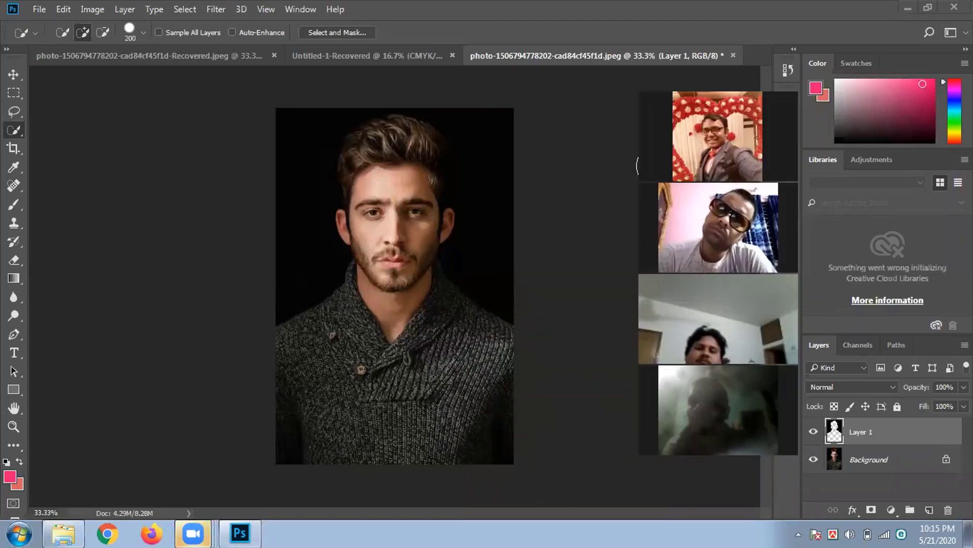
click(733, 56)
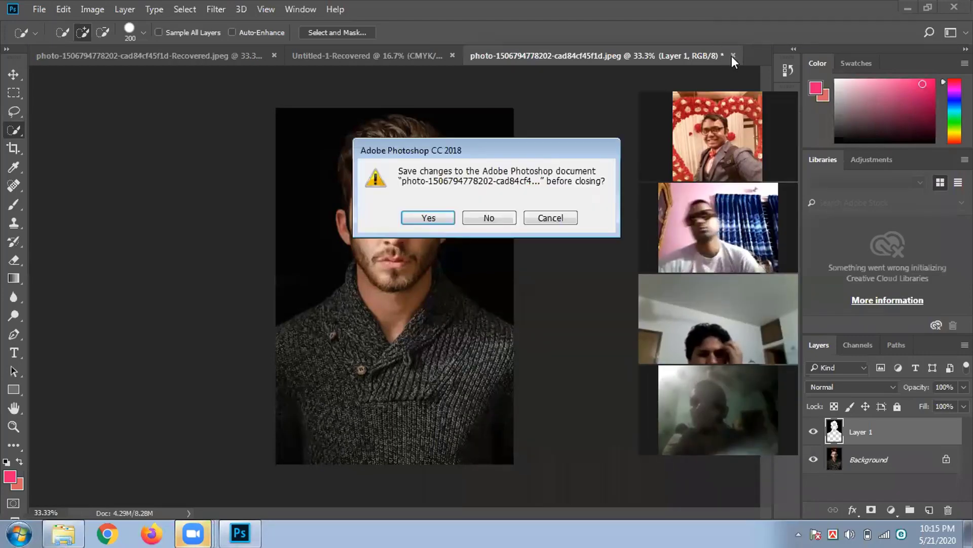
click(494, 221)
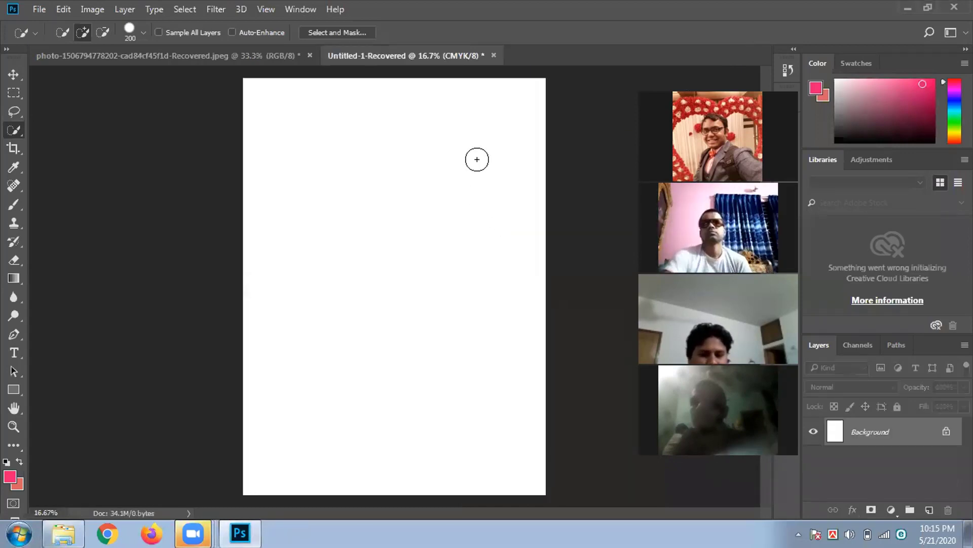
- Open bmw-8-series-gran-coupe-exterior-11.jpg from the Downloads folder as a new Photoshop document
click(907, 8)
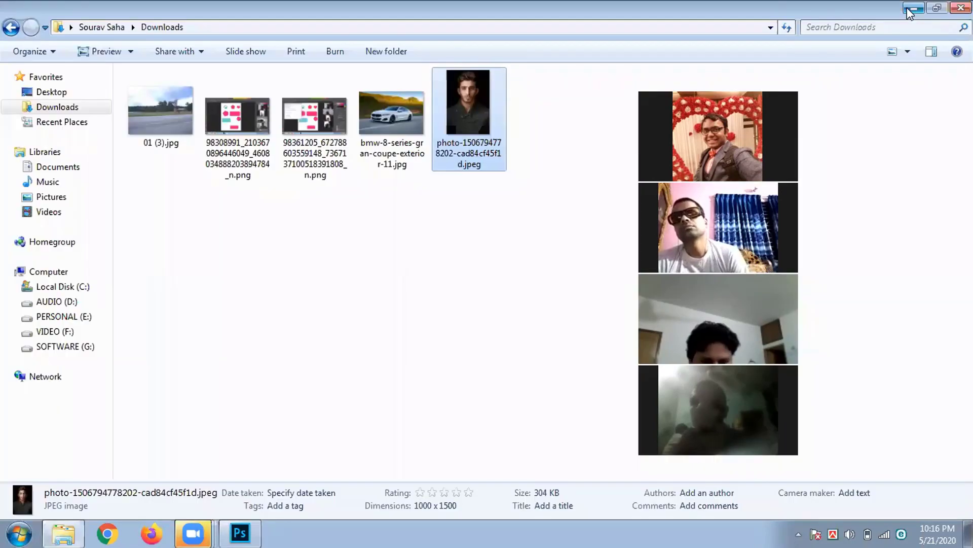
click(397, 112)
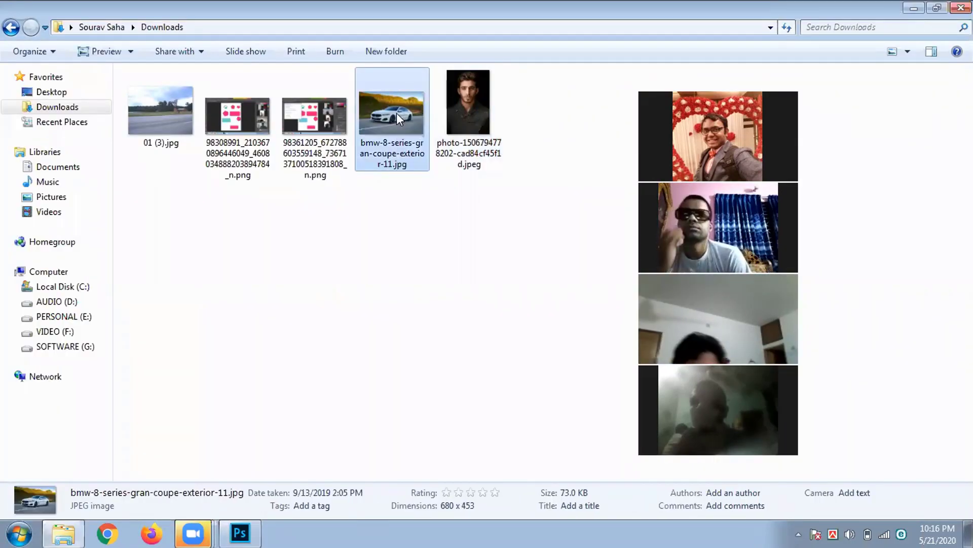
drag(396, 113, 583, 45)
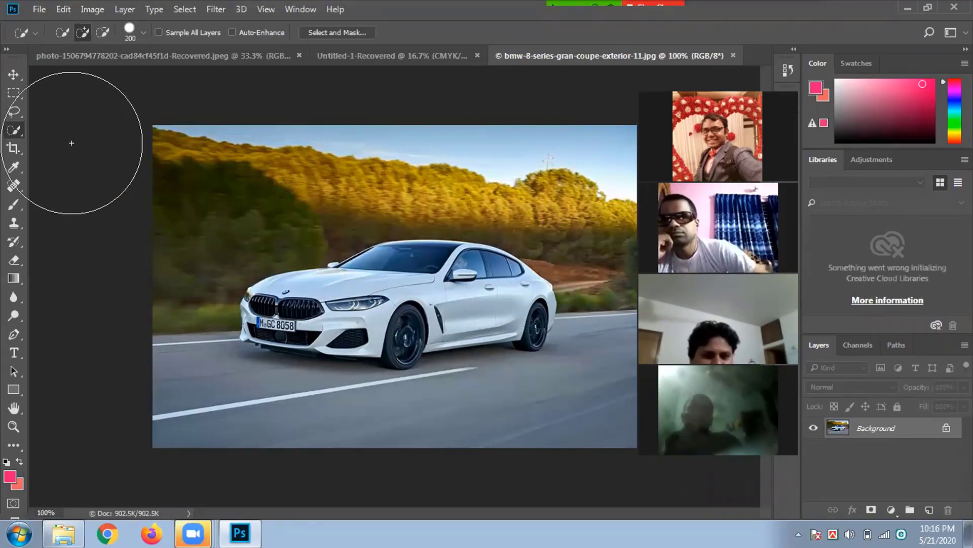
right_click(16, 134)
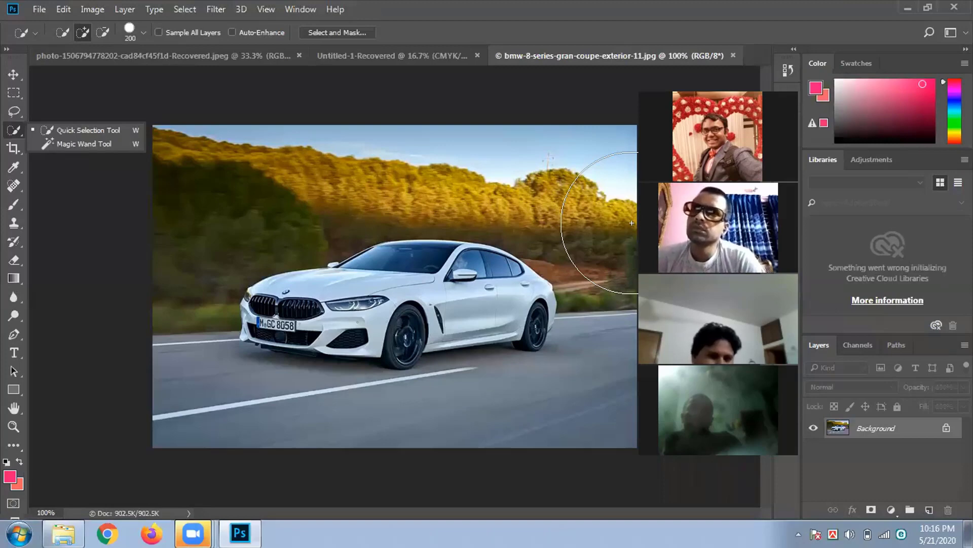
click(516, 150)
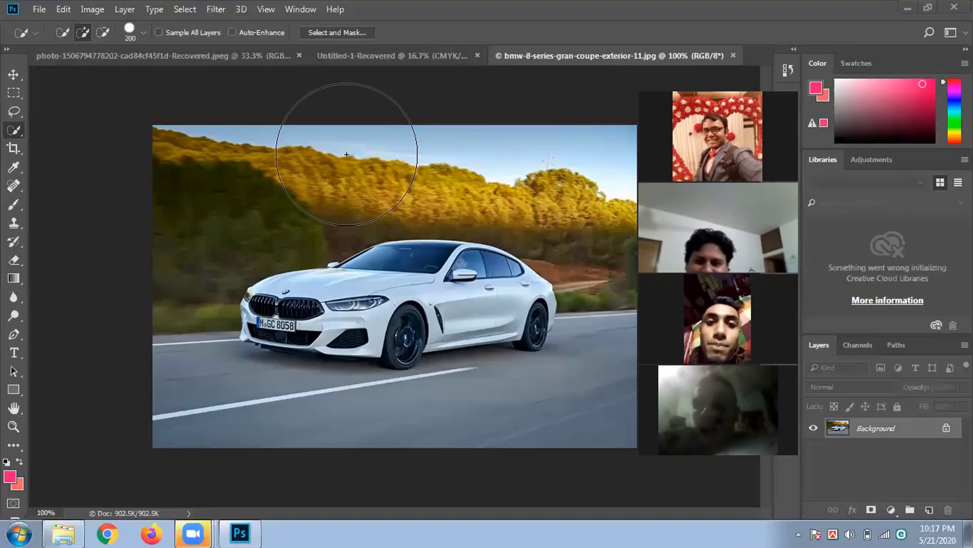
- Choose the Quick Selection tool, demonstrate resizing its brush over the car, and leave the brush size at 100
right_click(14, 132)
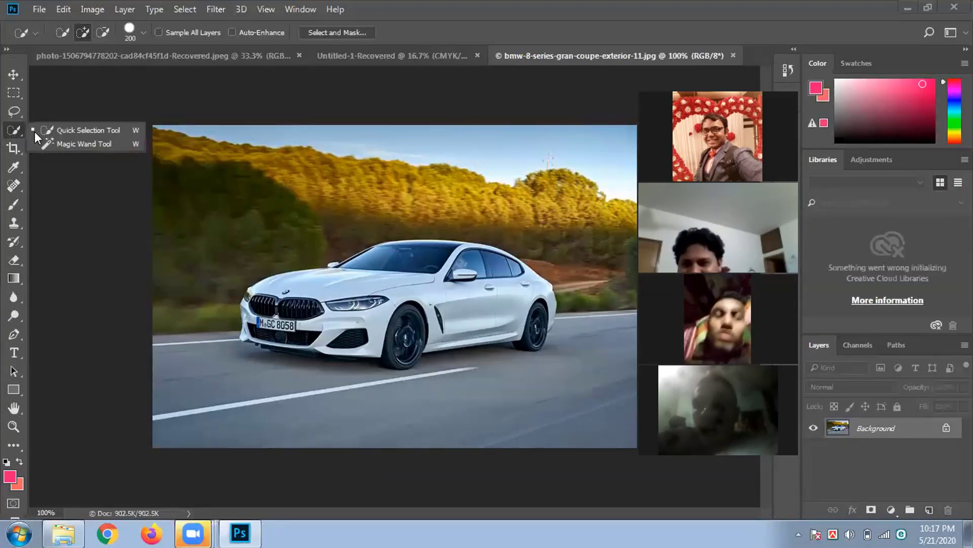
click(51, 133)
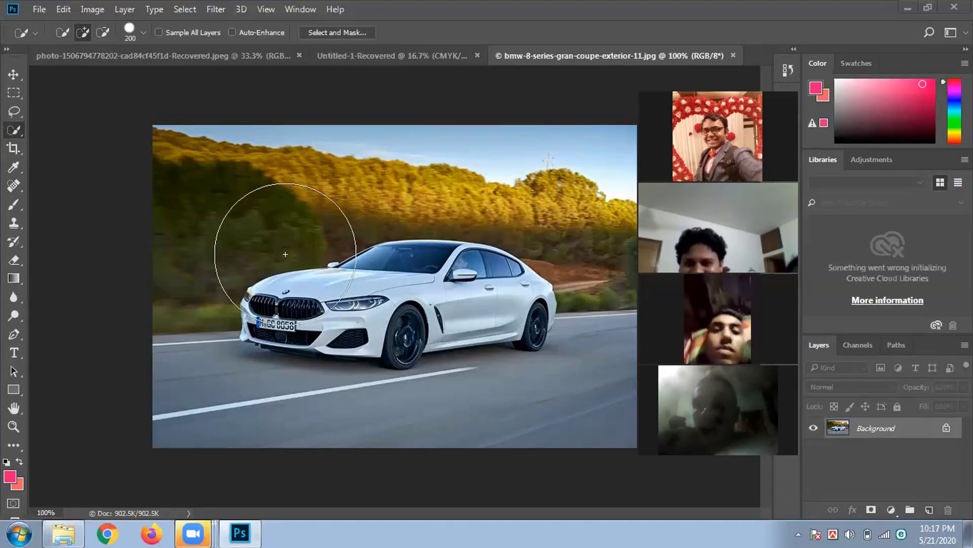
key(bracketleft)
key(bracketleft)
key(bracketleft)
key(bracketleft)
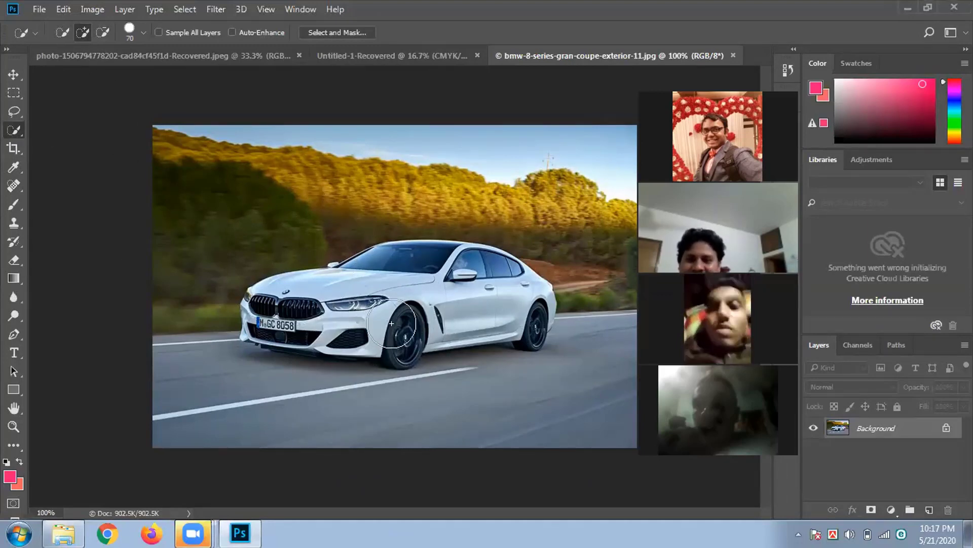
key(bracketright)
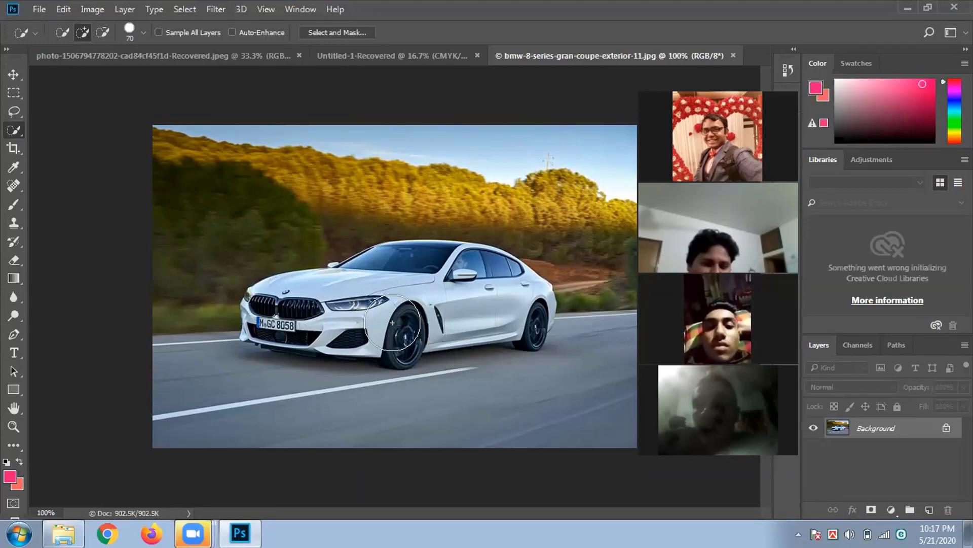
key(bracketright)
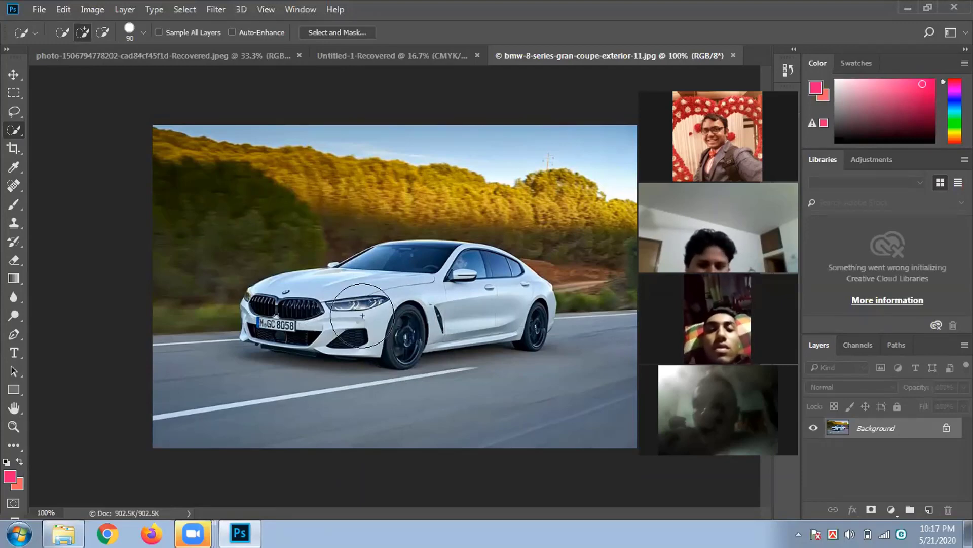
key(bracketleft)
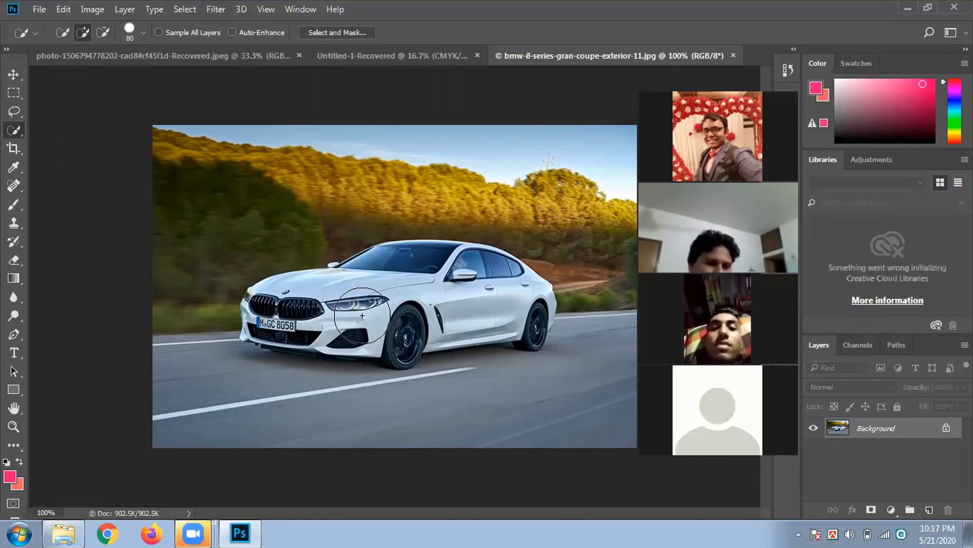
key(bracketleft)
key(bracketleft)
key(bracketleft)
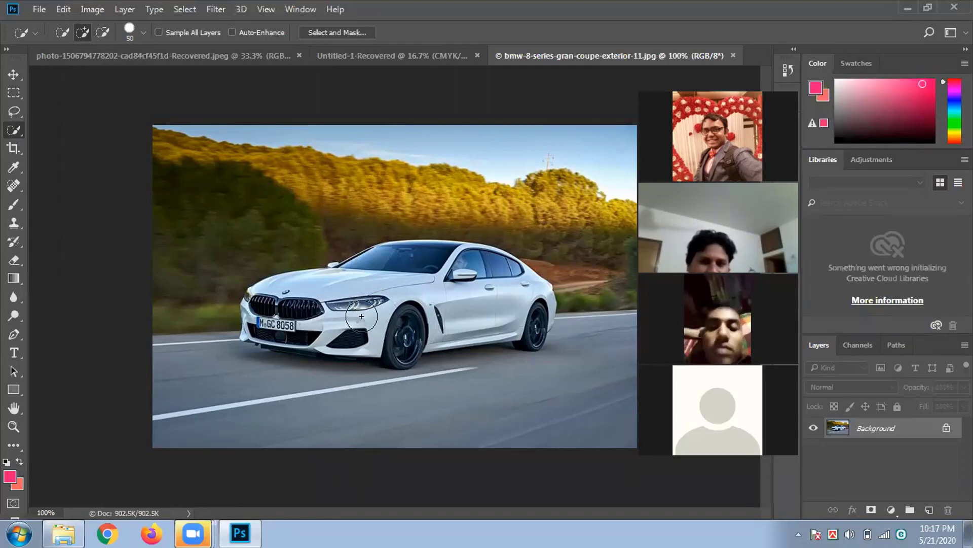
key(bracketleft)
key(bracketright)
key(bracketright)
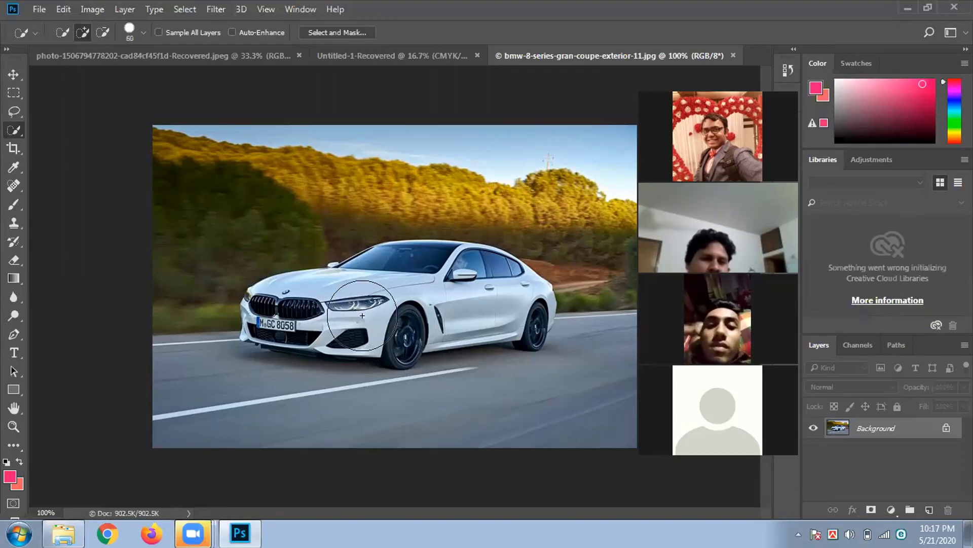
key(bracketright)
key(bracketright)
key(bracketright)
key(bracketright)
- Quick-select the car's white bodywork, windscreen and front wheel, reducing the brush to 70 for the wheel and subtracting the spill onto the road
key(ctrl+plus)
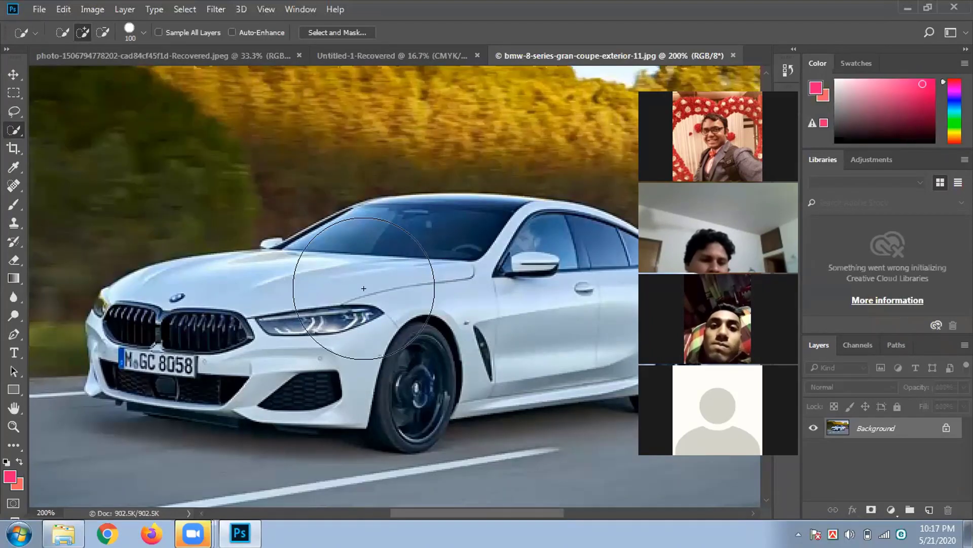
click(404, 267)
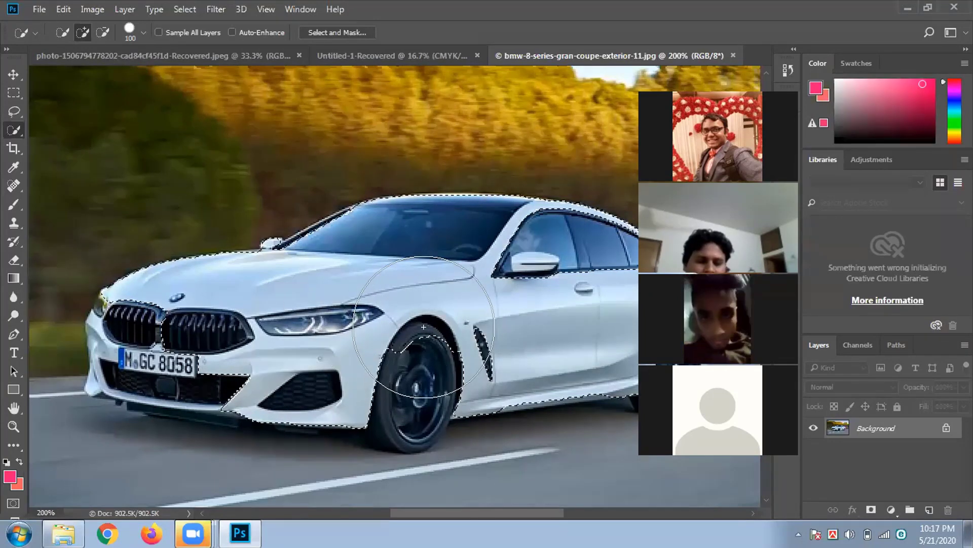
mouse_move(416, 331)
mouse_down()
mouse_move(408, 350)
mouse_move(402, 341)
mouse_up()
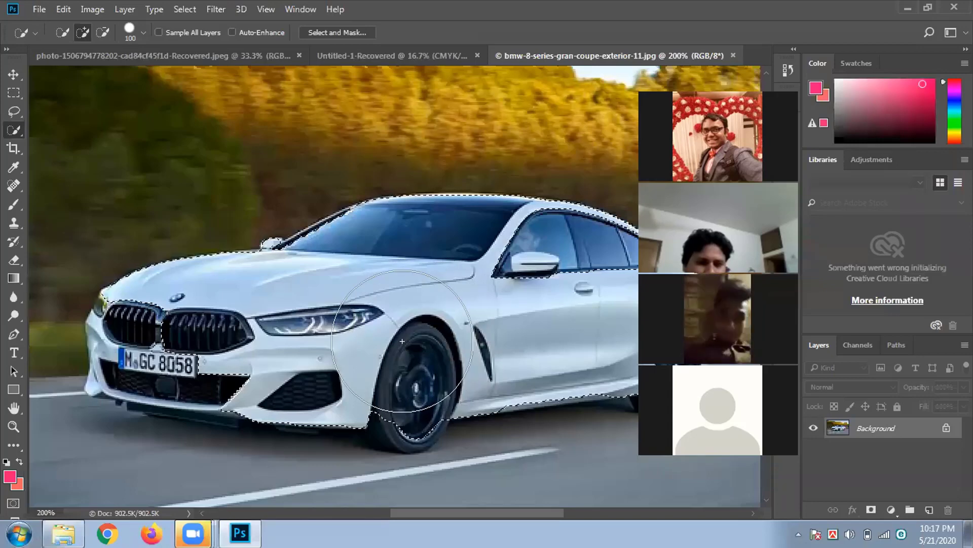
key(bracketleft)
key(bracketleft)
key(bracketleft)
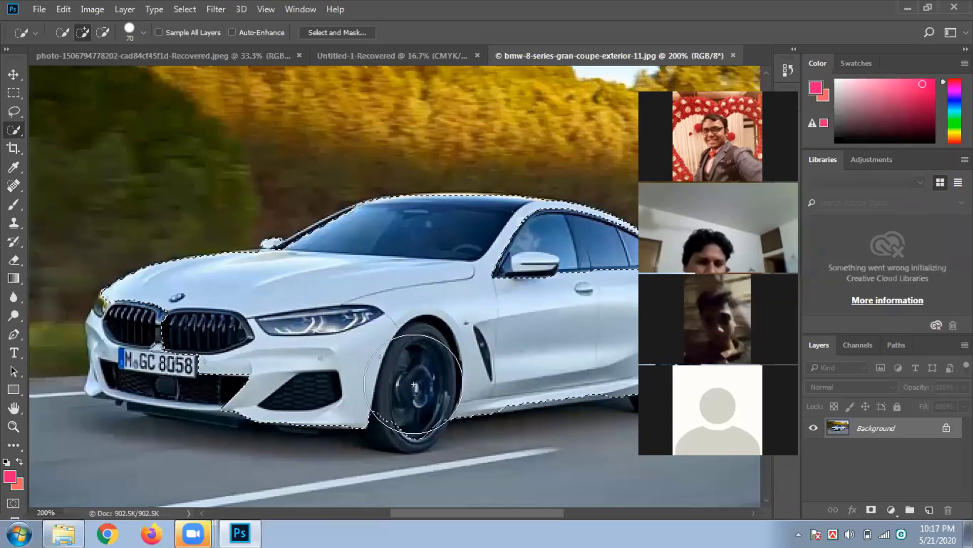
click(411, 384)
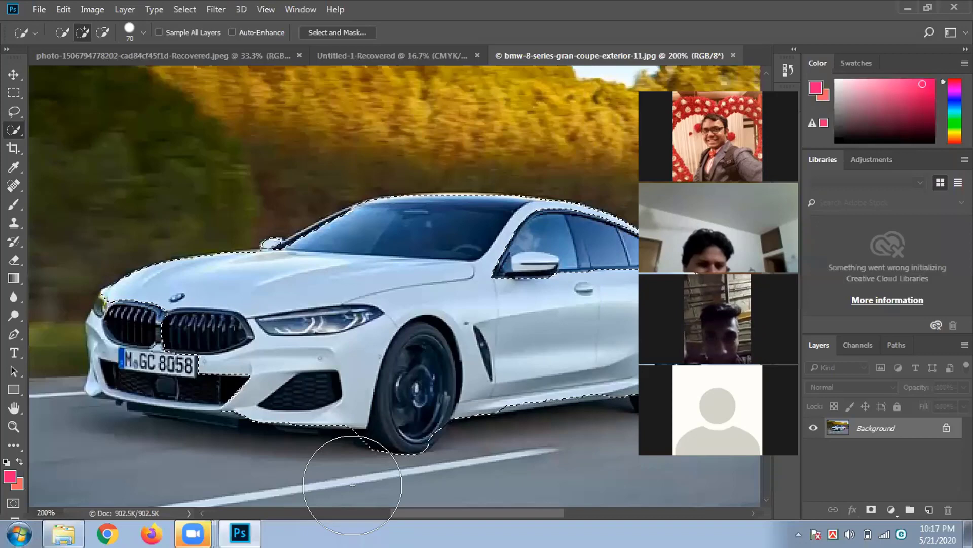
key(alt)
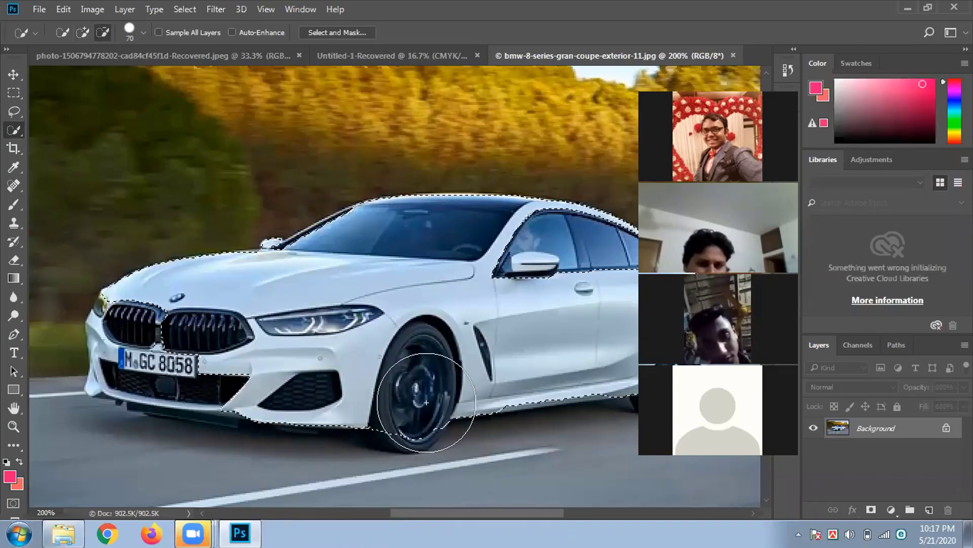
- Reduce the brush to 40 and add the lower front tyre, number plate, grilles, front bumper and side windows to the selection
key(bracketleft)
key(bracketleft)
key(bracketleft)
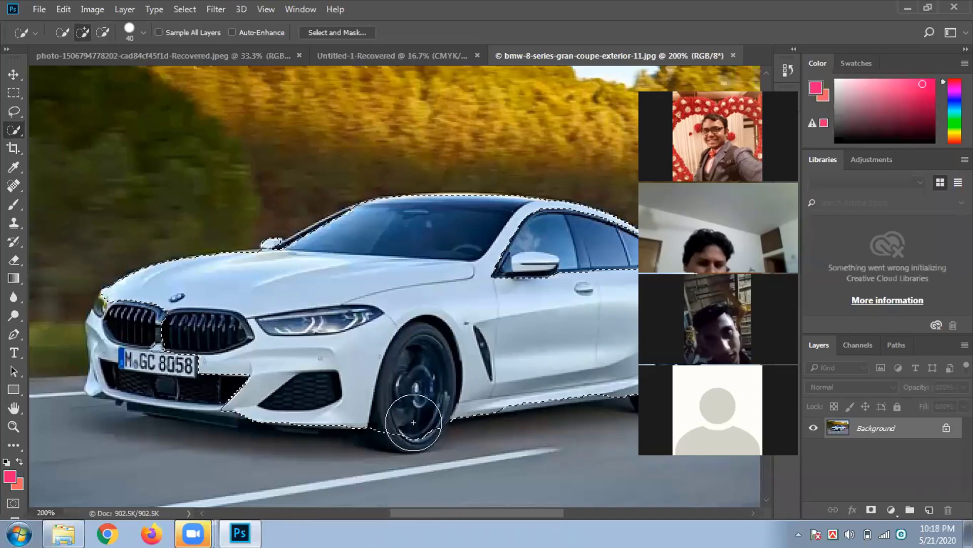
drag(413, 418, 412, 404)
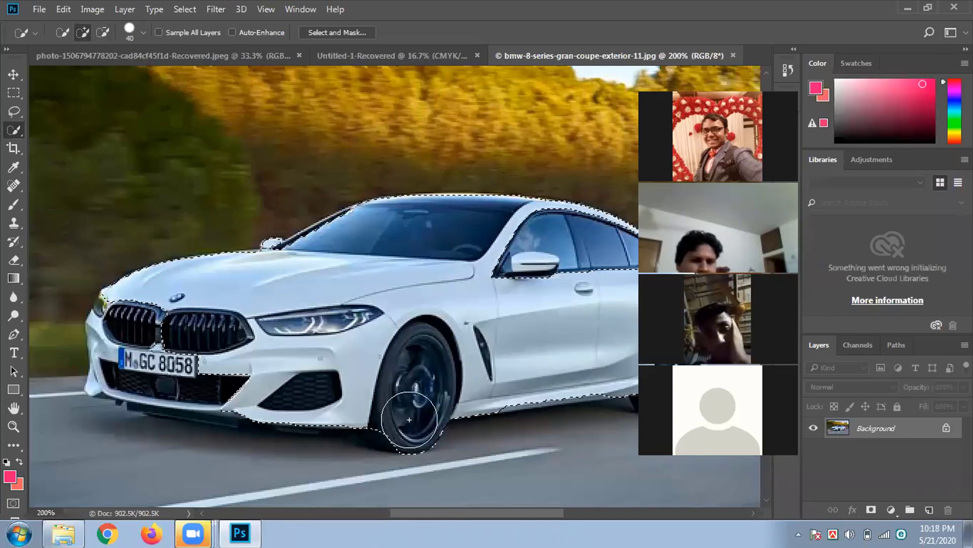
click(202, 379)
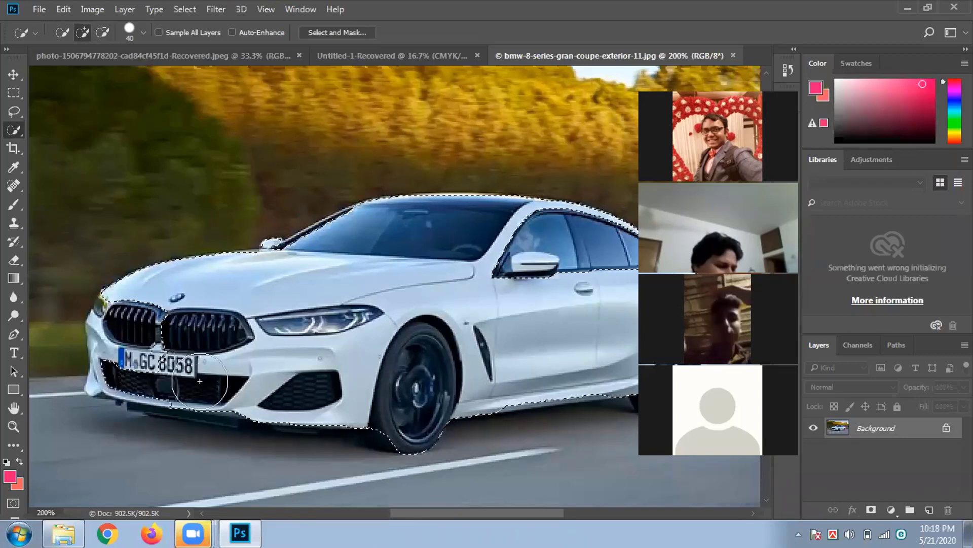
mouse_move(187, 389)
mouse_down()
mouse_move(218, 394)
mouse_move(182, 406)
mouse_move(120, 372)
mouse_move(93, 378)
mouse_move(98, 365)
mouse_up()
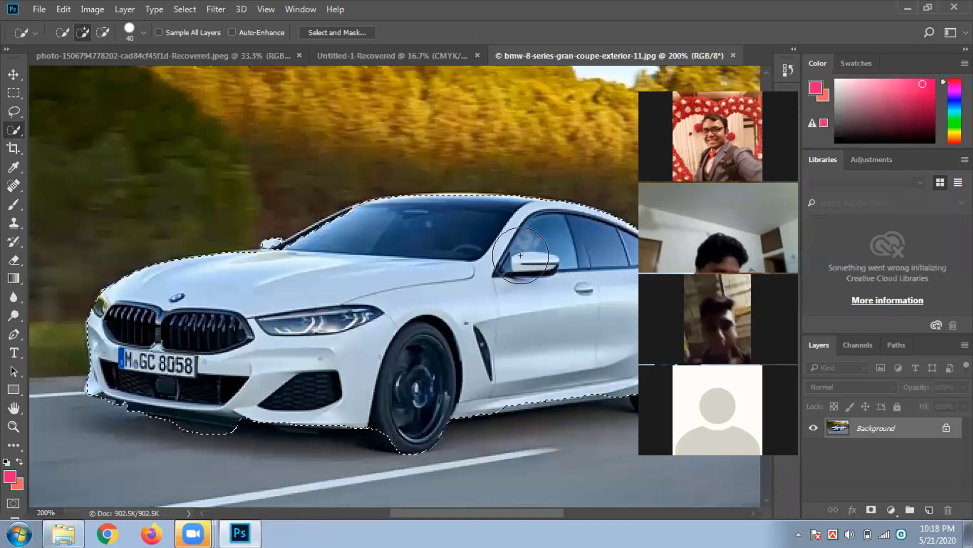
- Extend the selection over the car's rear fender, rear bumper and rear wheel using a brush size of 35
key(ctrl+plus)
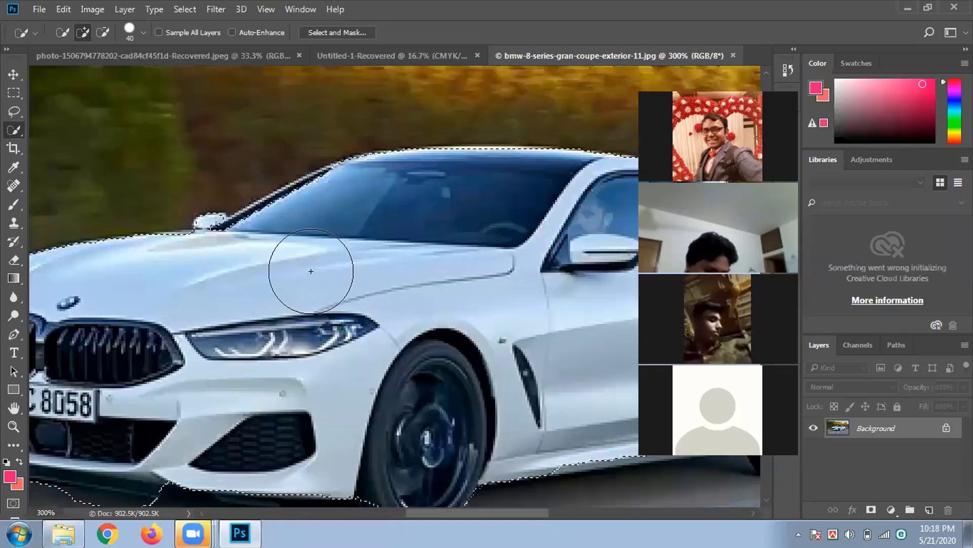
key(bracketleft)
key(bracketleft)
key(bracketleft)
key(bracketleft)
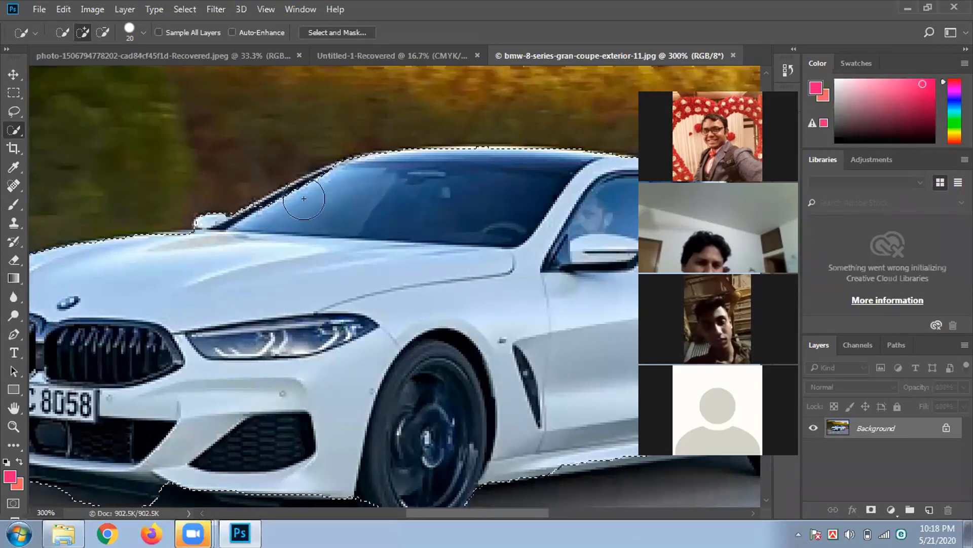
key(alt)
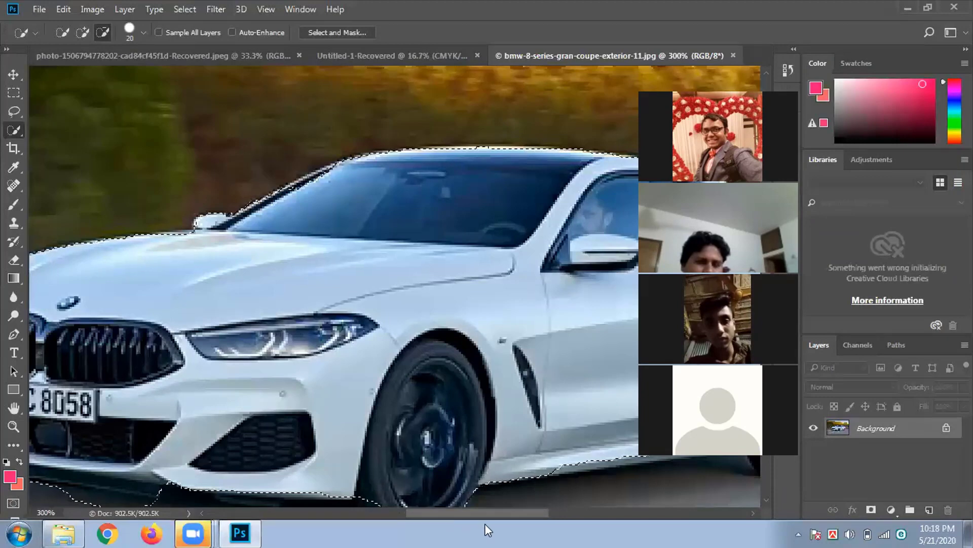
drag(486, 513, 601, 515)
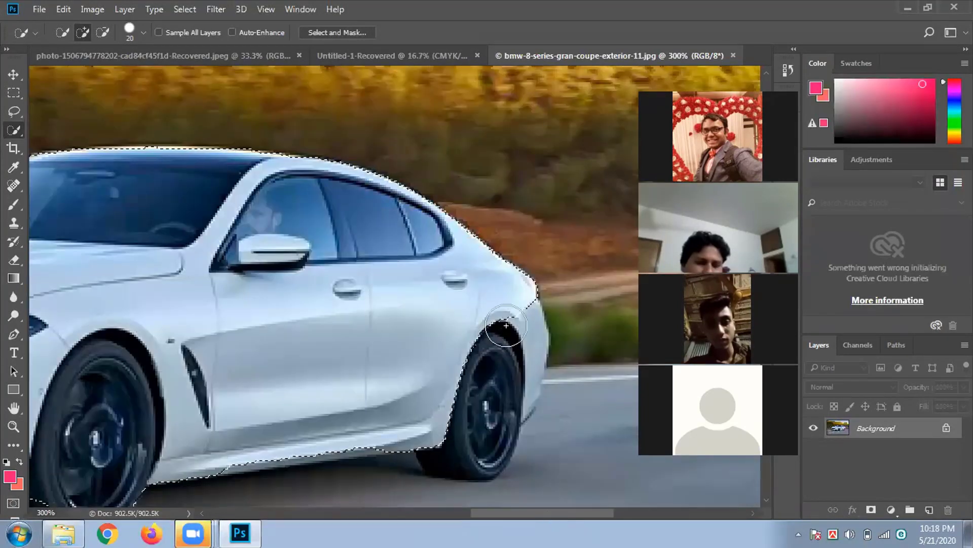
key(bracketright)
key(bracketright)
key(bracketright)
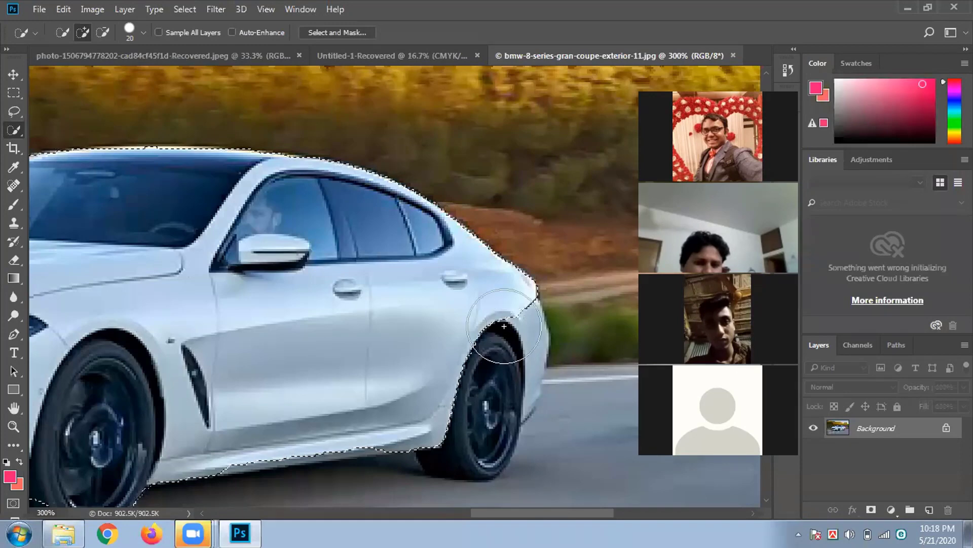
drag(506, 325, 499, 366)
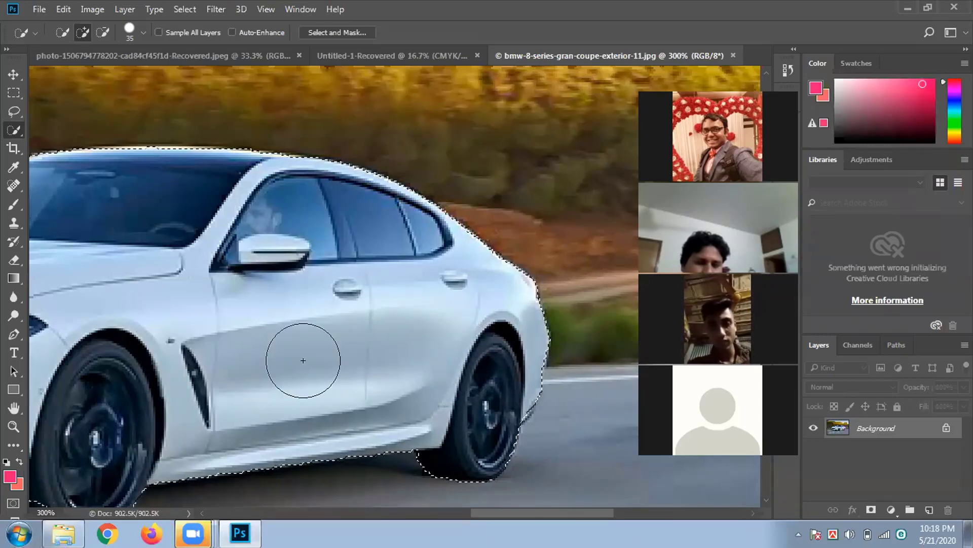
key(ctrl+minus)
key(ctrl+minus)
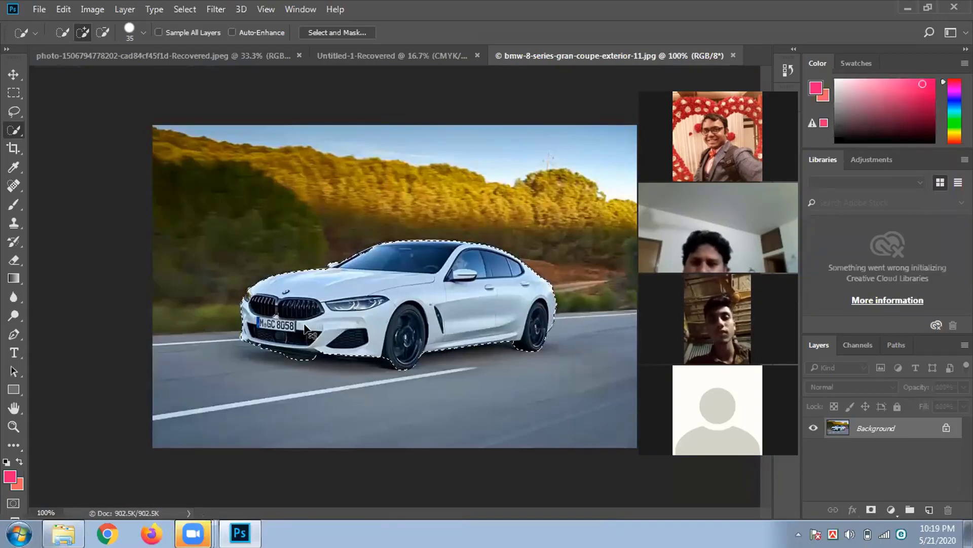
- Activate the Move tool and feather the car selection with a radius of 2 pixels
key(ctrl+plus)
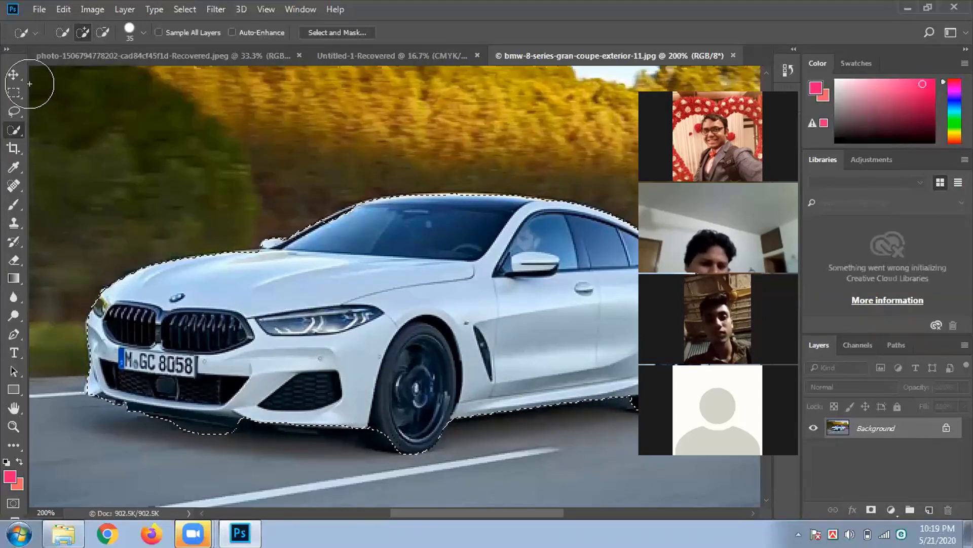
click(14, 75)
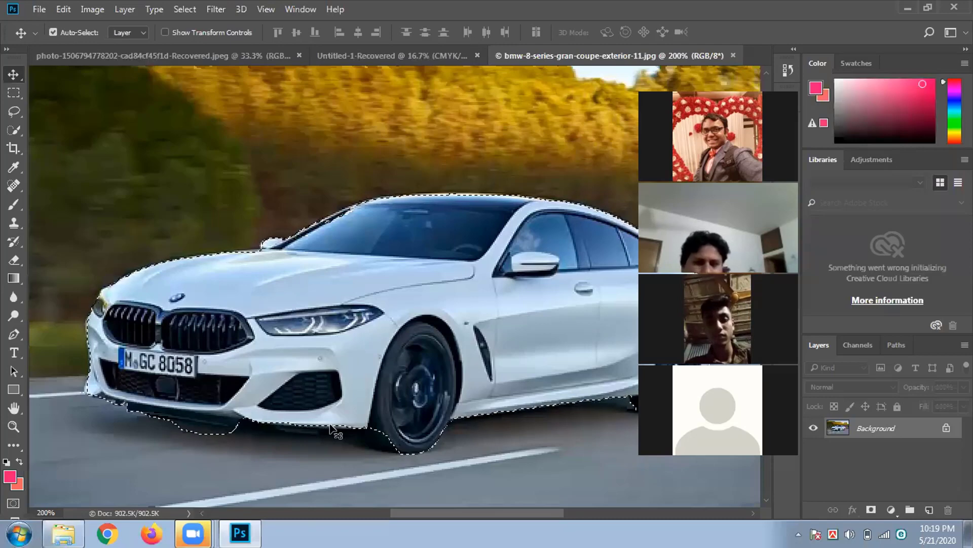
scroll(330, 427, up, 1)
scroll(331, 428, down, 1)
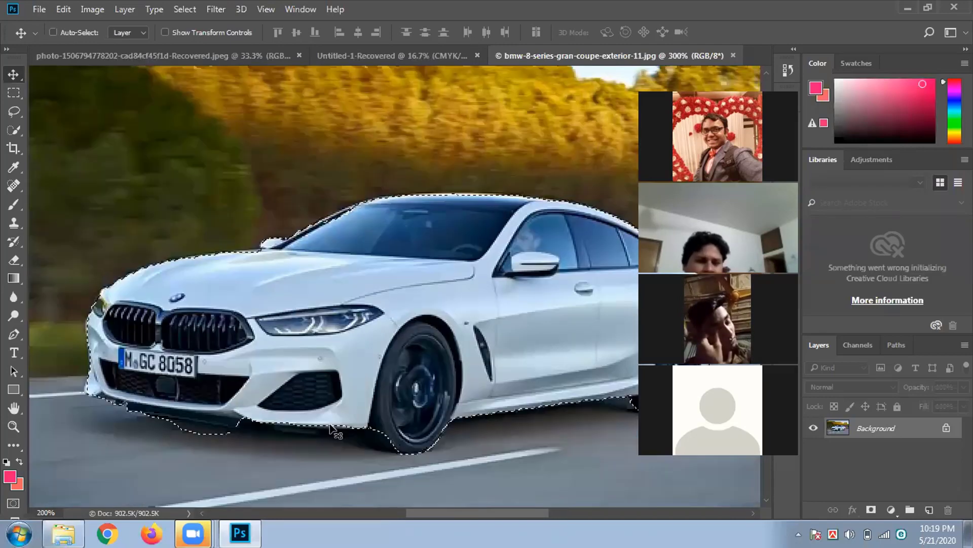
click(180, 9)
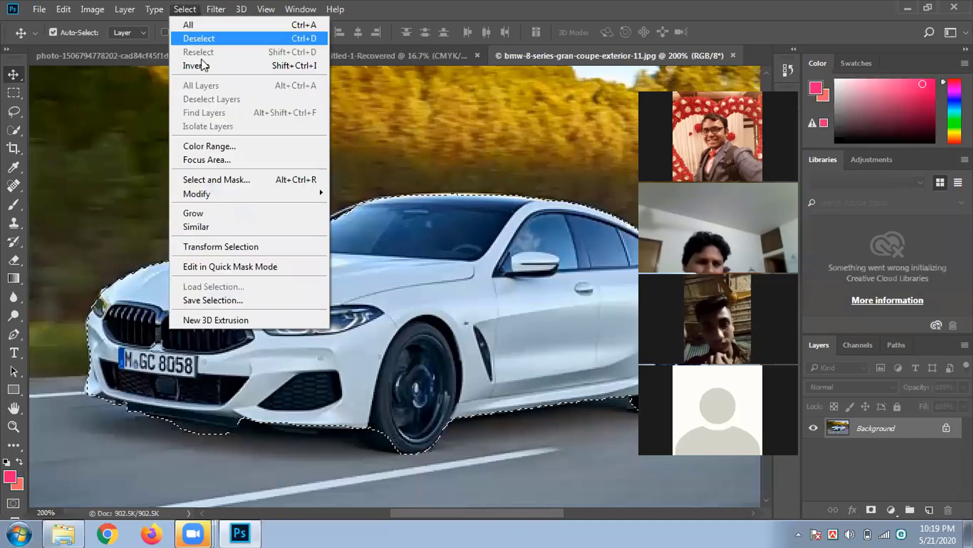
mouse_move(228, 193)
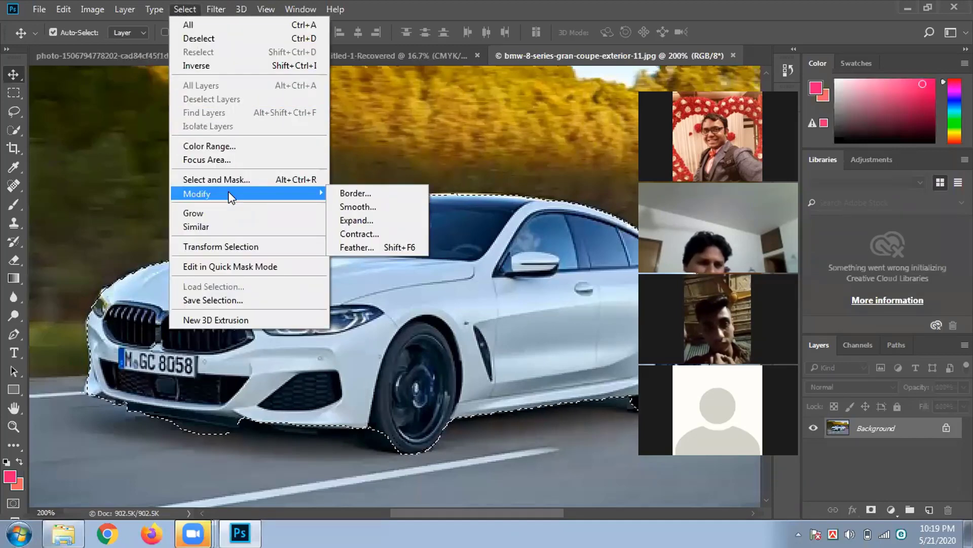
click(374, 242)
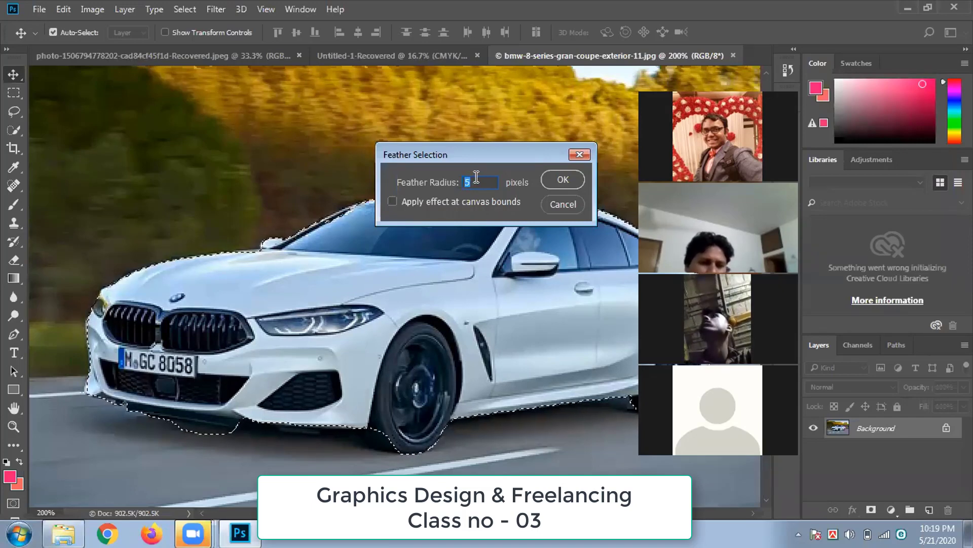
key(BackSpace)
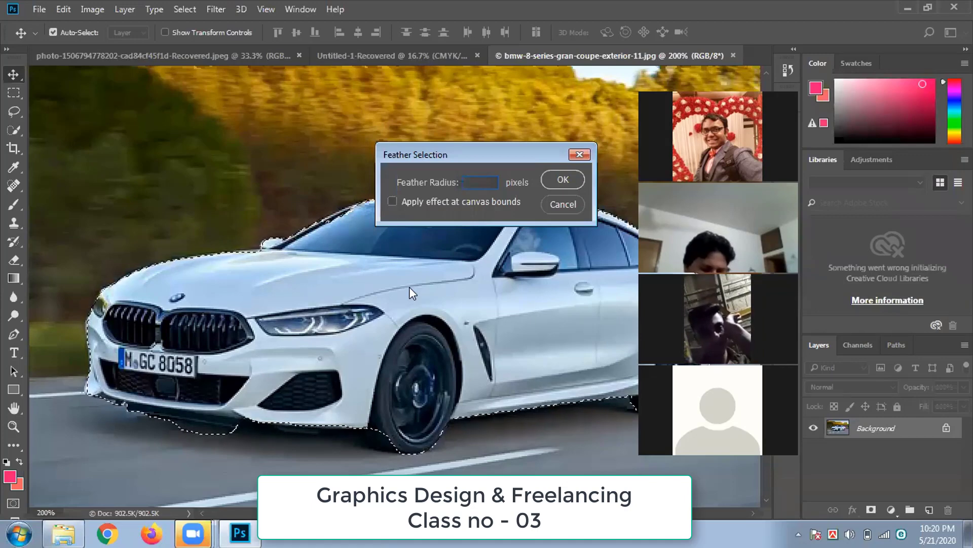
text(2)
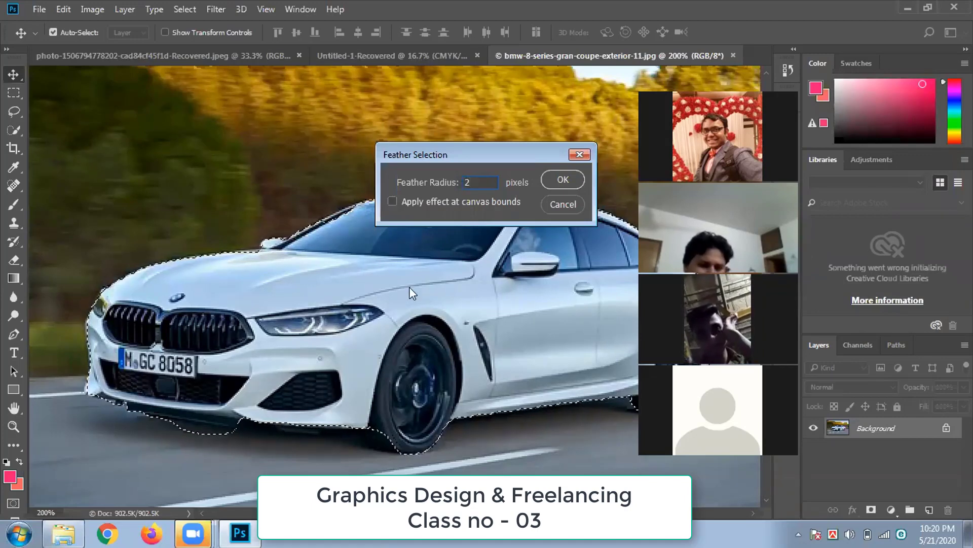
click(562, 180)
key(ctrl+minus)
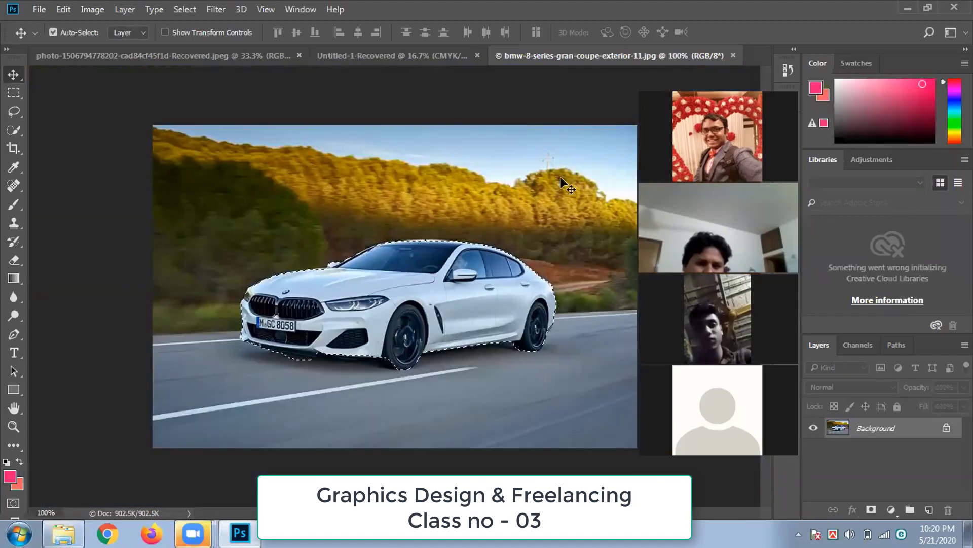
key(ctrl)
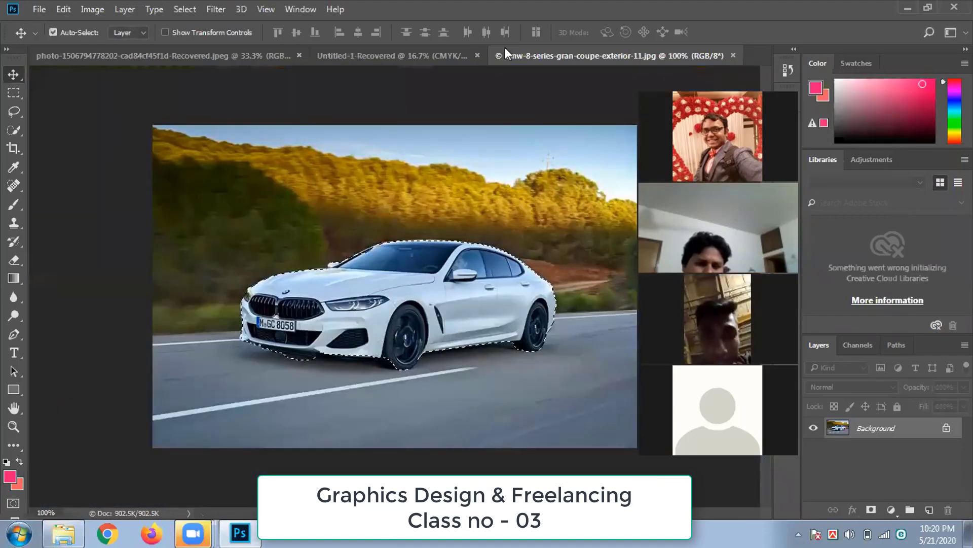
- Paste the cut-out car into the Untitled-1-Recovered document and enlarge it to about 363%
key(ctrl+shift+Tab)
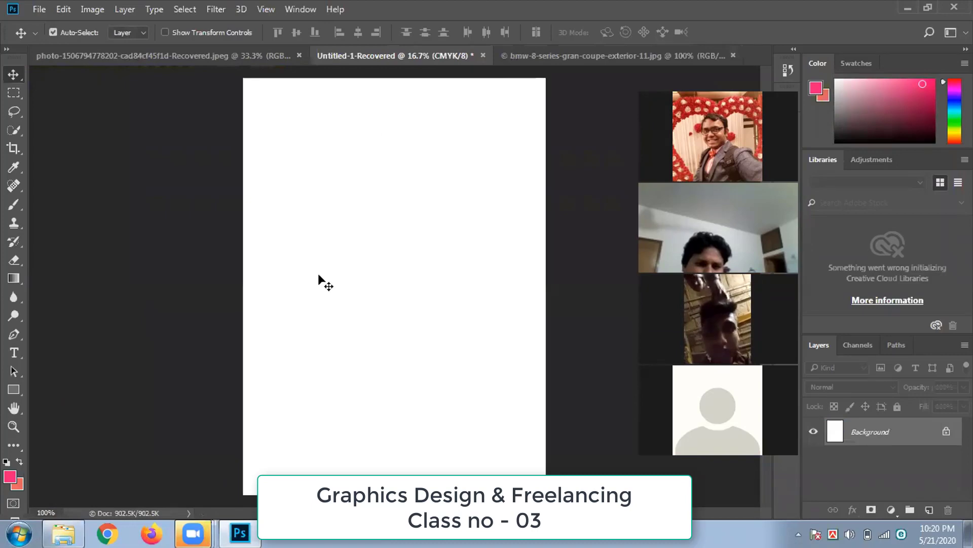
key(ctrl+v)
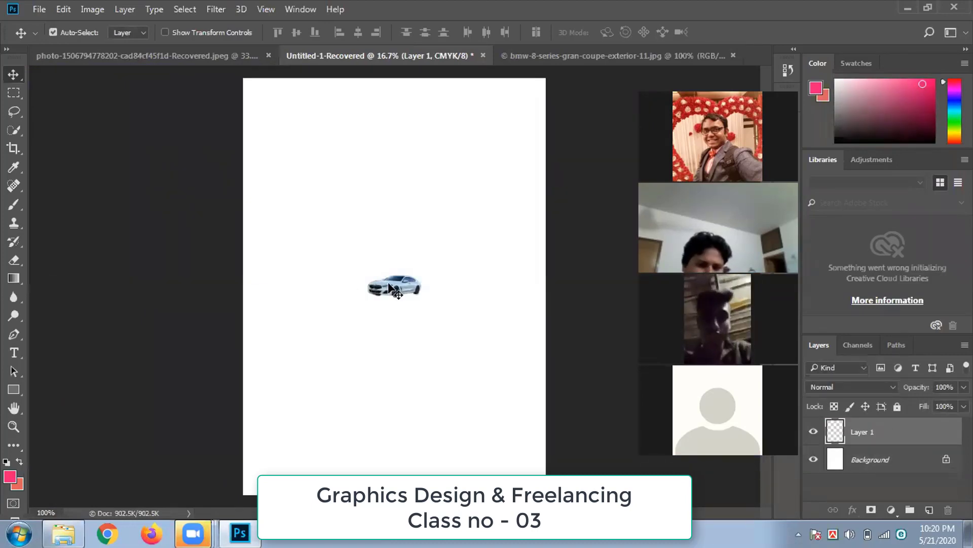
drag(390, 291, 368, 265)
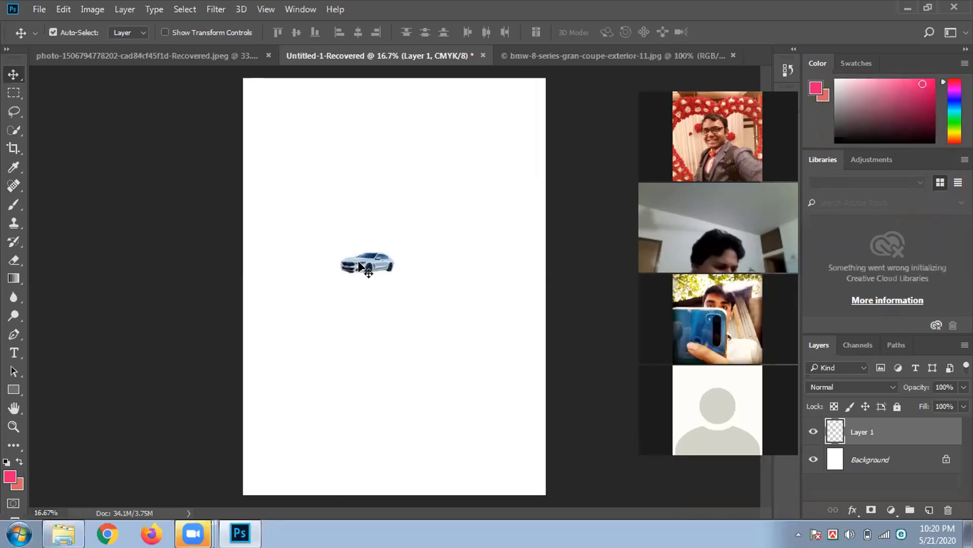
key(ctrl+t)
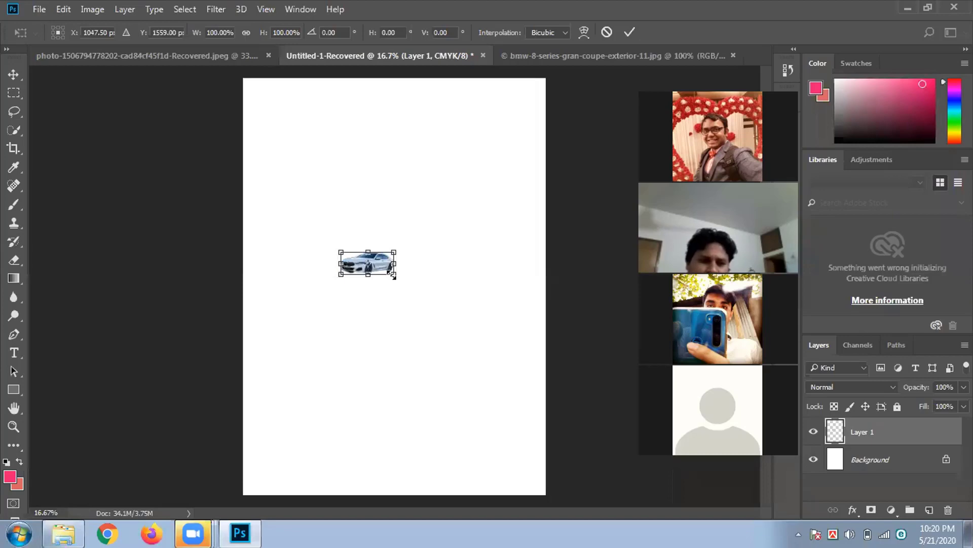
drag(392, 276, 459, 316)
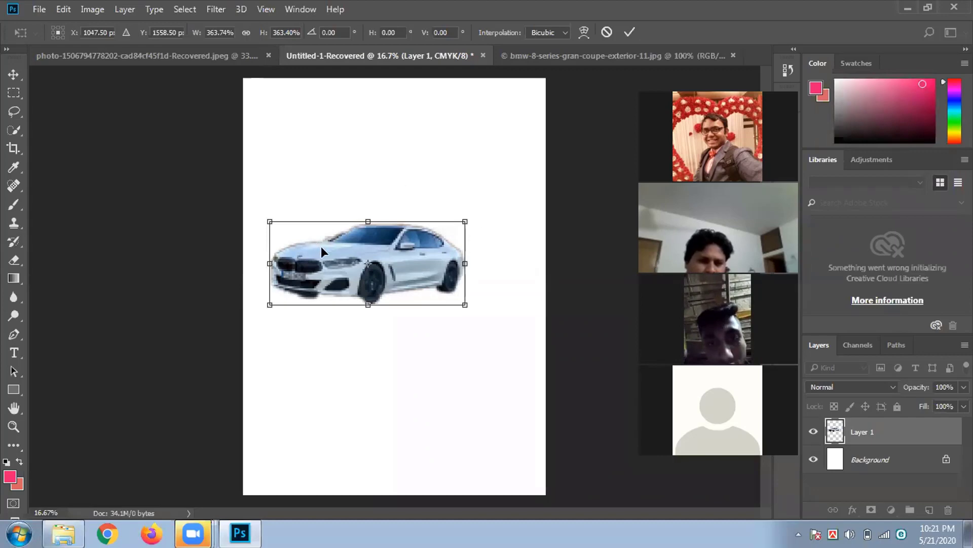
key(Return)
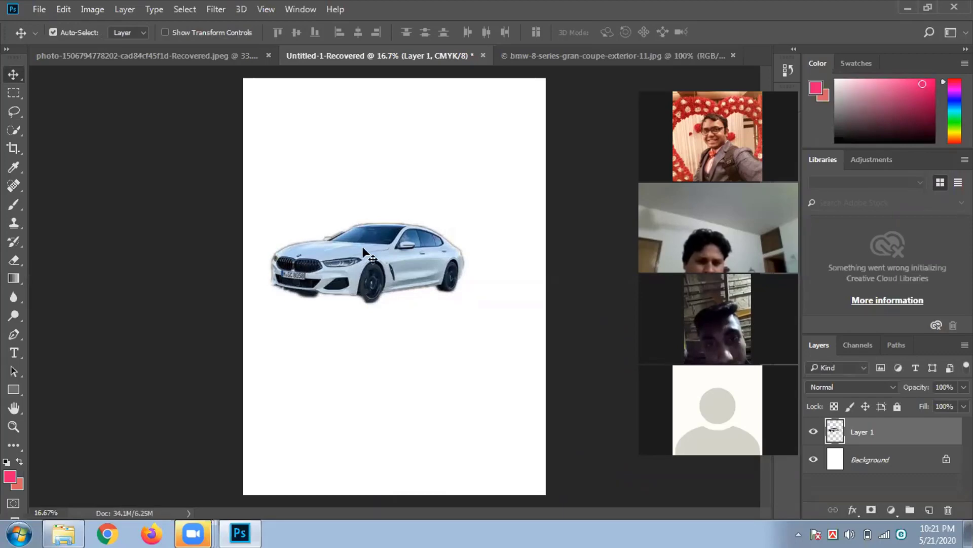
- Scale the car down somewhat and place it in the upper-left corner of the page
drag(362, 247, 351, 132)
key(ctrl+t)
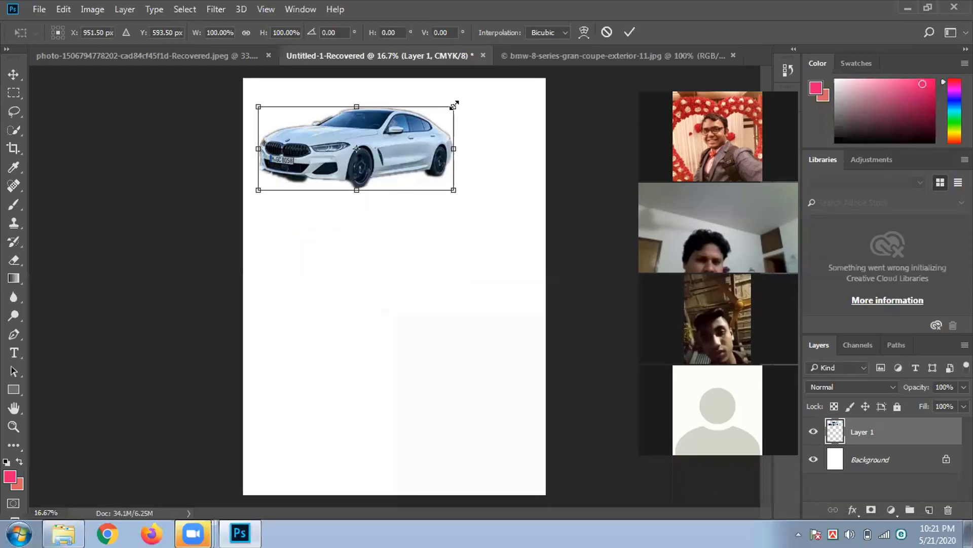
drag(453, 106, 431, 114)
key(Return)
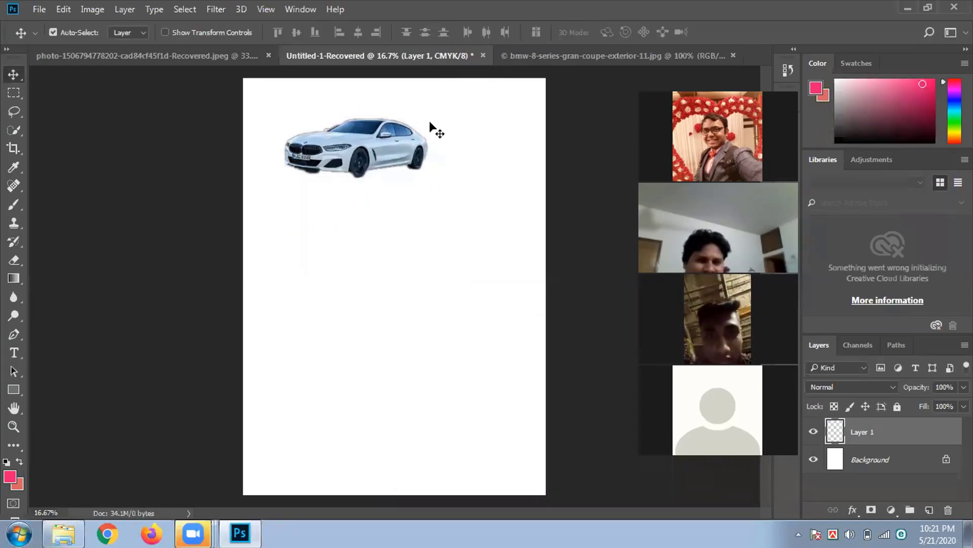
drag(390, 138, 365, 122)
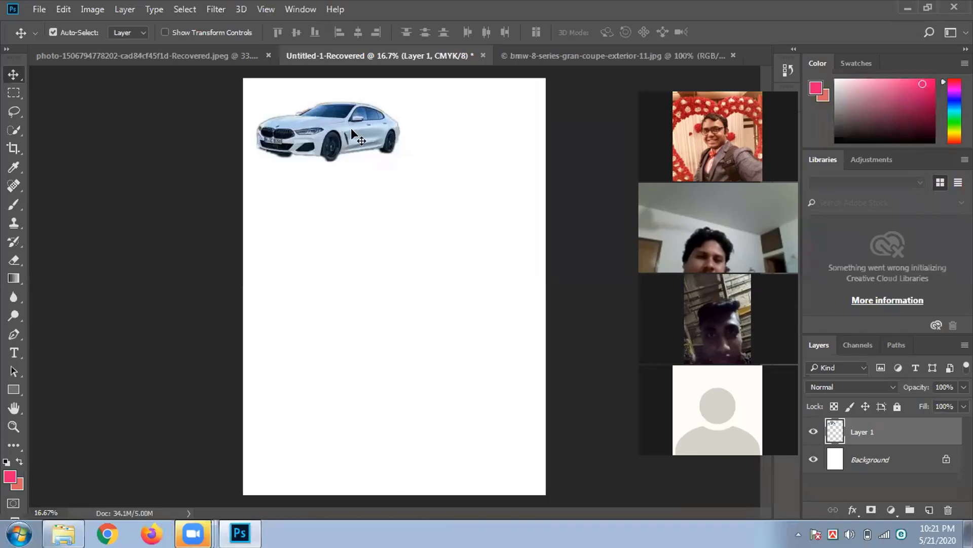
- Duplicate the car downward with the Move tool to form an evenly spaced column of five along the page's left side
right_click(13, 72)
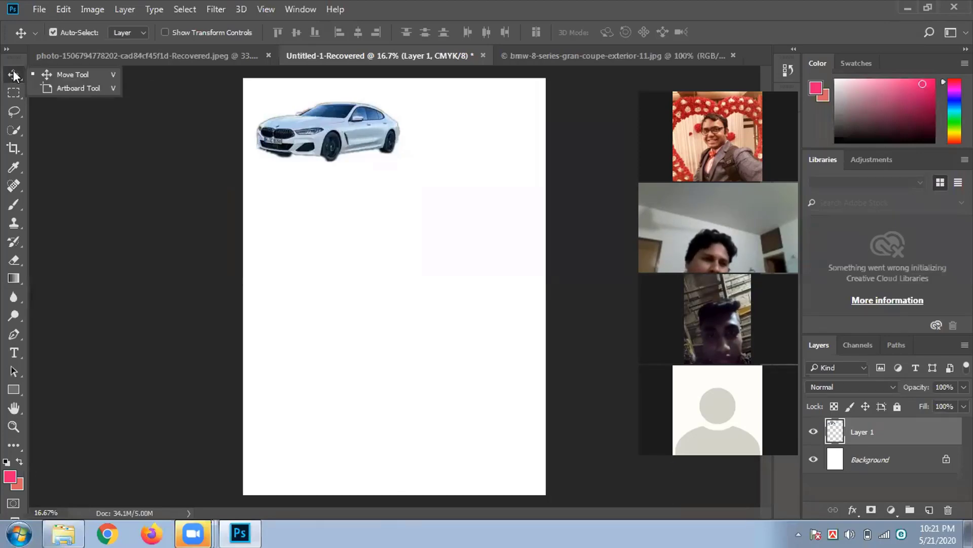
click(47, 74)
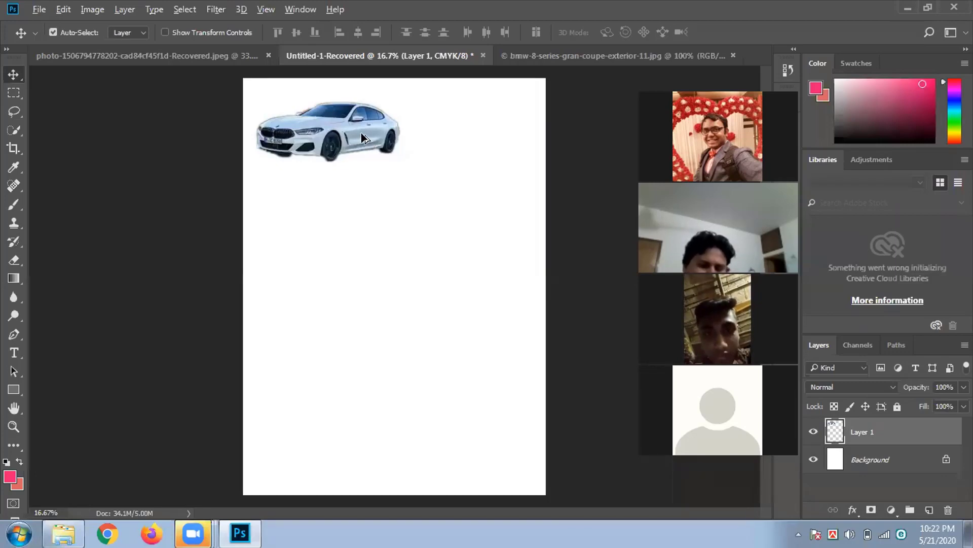
drag(363, 138, 367, 448)
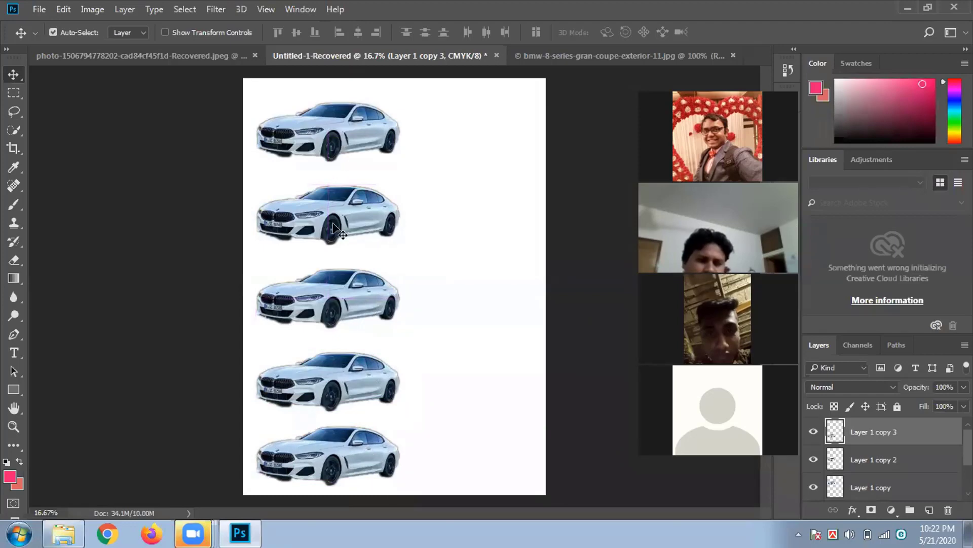
key(ctrl+j)
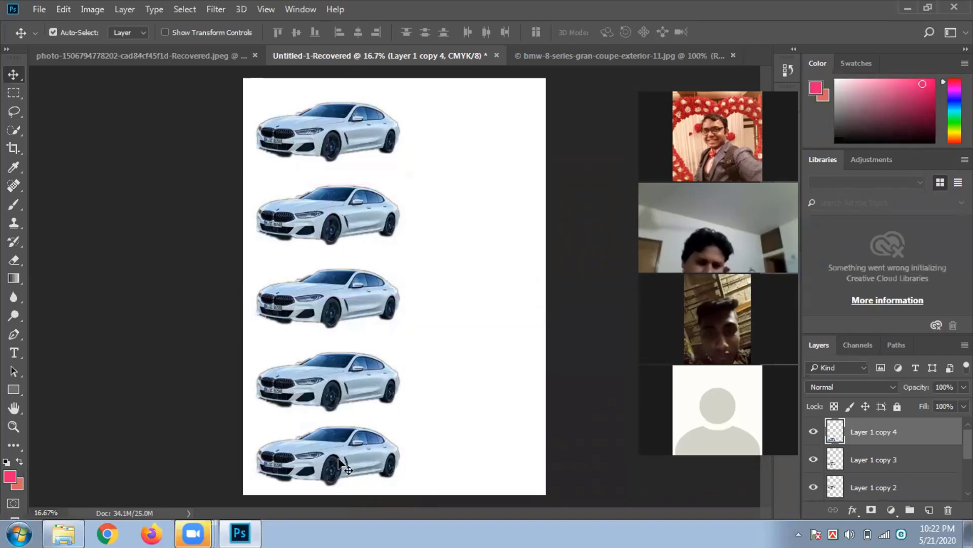
- Add a horizontally flipped copy beside the top car and duplicate it downward to form a second column of five
drag(338, 459, 495, 137)
key(ctrl+t)
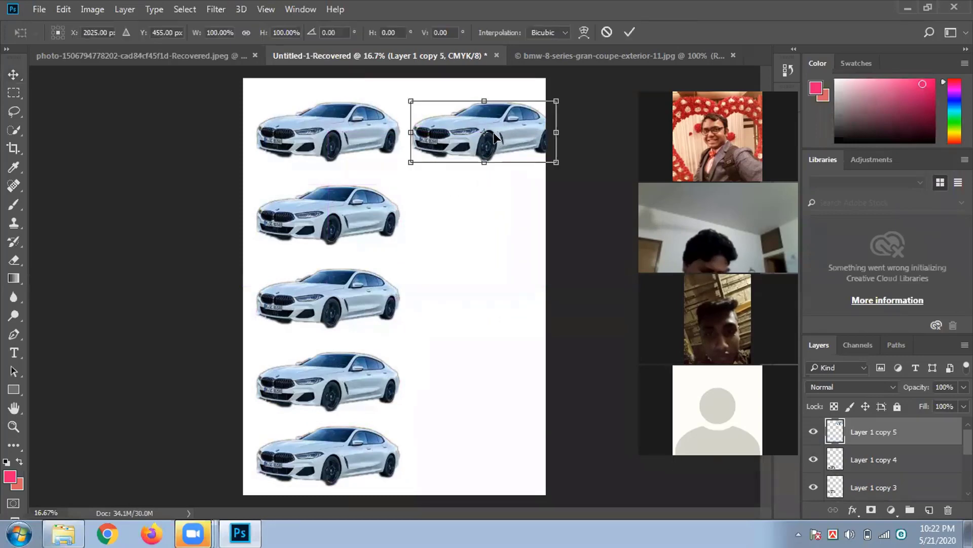
right_click(461, 117)
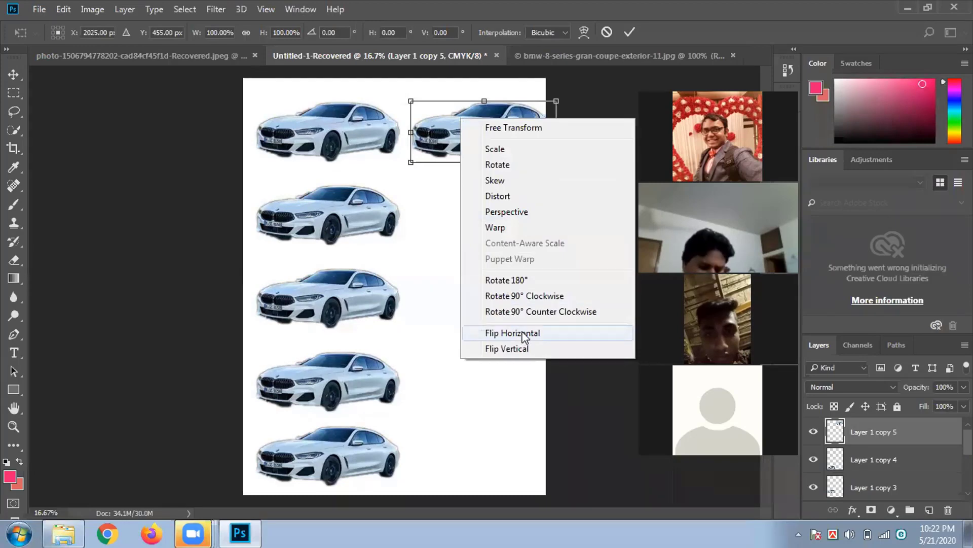
click(545, 333)
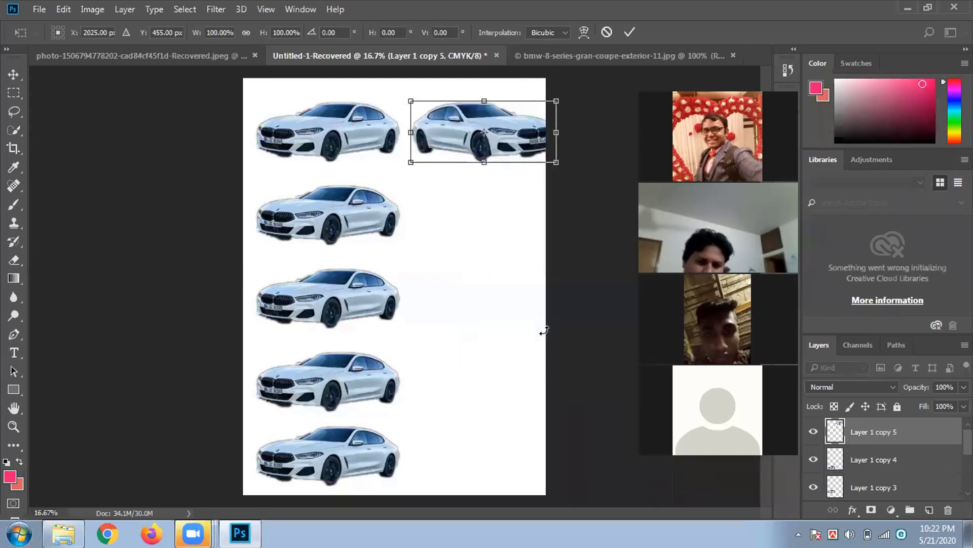
key(Return)
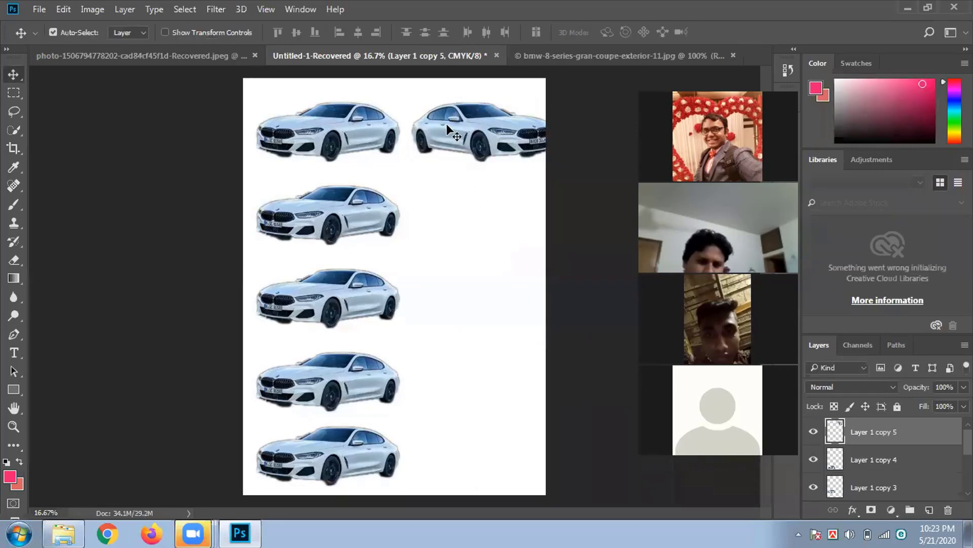
drag(447, 125, 435, 443)
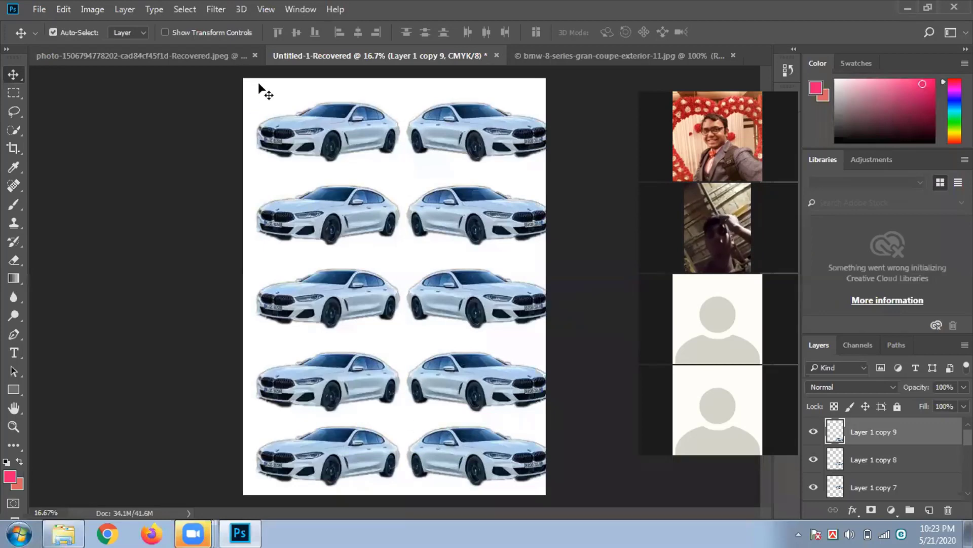
- Select all ten cars, nudge them left together until both columns fit within the page, and deselect them
drag(259, 85, 506, 479)
key(shift+Left)
key(shift+Left)
key(shift+Left)
key(shift+Left)
key(shift+Left)
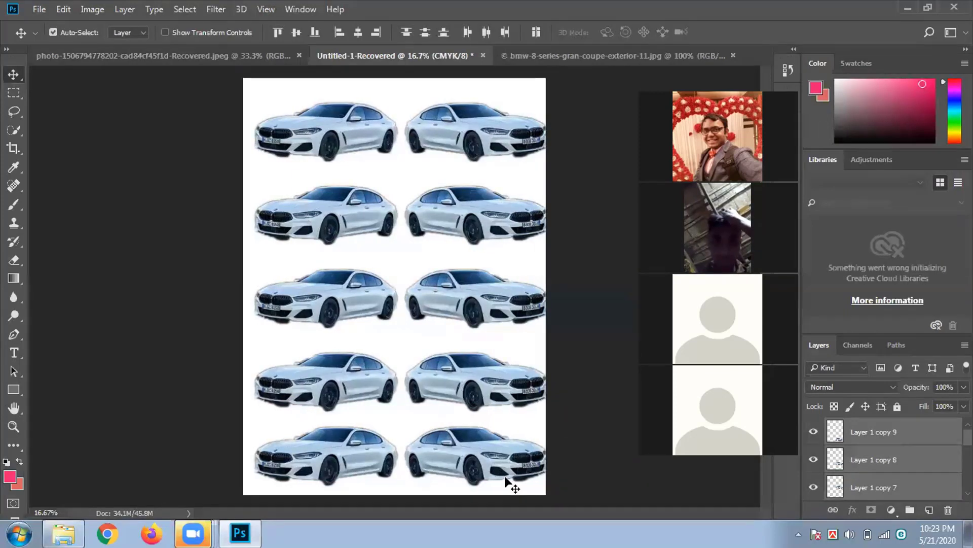
key(shift+Left)
key(shift+Left)
key(shift+Left)
key(shift+Left)
key(shift+Left)
key(shift+Left)
key(shift+Left)
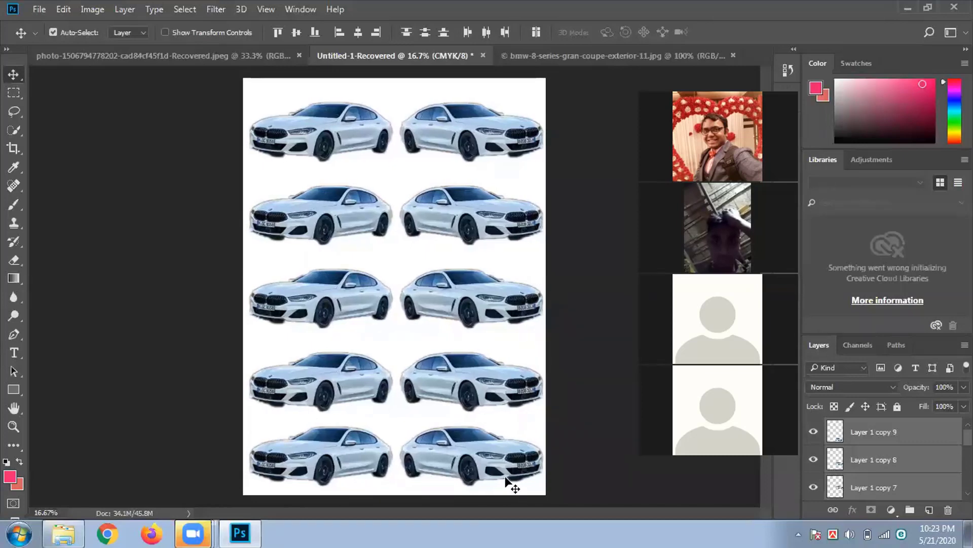
click(226, 253)
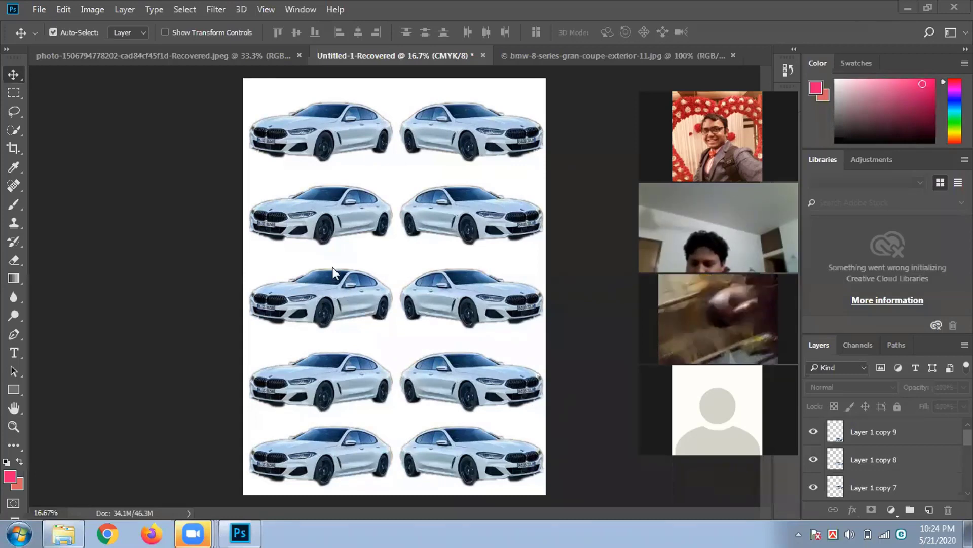
- Switch to the bmw-8-series-gran-coupe-exterior-11.jpg document and make the Move tool active
click(634, 58)
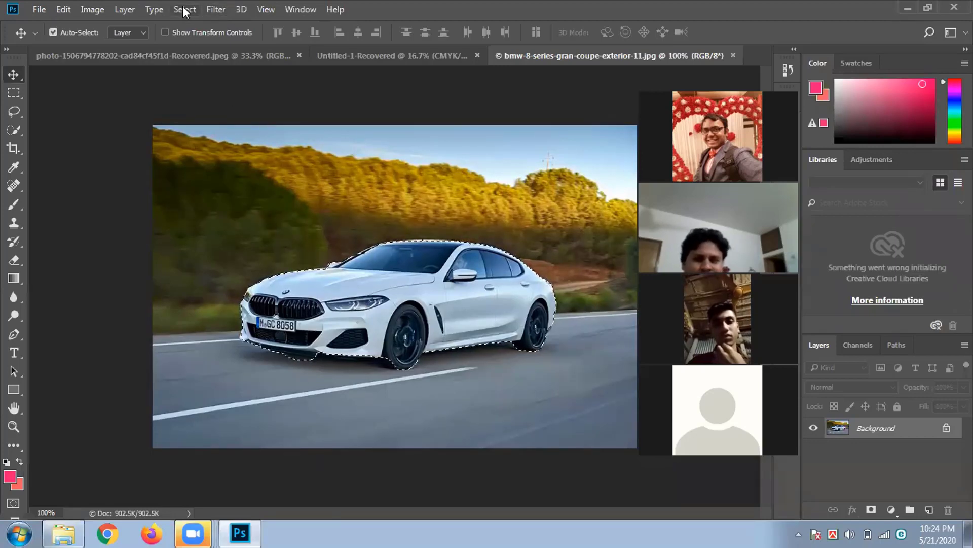
click(13, 92)
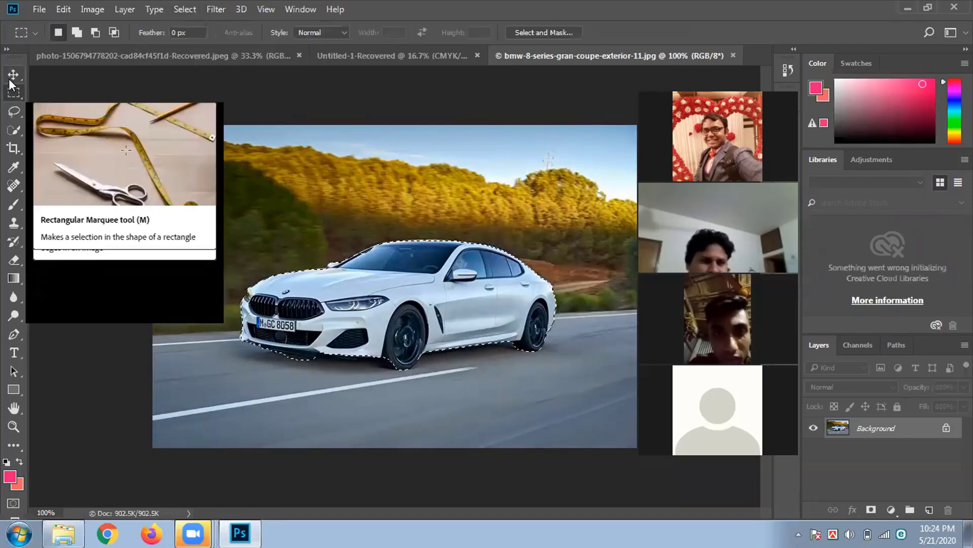
click(12, 74)
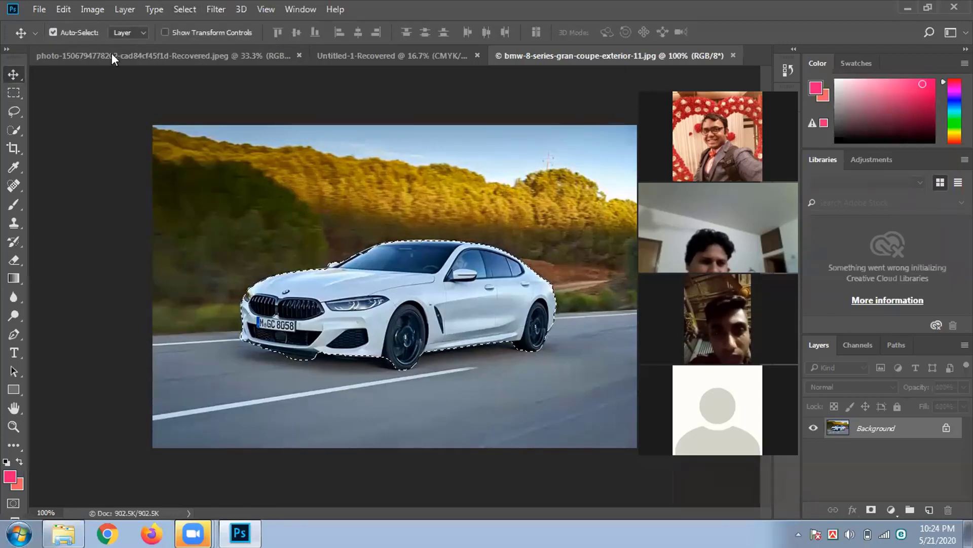
click(184, 8)
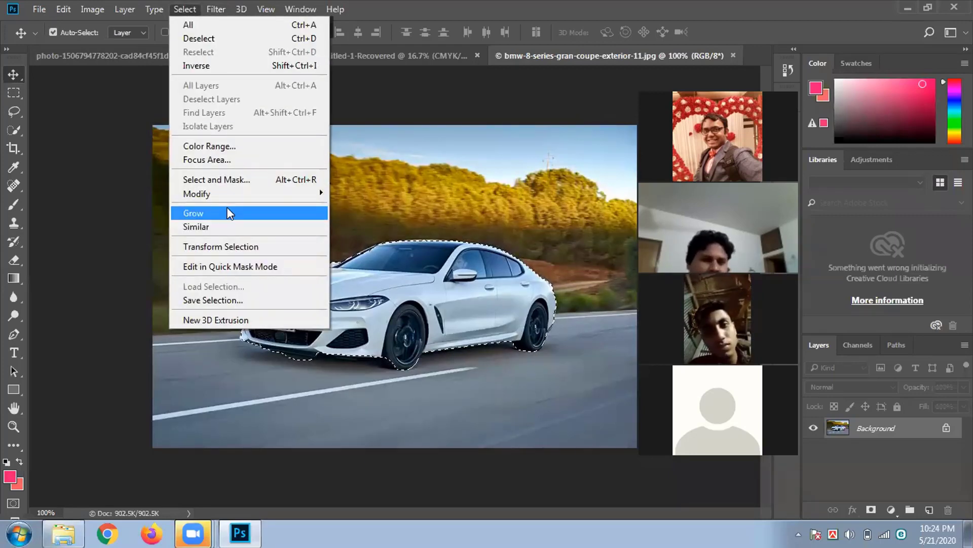
mouse_move(284, 193)
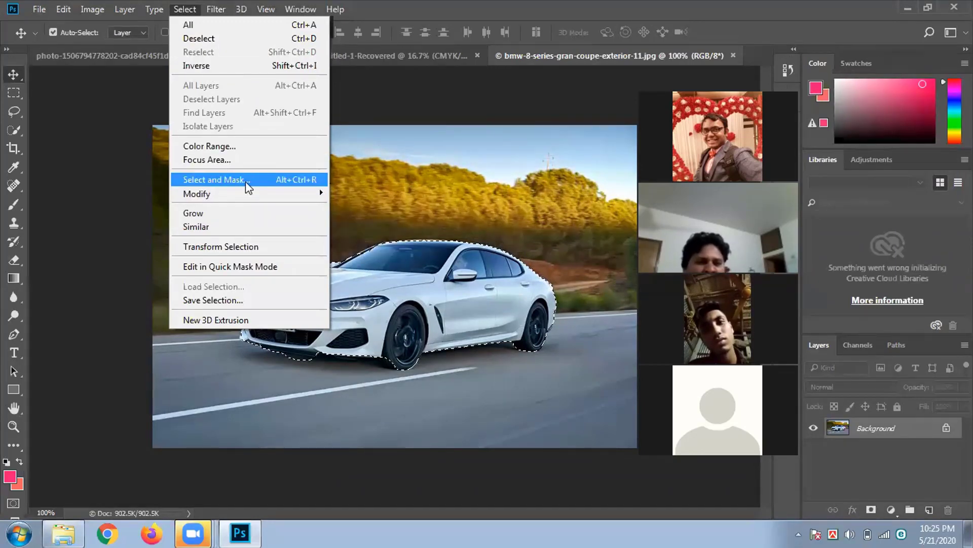
mouse_move(207, 1)
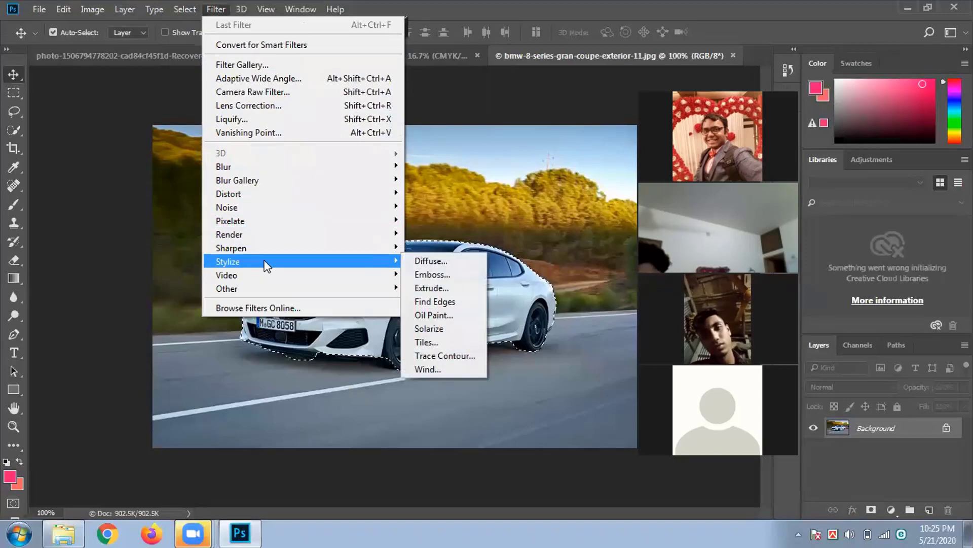
mouse_move(386, 288)
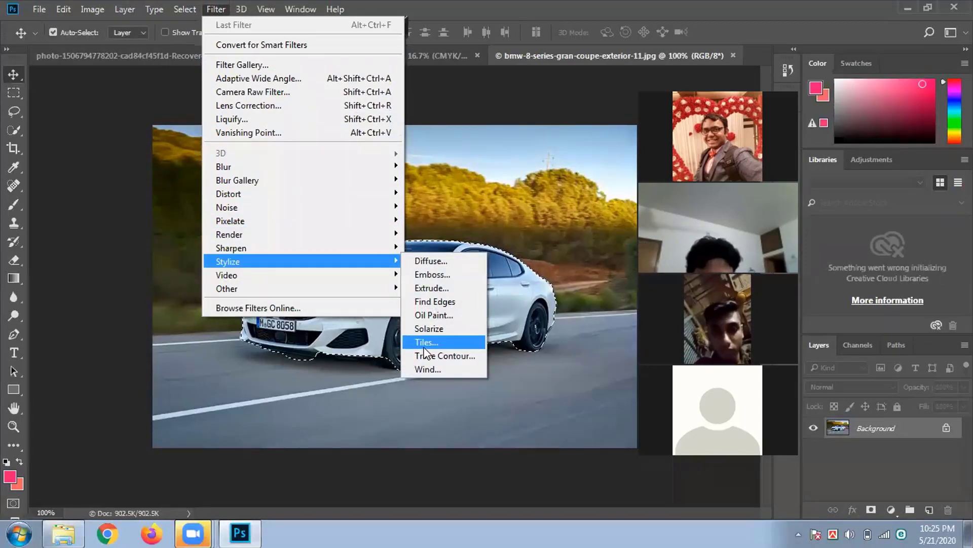
mouse_move(174, 7)
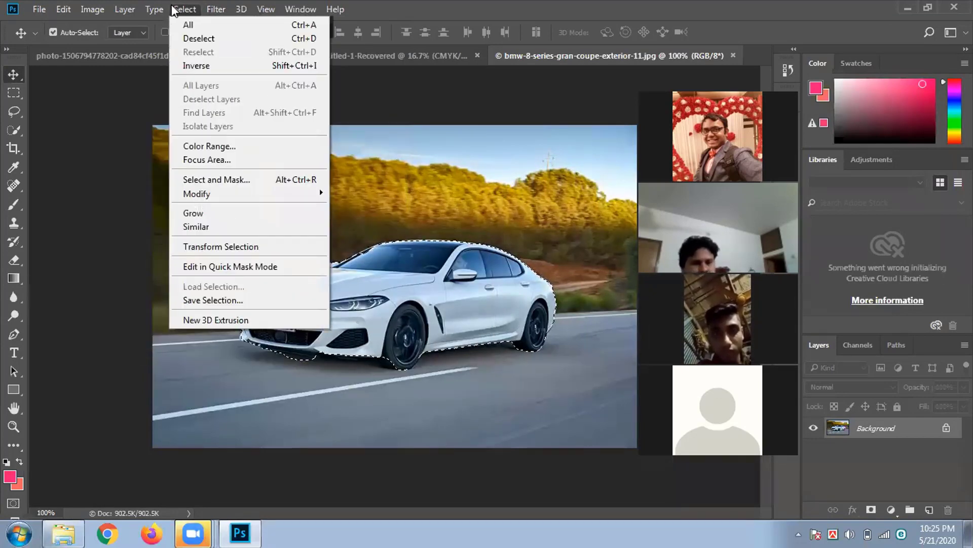
key(Left)
click(11, 74)
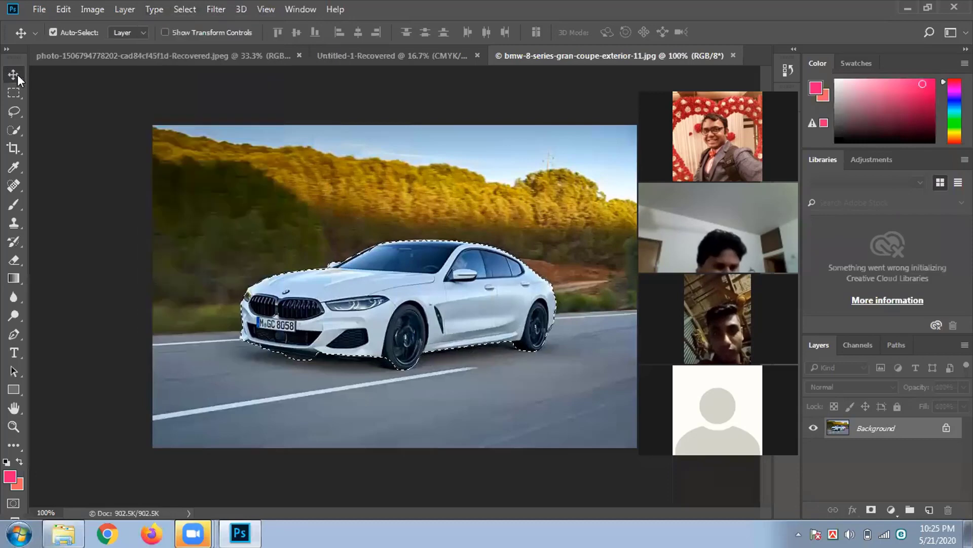
- Feather the car selection with a radius of 1 pixel and return to the Untitled-1-Recovered document
click(187, 9)
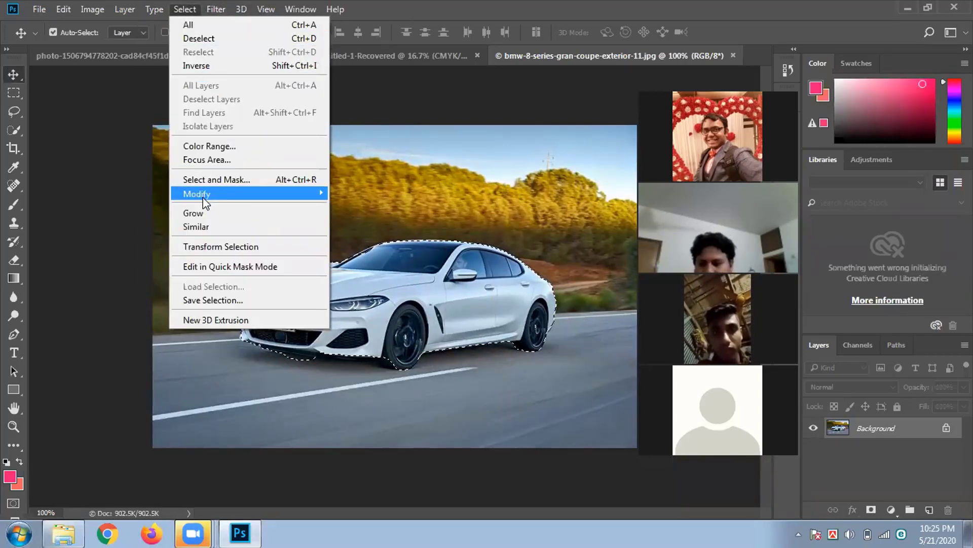
click(365, 251)
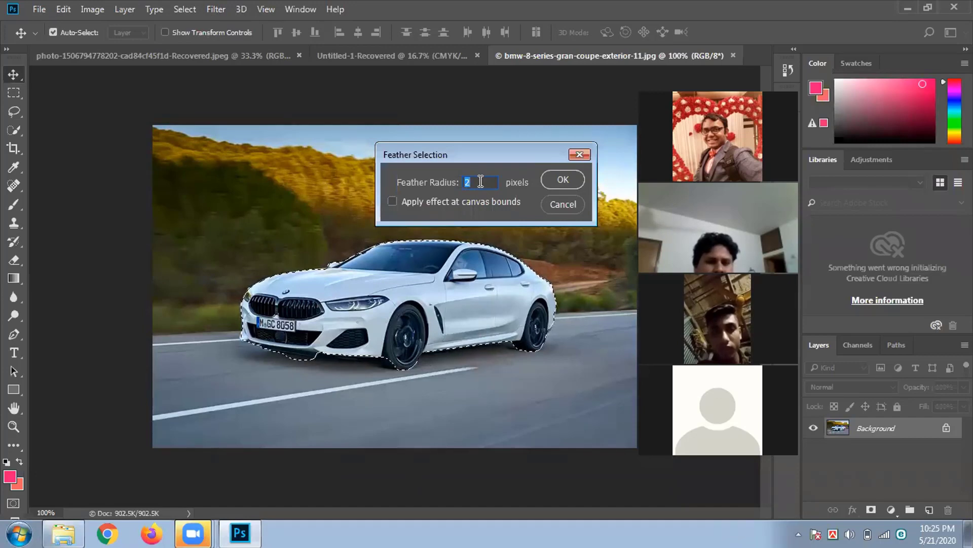
text(1)
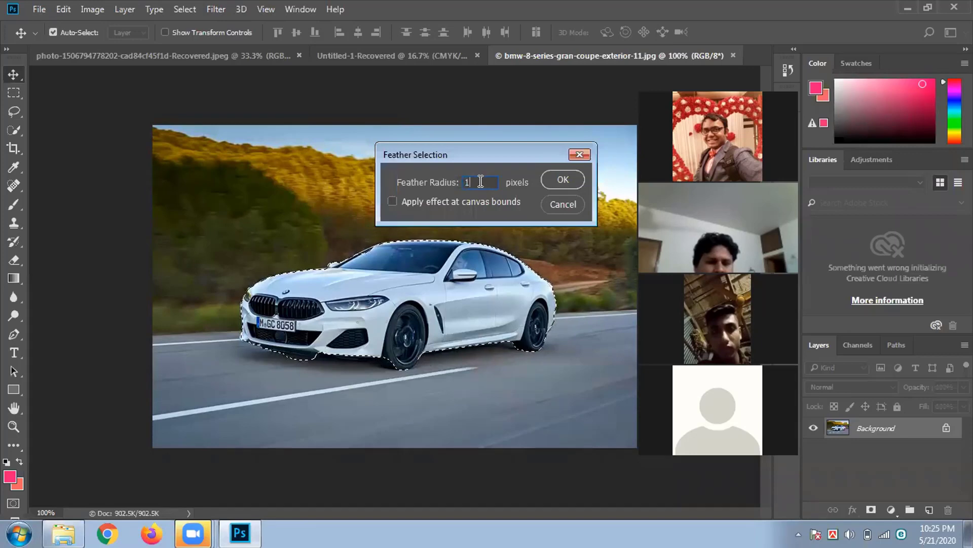
key(Return)
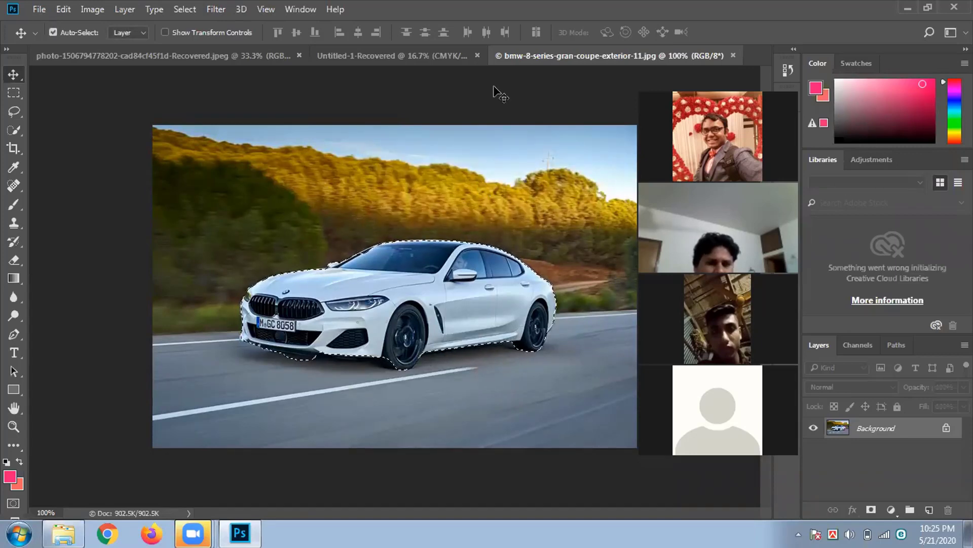
click(418, 57)
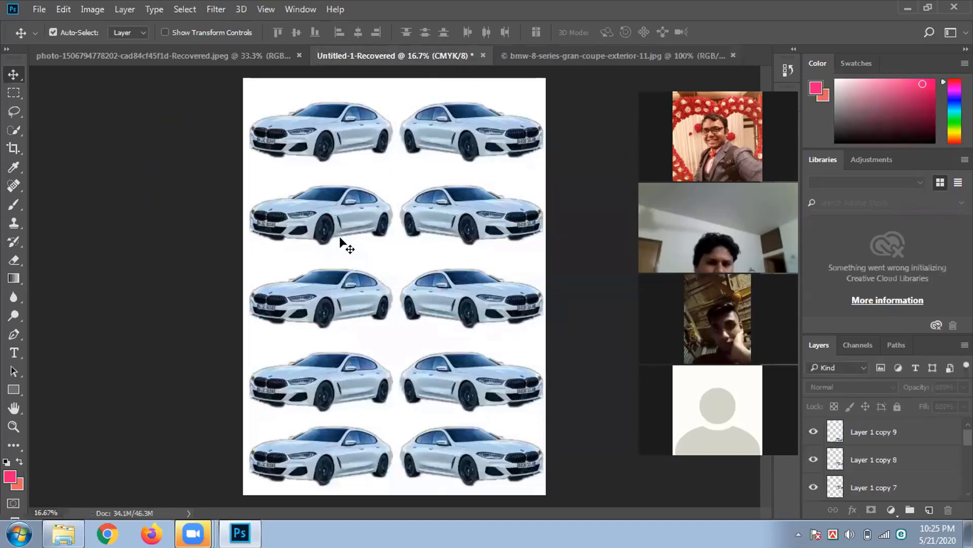
- Fill the car selection in bmw-8-series-gran-coupe-exterior-11.jpg with the coral background color, and undo the fill
click(588, 59)
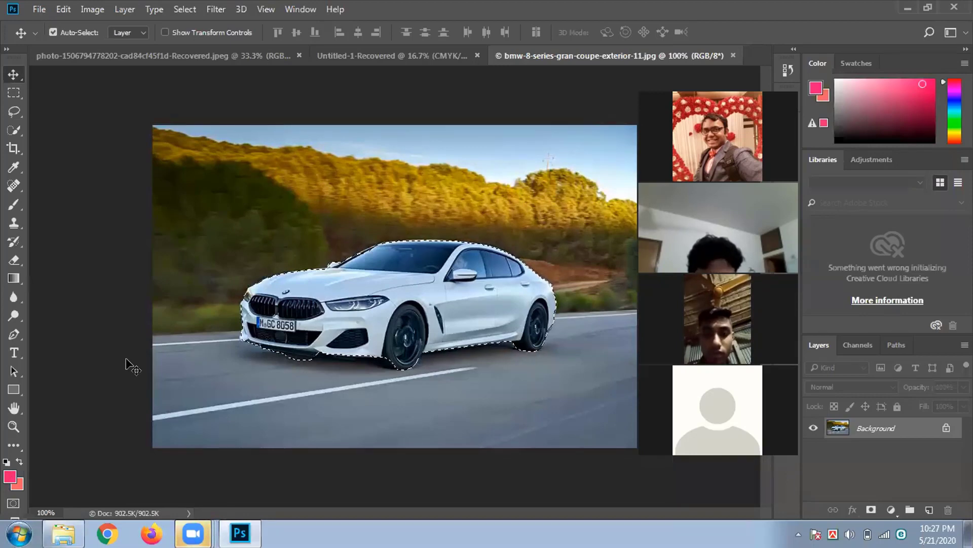
key(ctrl+d)
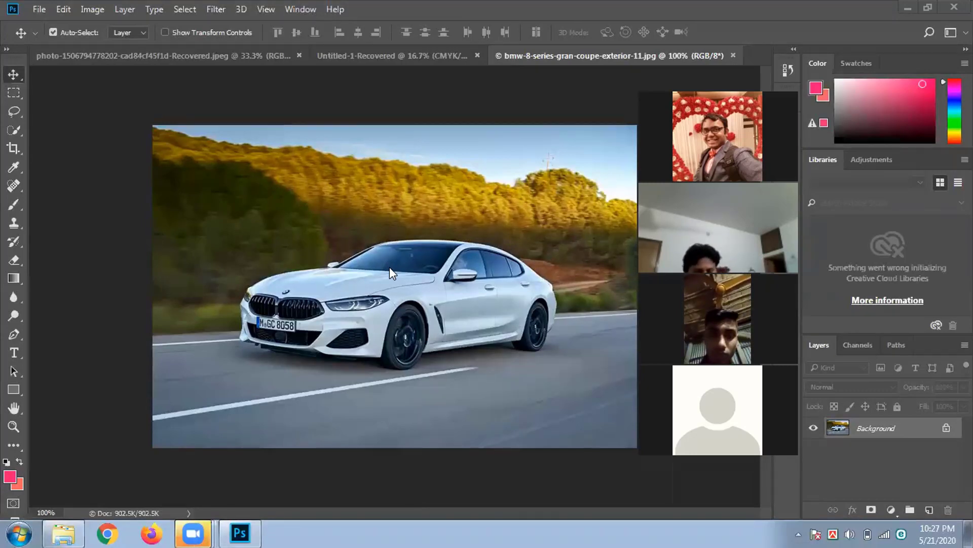
click(284, 261)
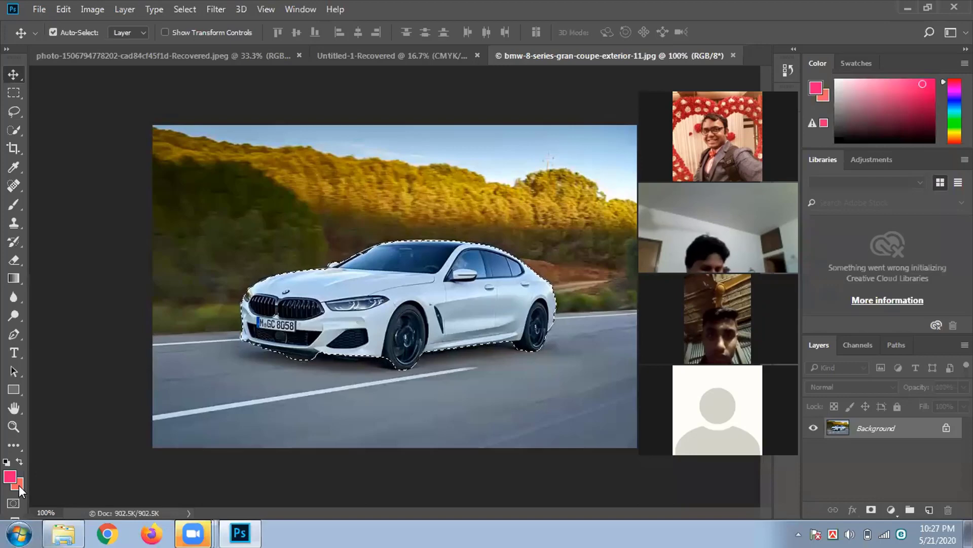
key(ctrl+BackSpace)
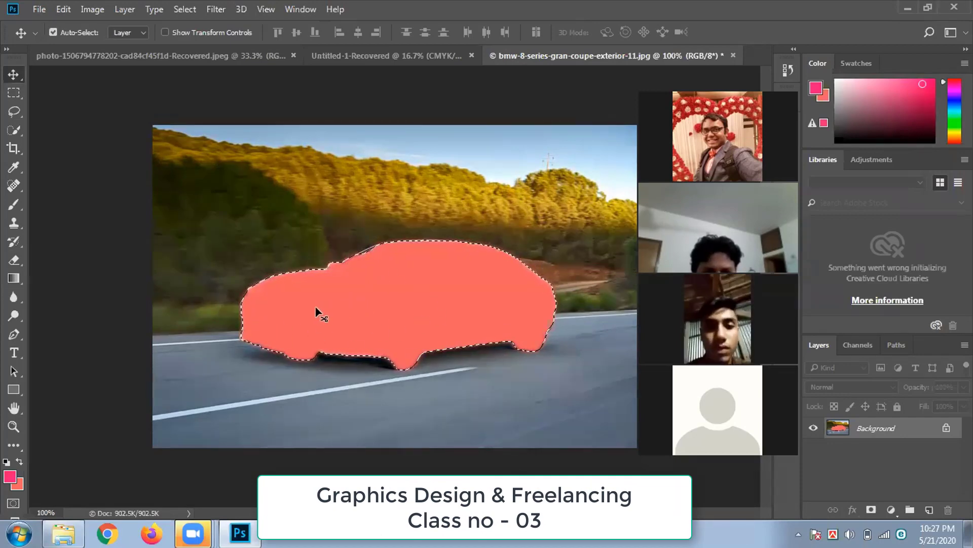
key(ctrl+z)
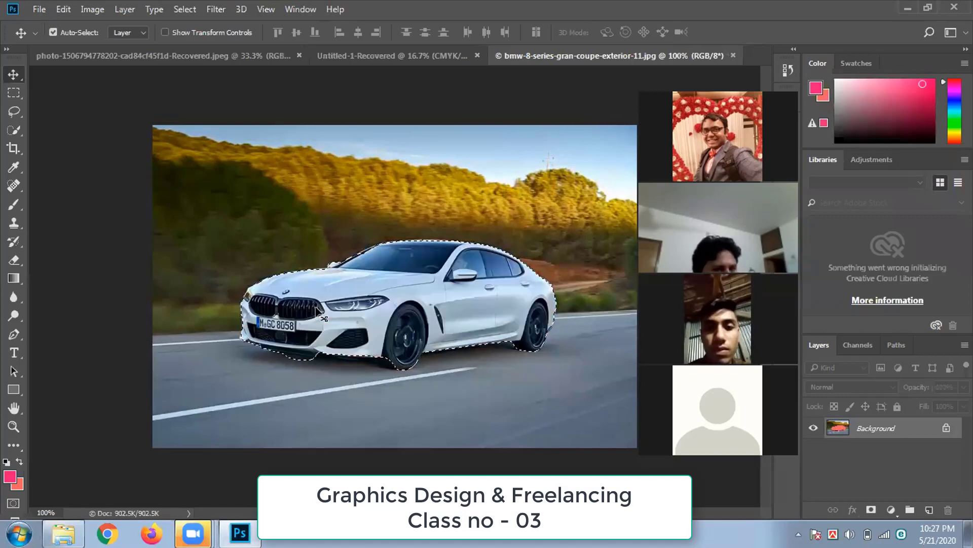
- Deselect the car, fill the entire image with the coral background color, and undo that fill
key(ctrl+d)
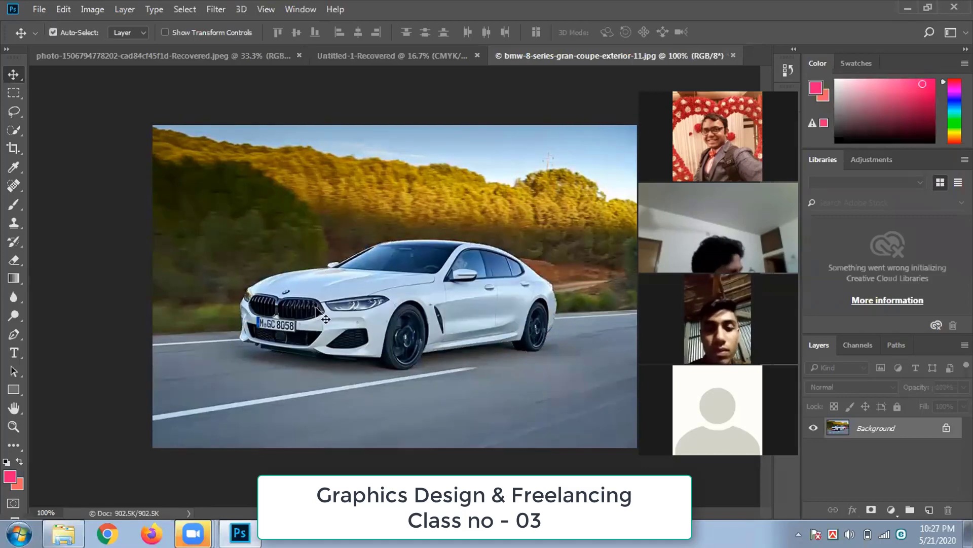
key(ctrl+BackSpace)
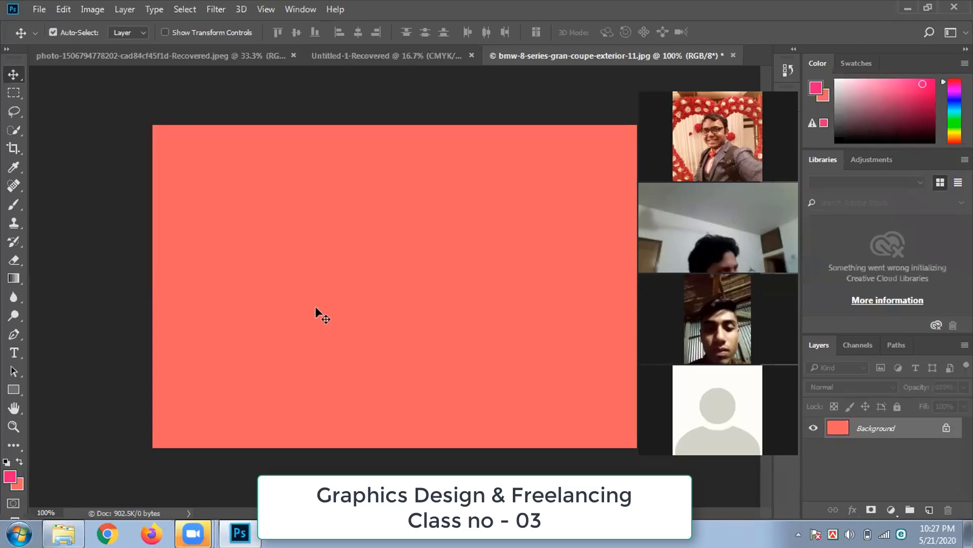
key(ctrl)
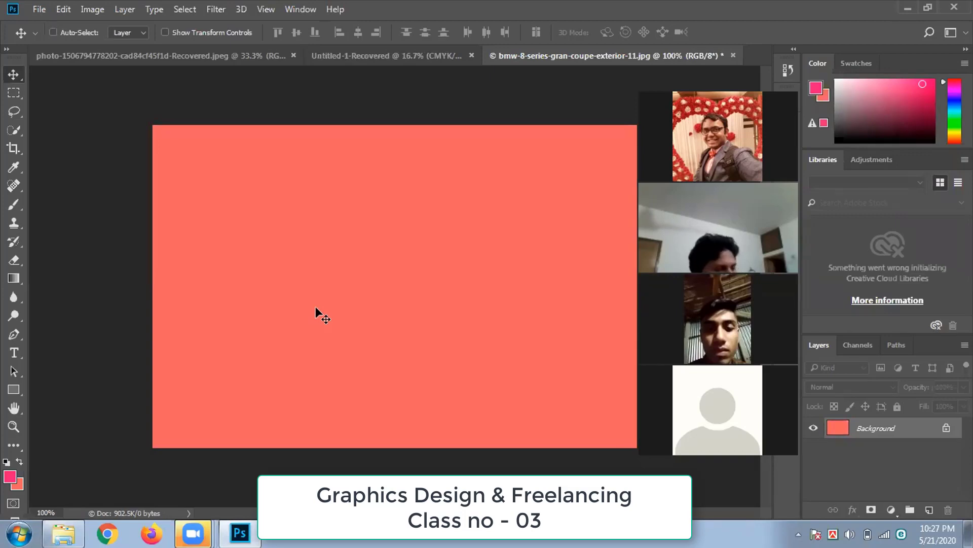
key(ctrl+z)
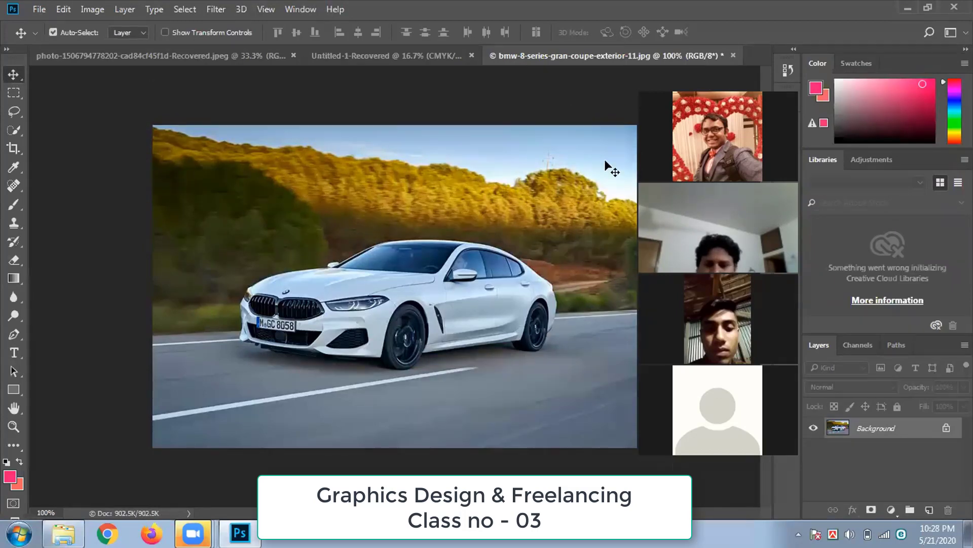
- Close the bmw-8-series-gran-coupe-exterior-11.jpg document without saving its changes
click(733, 55)
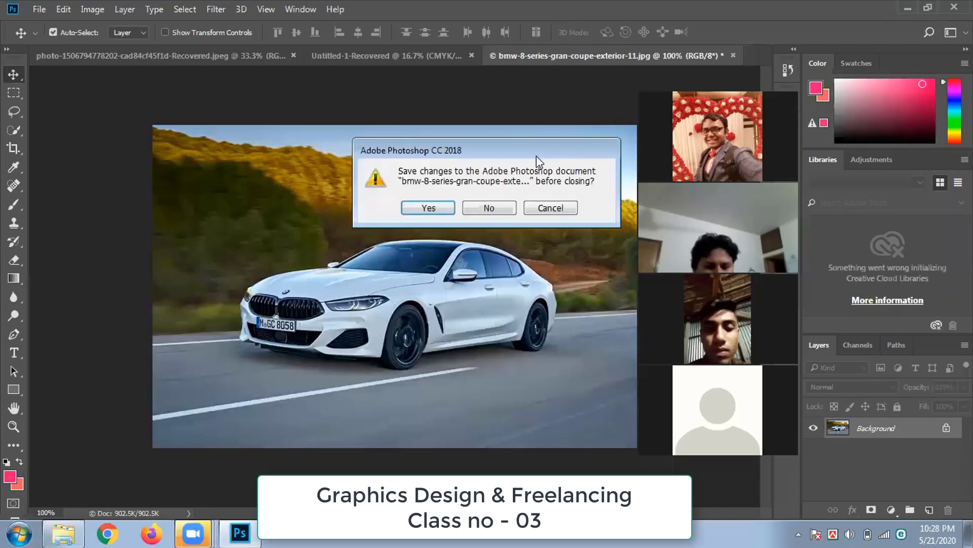
click(487, 209)
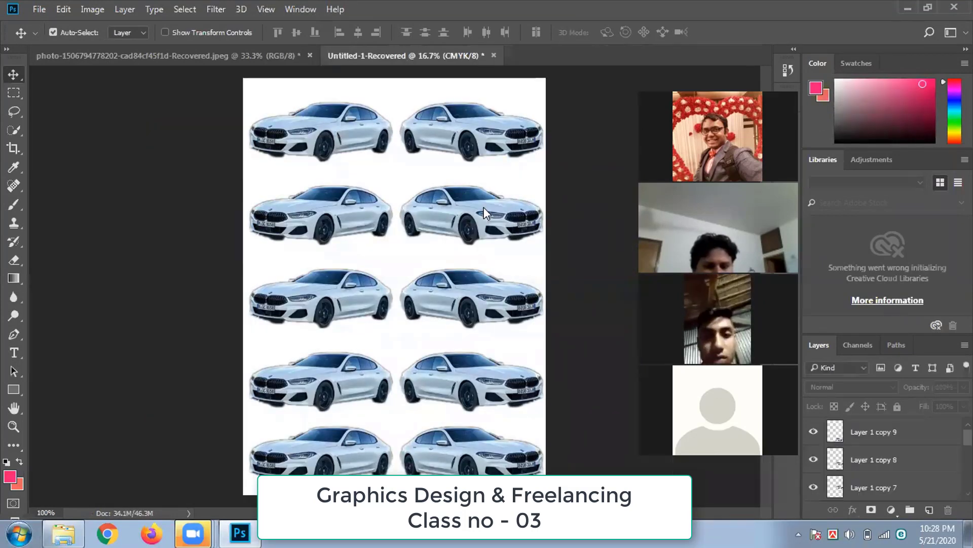
click(11, 115)
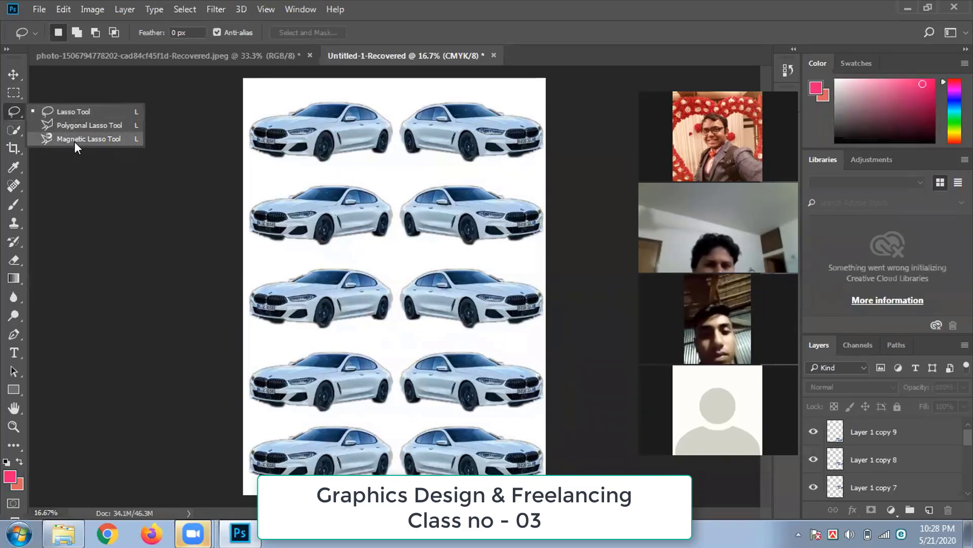
click(13, 130)
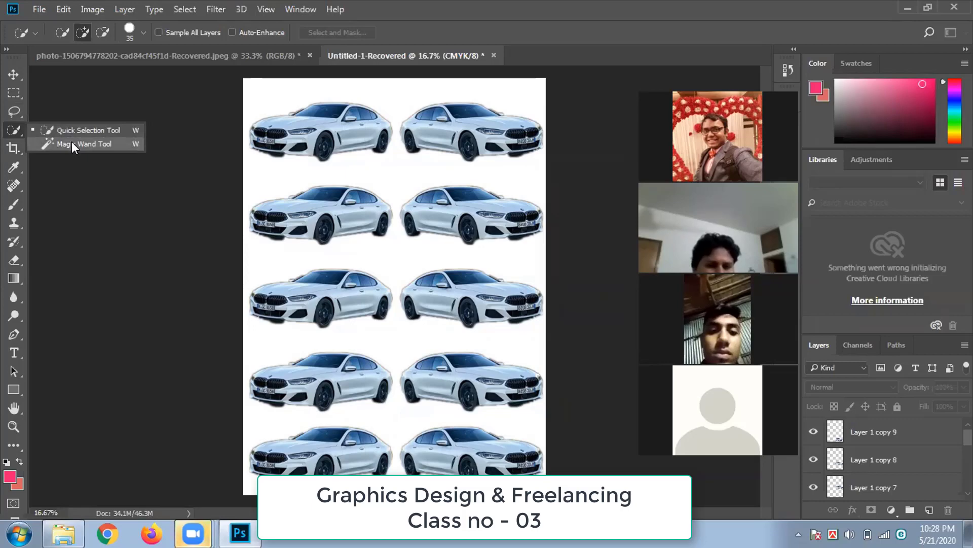
click(14, 76)
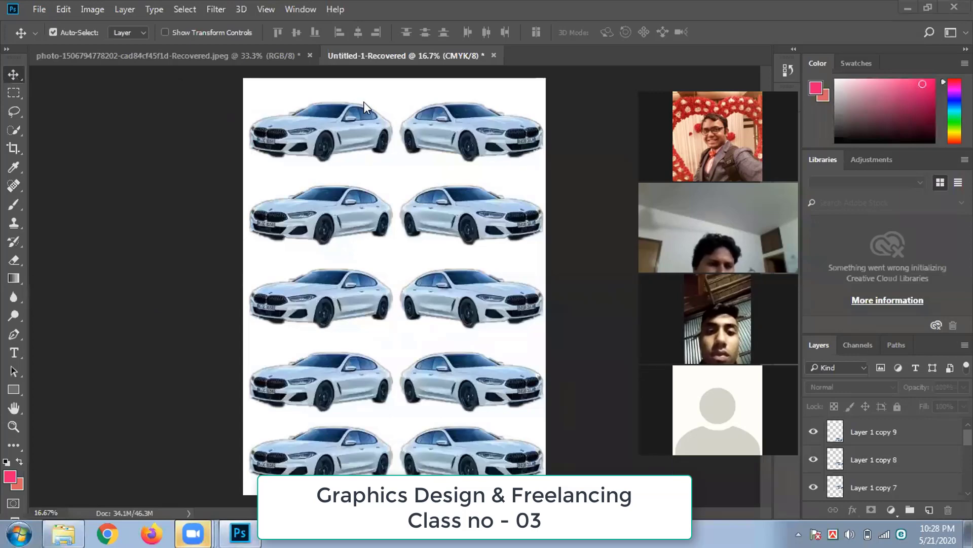
- Close the portrait photo document and create a new 8.5 x 11.69 in CMYK document at 300 ppi with white background contents
click(246, 55)
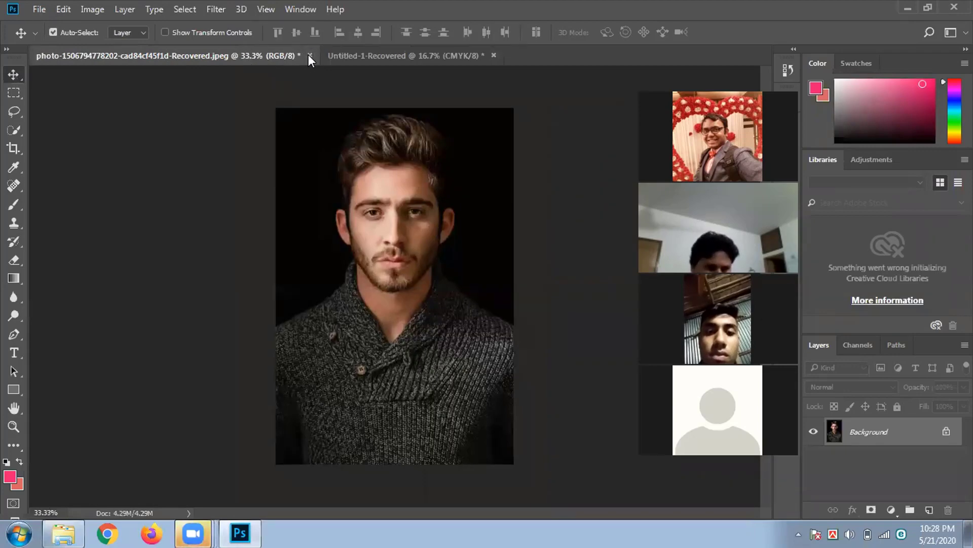
click(309, 54)
key(ctrl+n)
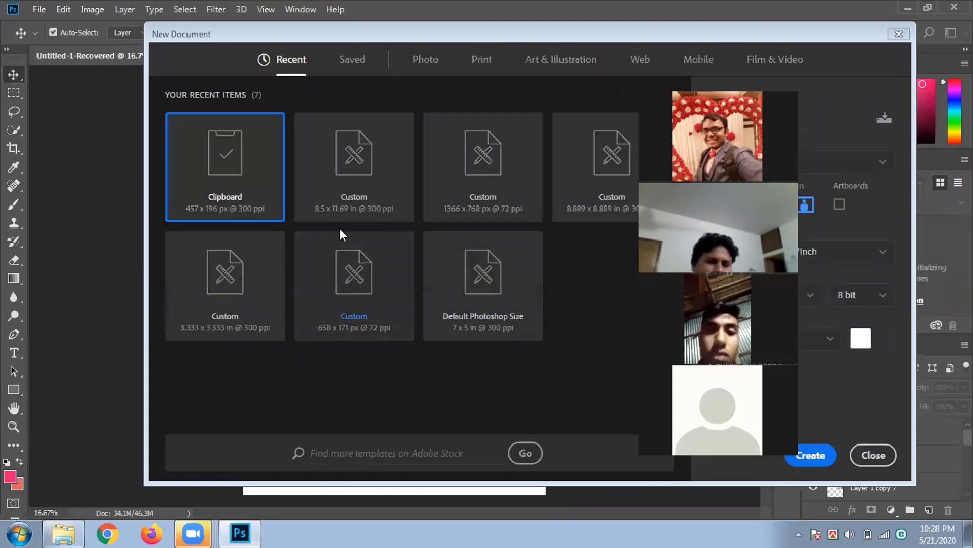
click(404, 178)
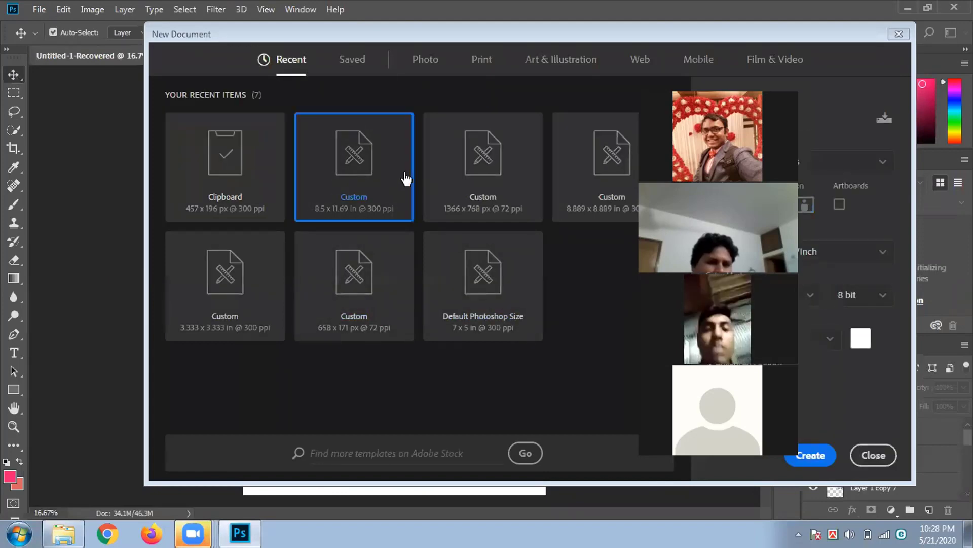
click(806, 32)
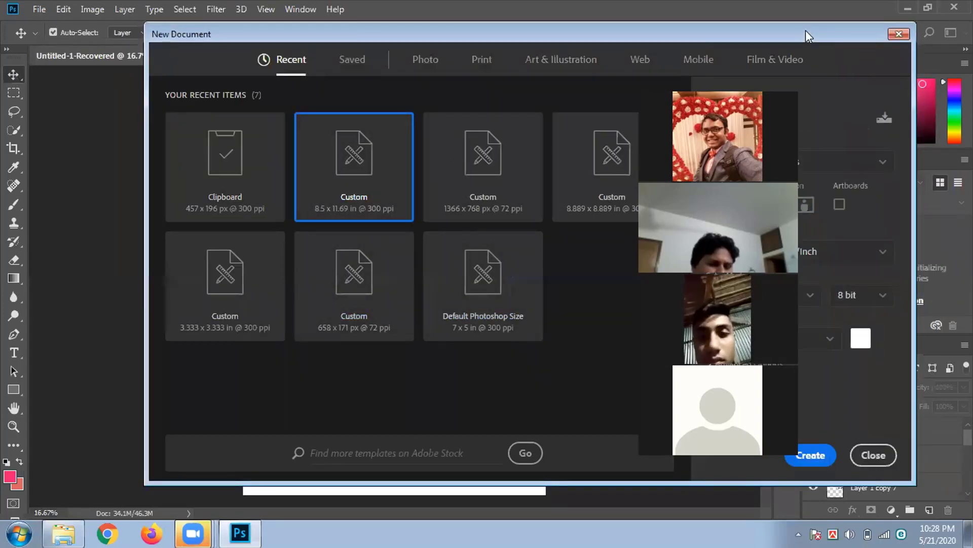
drag(806, 30, 653, 62)
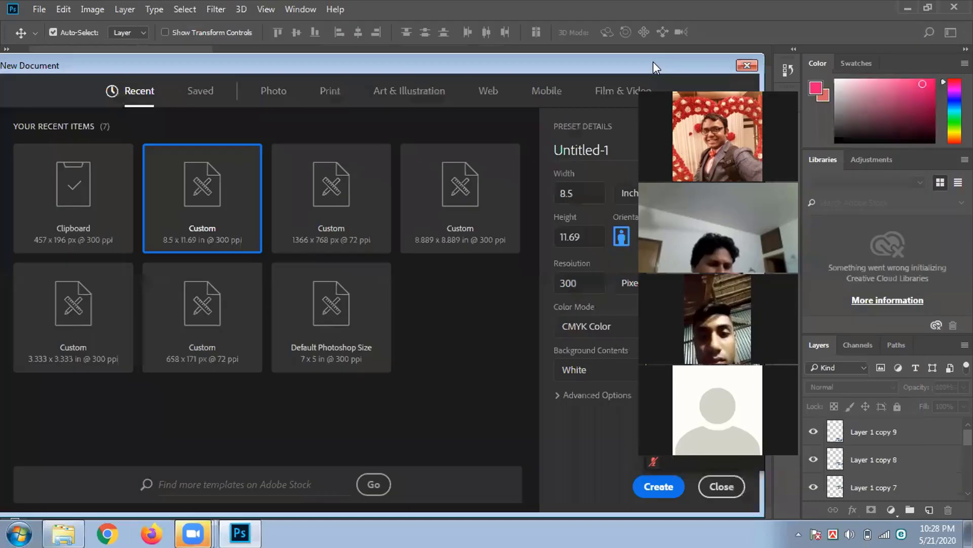
click(660, 487)
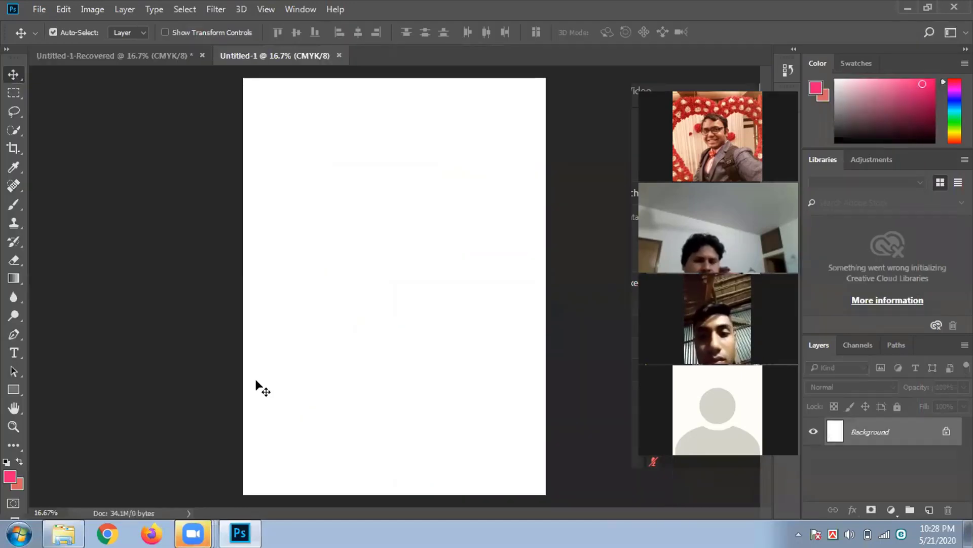
- Set the background color's cyan, magenta and yellow values to 0%
key(ctrl+plus)
key(ctrl+minus)
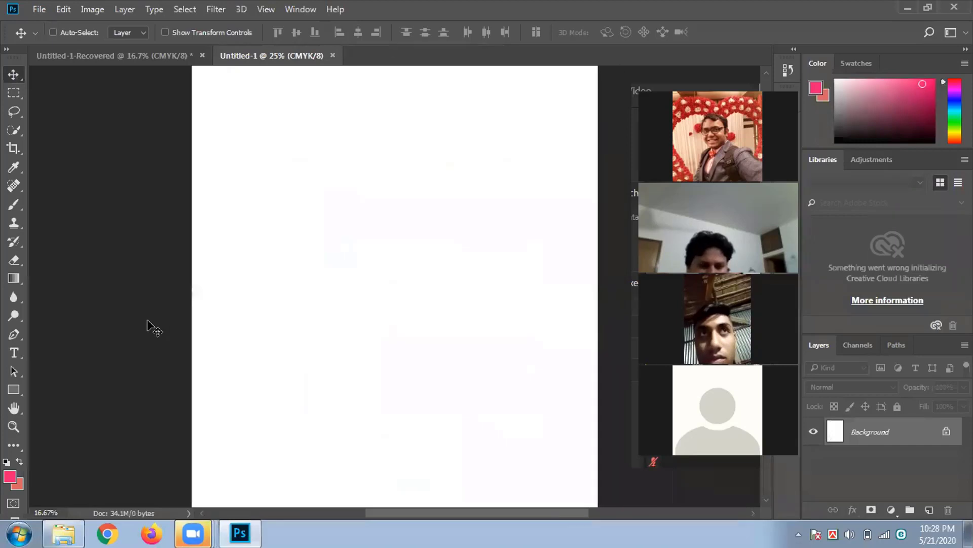
click(18, 484)
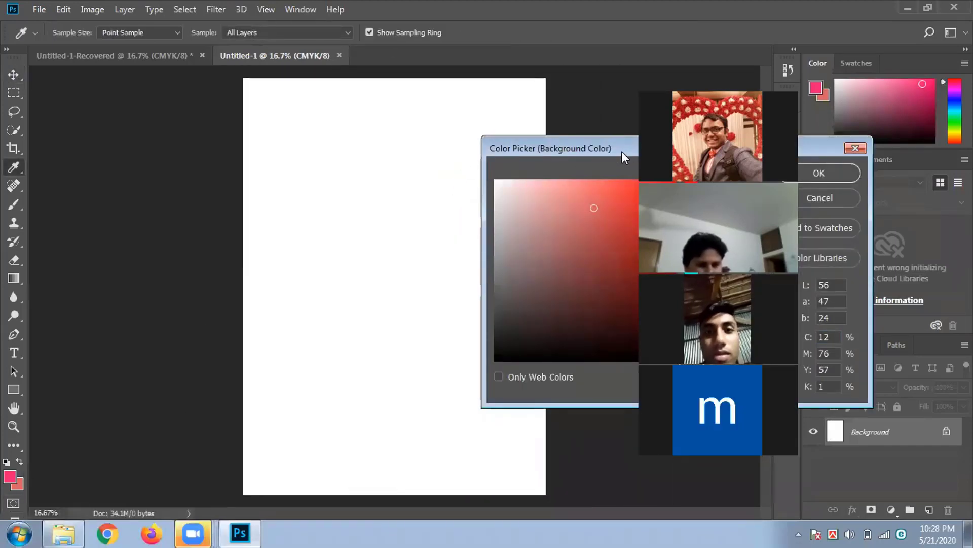
key(Tab)
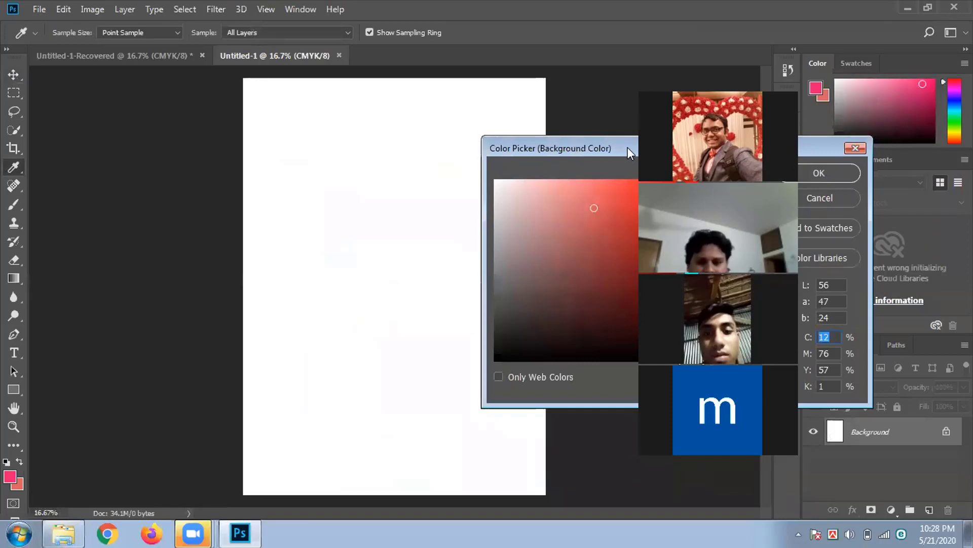
drag(627, 147, 294, 141)
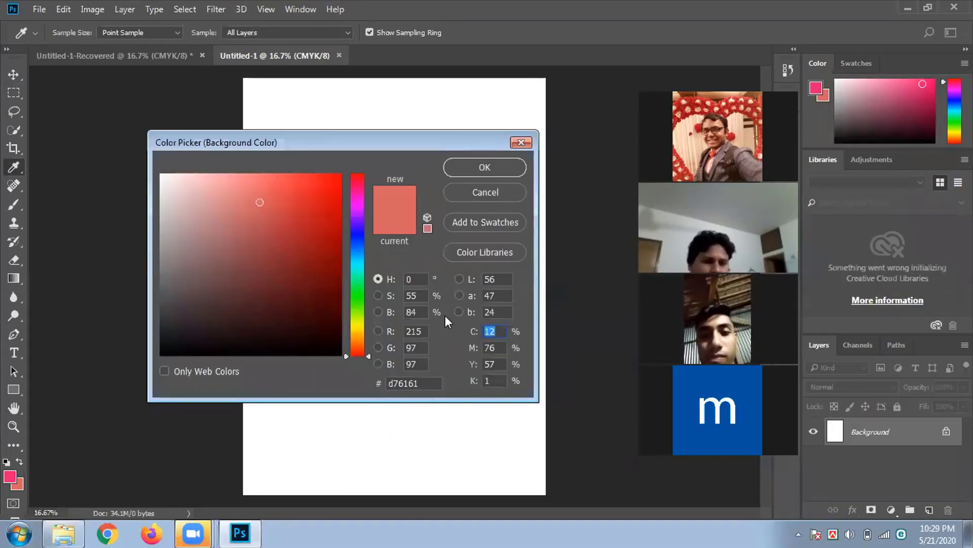
text(0)
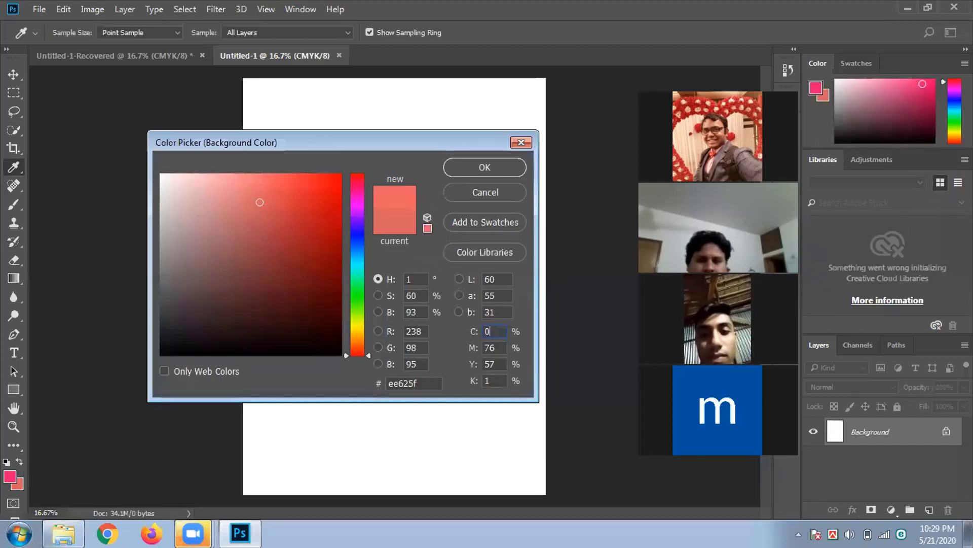
key(Tab)
text(0)
key(Tab)
text(0)
key(Tab)
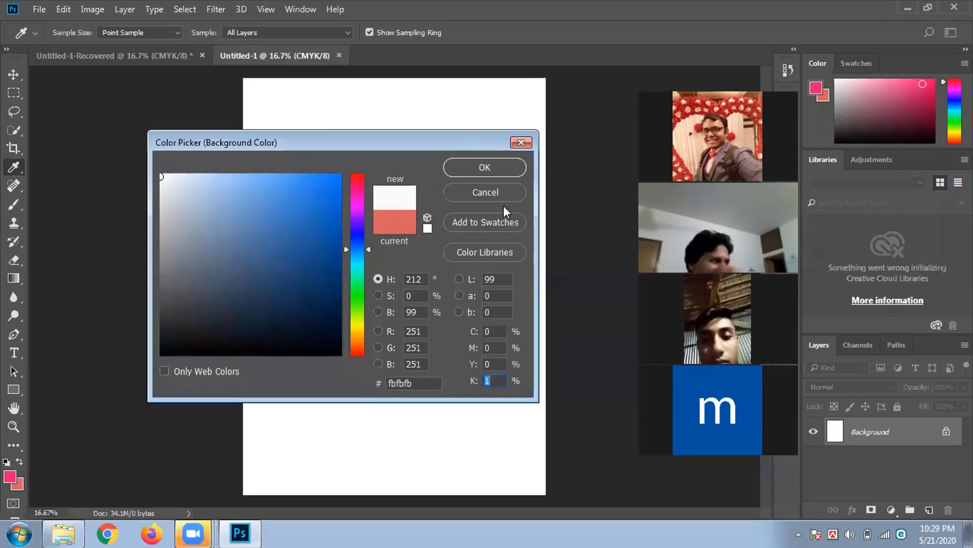
click(485, 175)
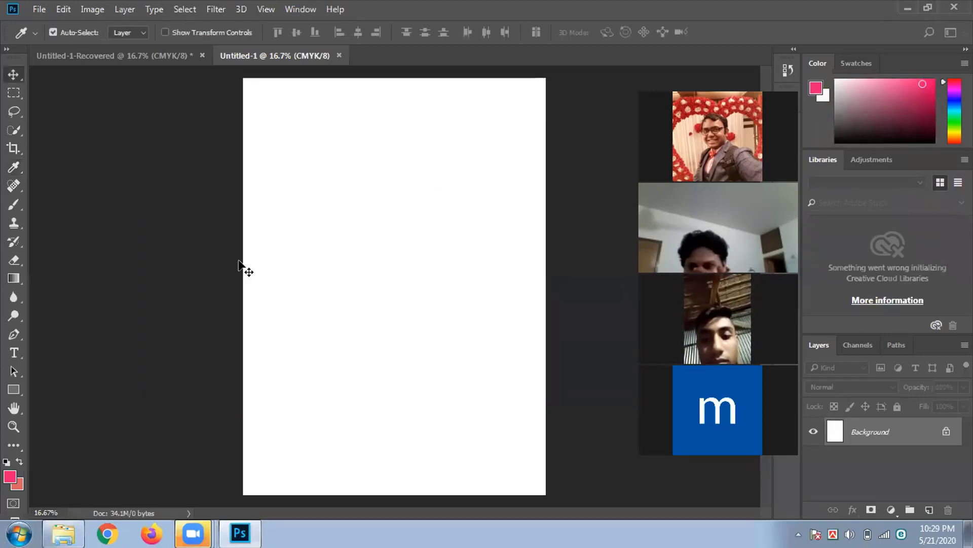
- Change the background color to black through its K value and fill the Background layer with it
click(17, 485)
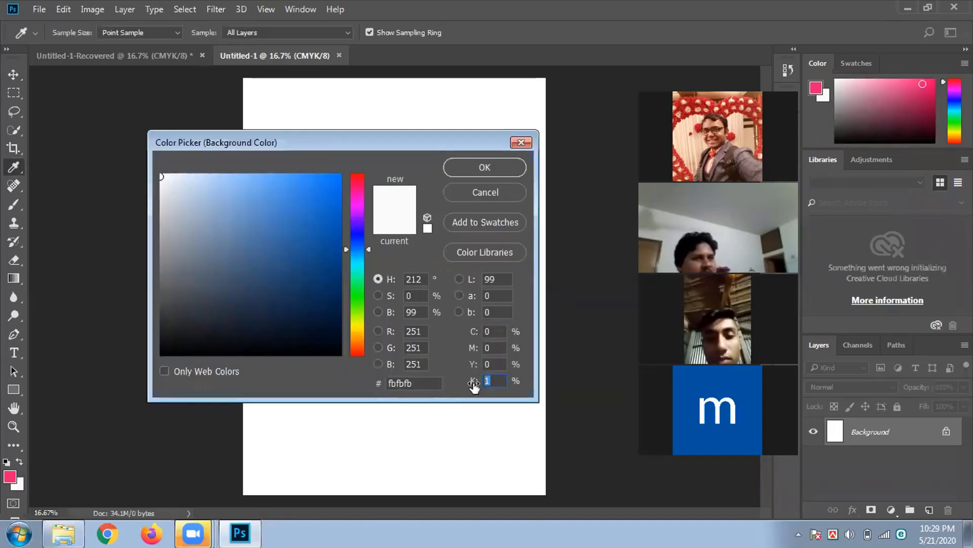
text(00)
key(Return)
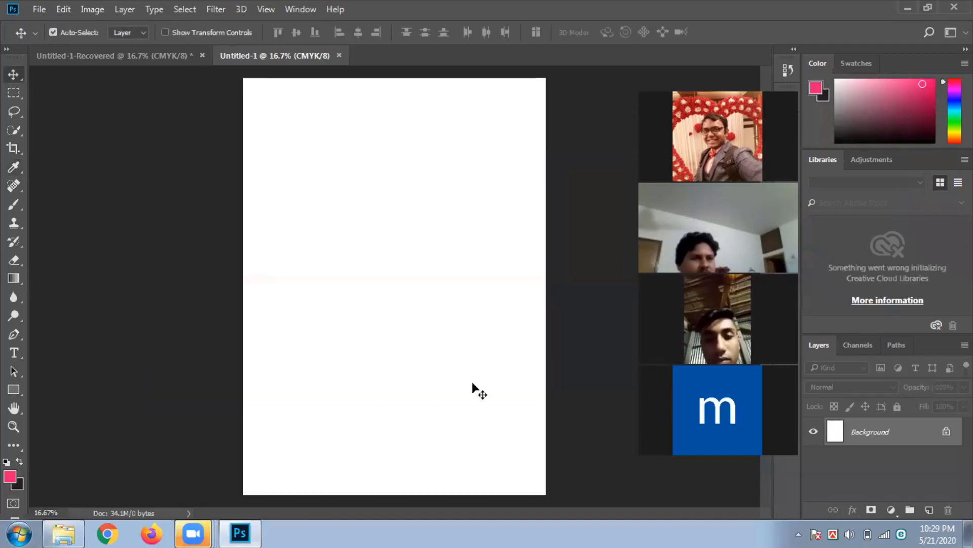
key(ctrl+BackSpace)
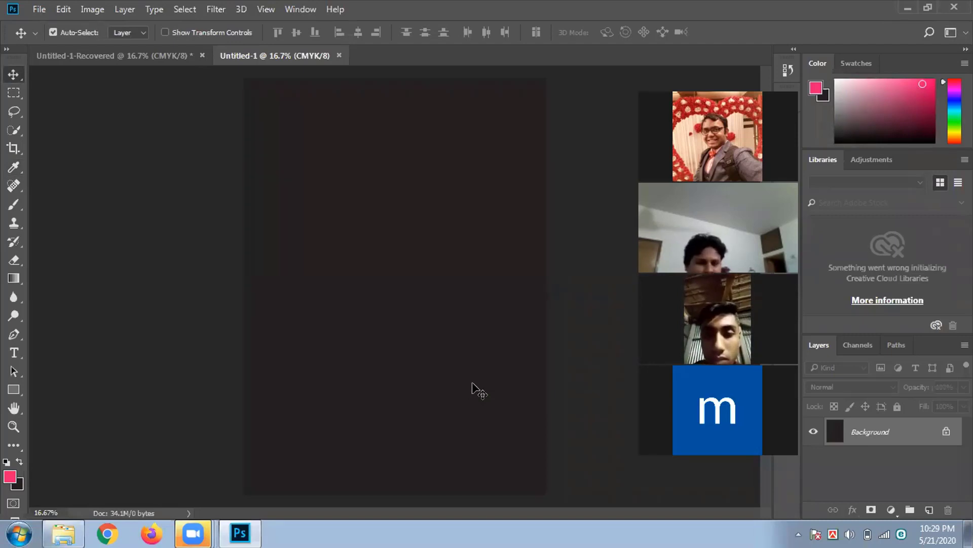
- Add the horizontal text "Programing Point" in pink 30 pt Times New Roman on the black page
key(ctrl+plus)
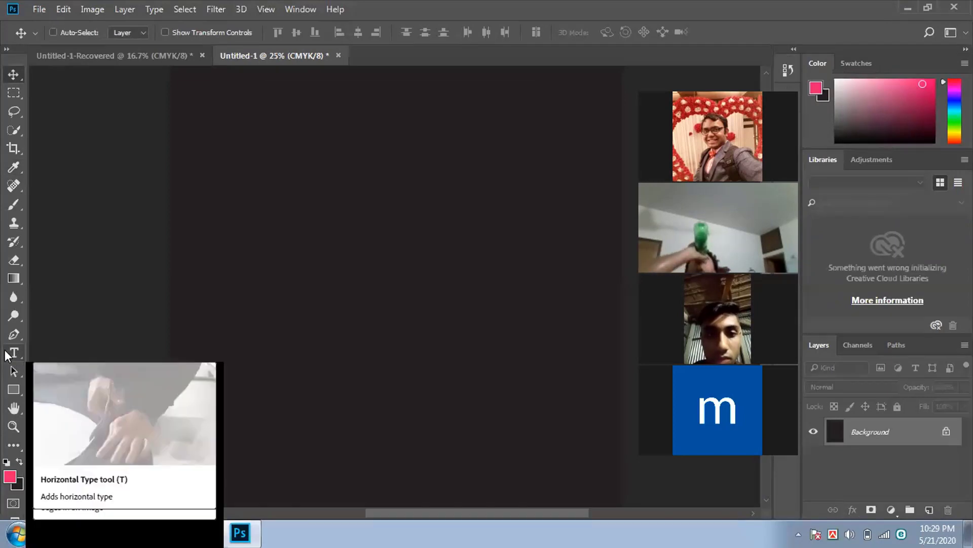
click(6, 352)
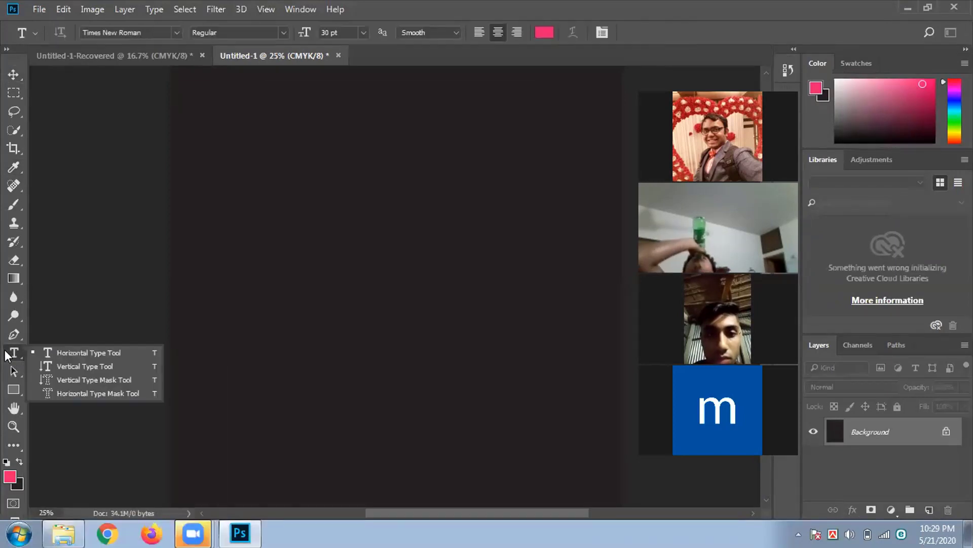
click(93, 353)
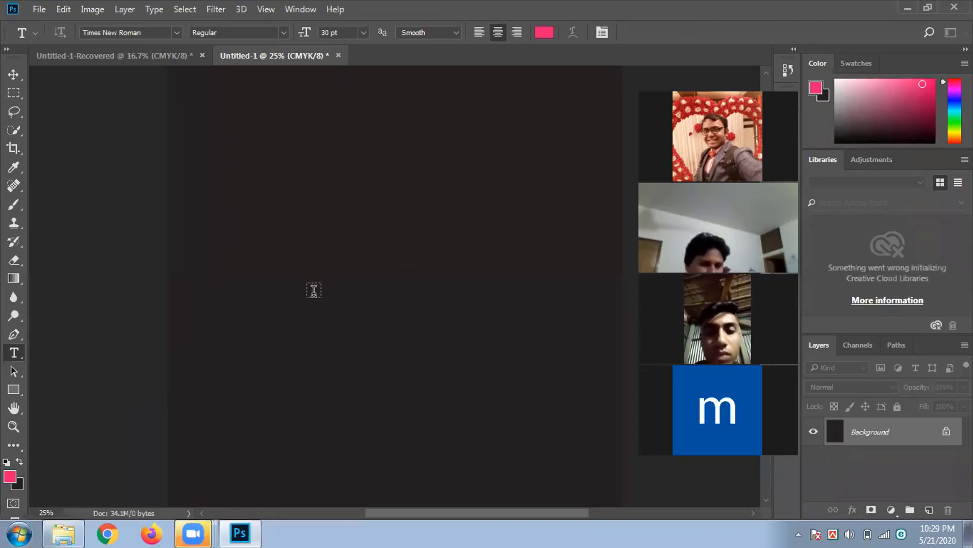
click(313, 288)
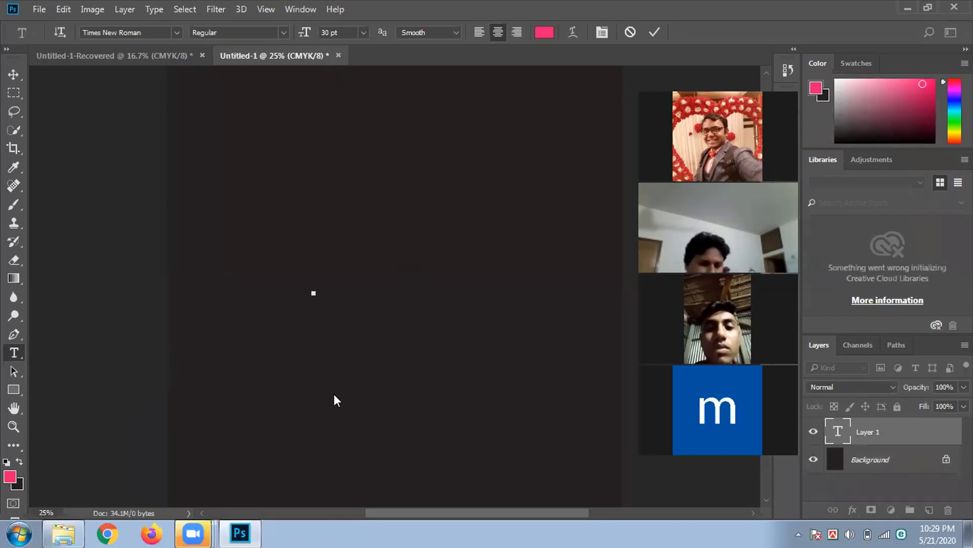
text(Pro)
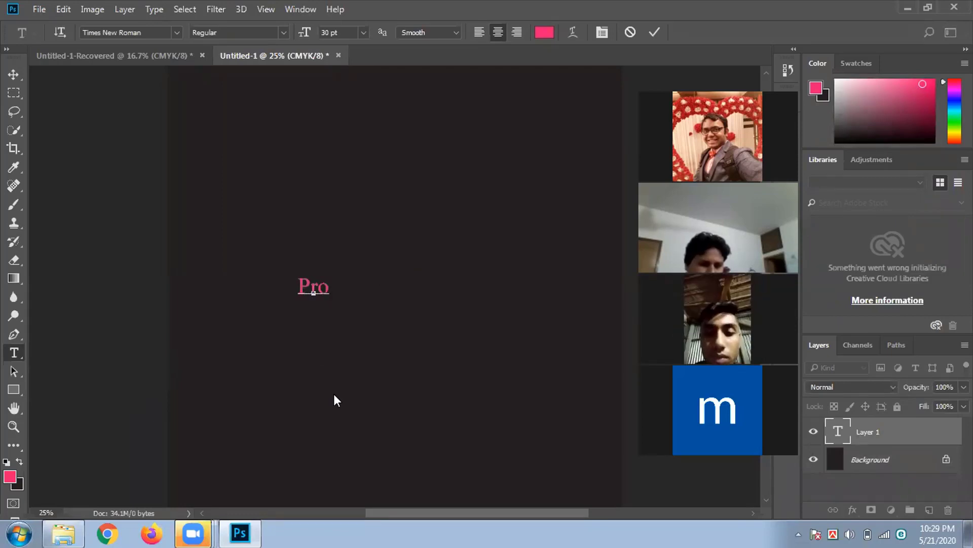
text(gramin)
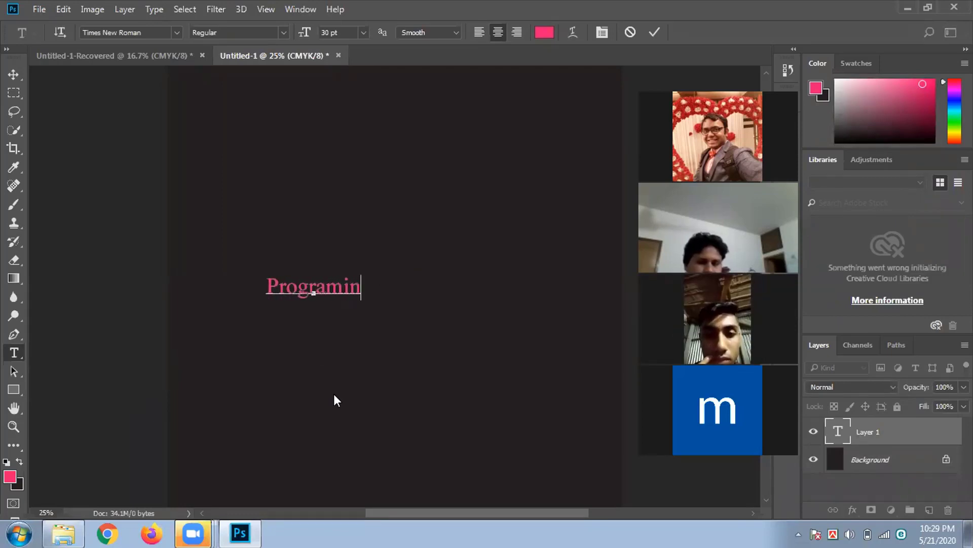
text(g Po)
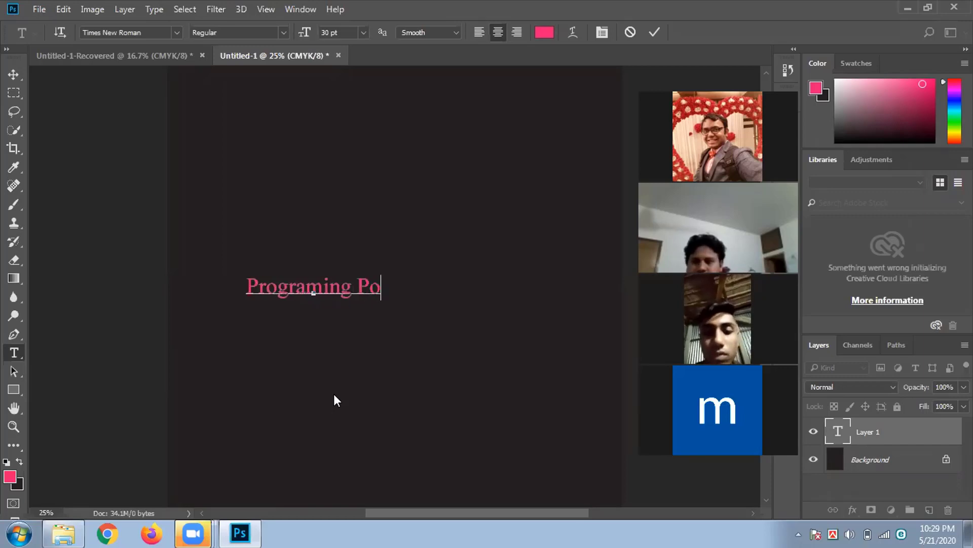
text(int)
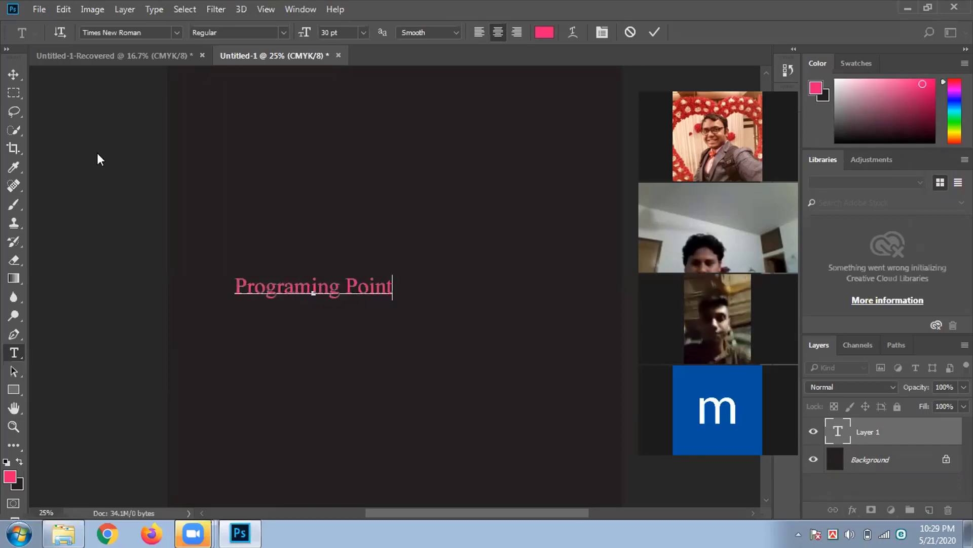
click(11, 71)
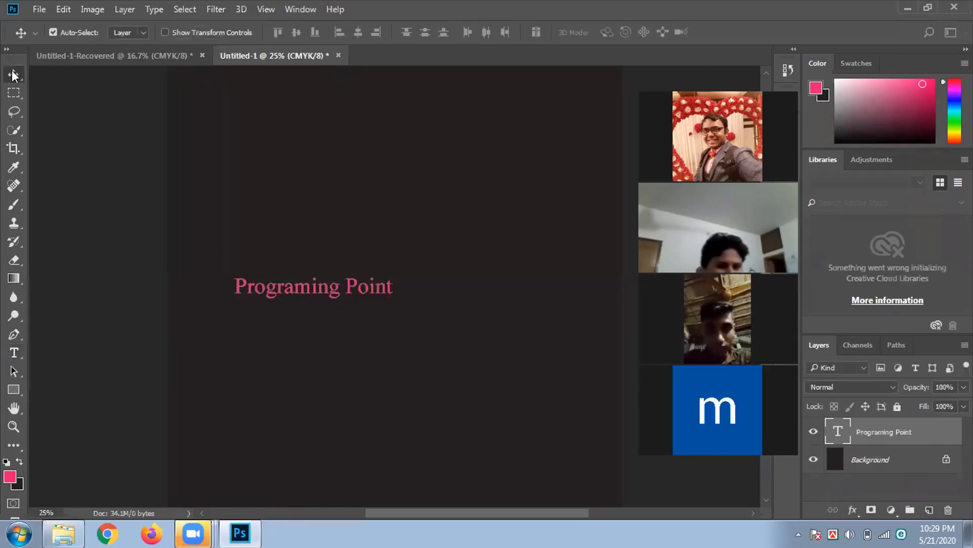
- Change the text color of "Programing Point" to dark maroon 541e35
click(14, 352)
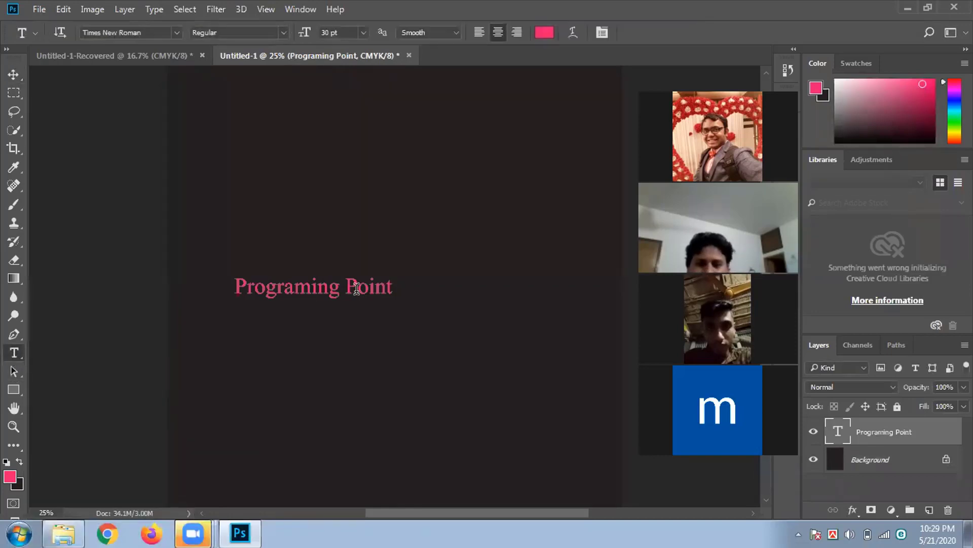
click(548, 34)
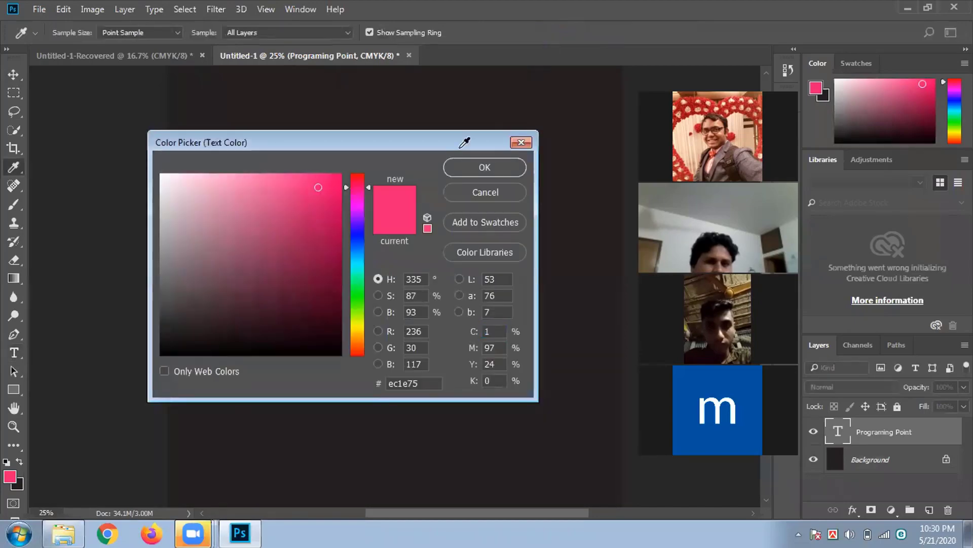
click(277, 295)
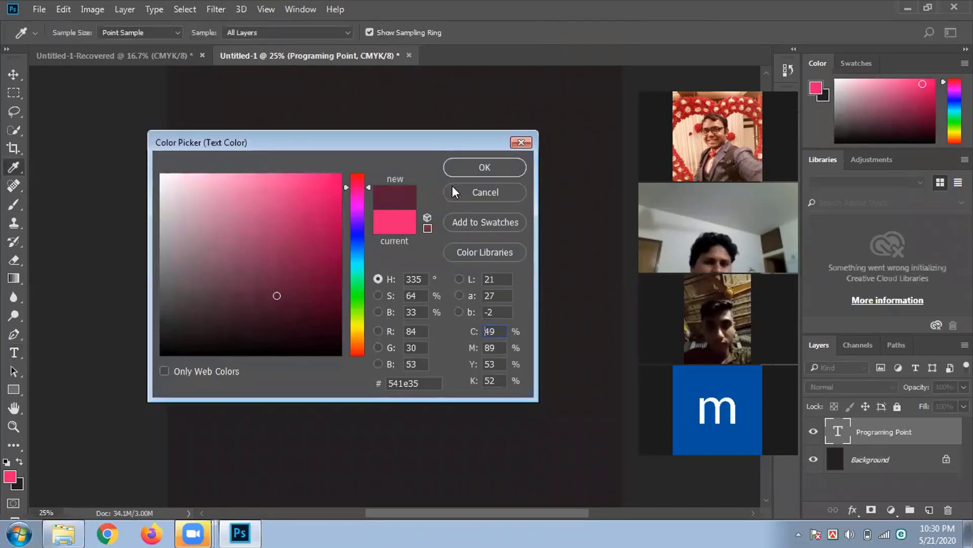
click(483, 167)
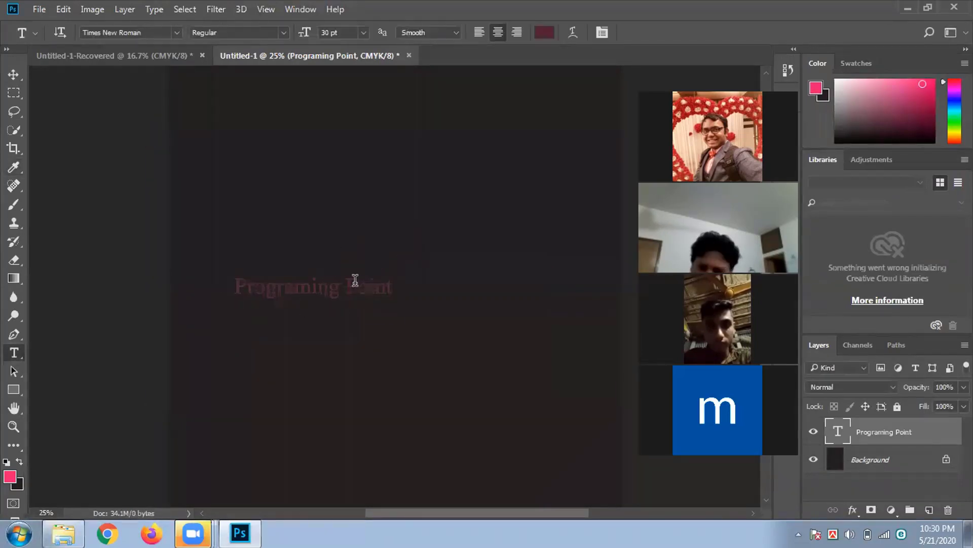
- Set the text color to bright pink f6086c and choose Smooth anti-aliasing
click(544, 32)
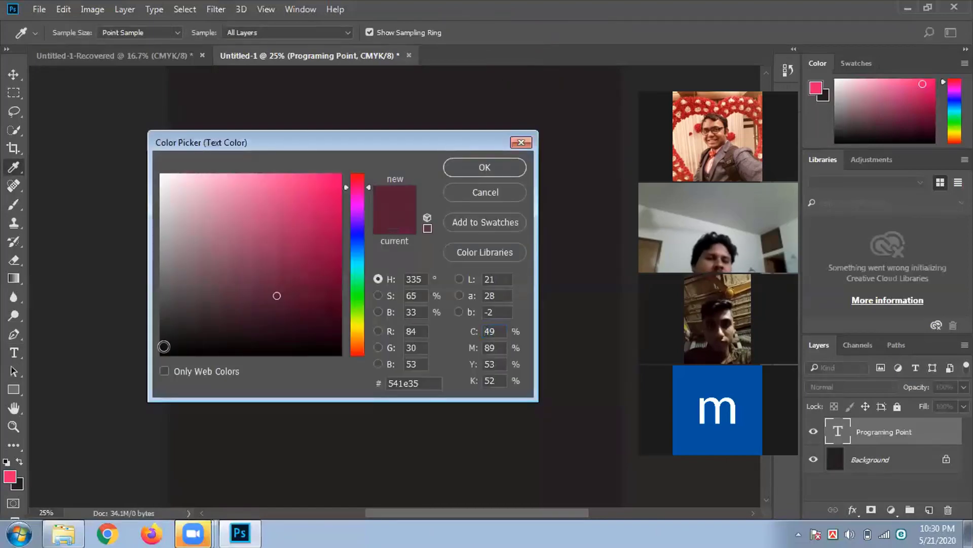
click(337, 180)
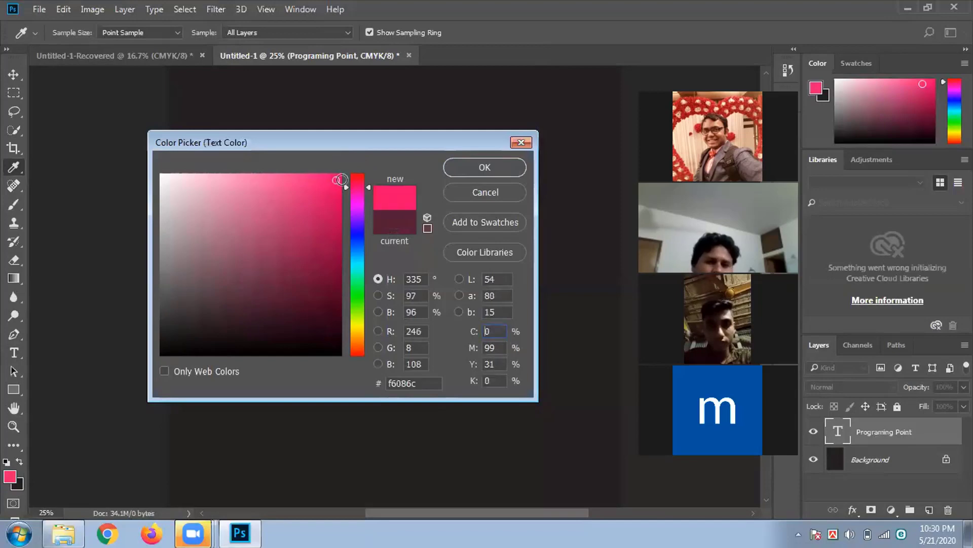
click(478, 172)
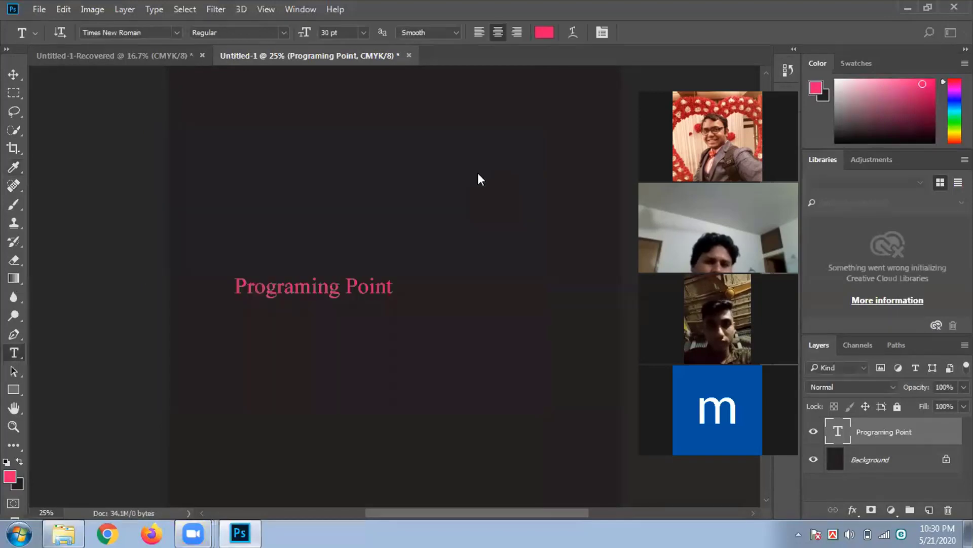
click(454, 32)
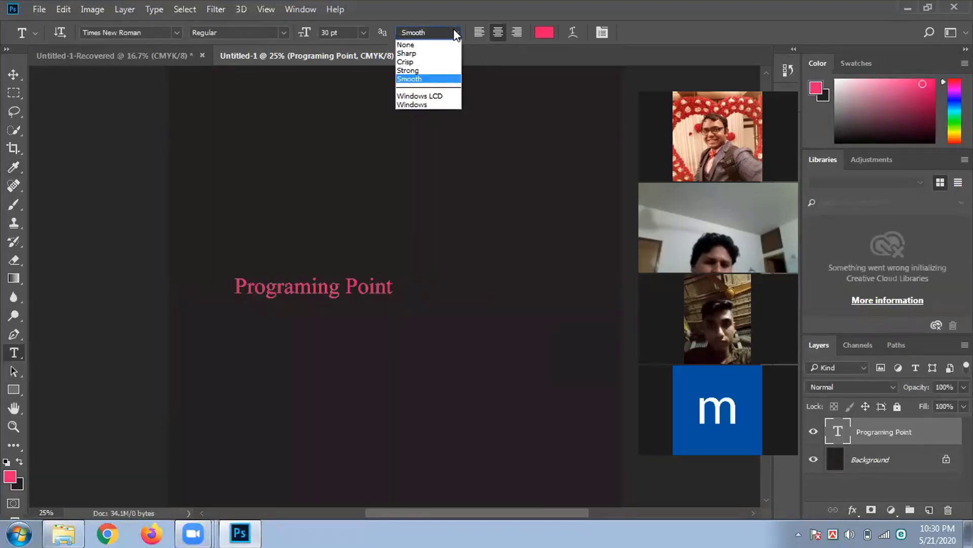
click(418, 80)
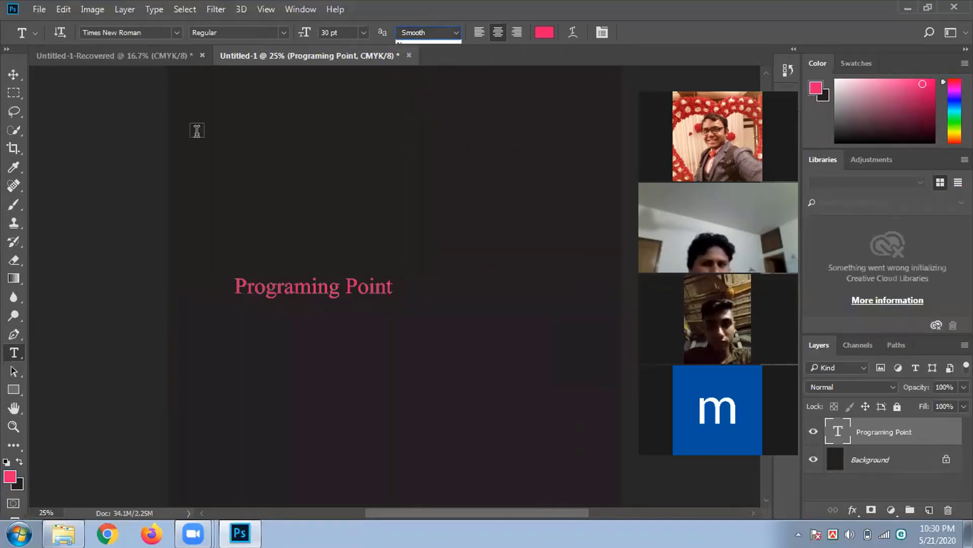
- Enlarge the "Programing Point" text to 60 pt and move it so it fits centrally across the page
click(363, 32)
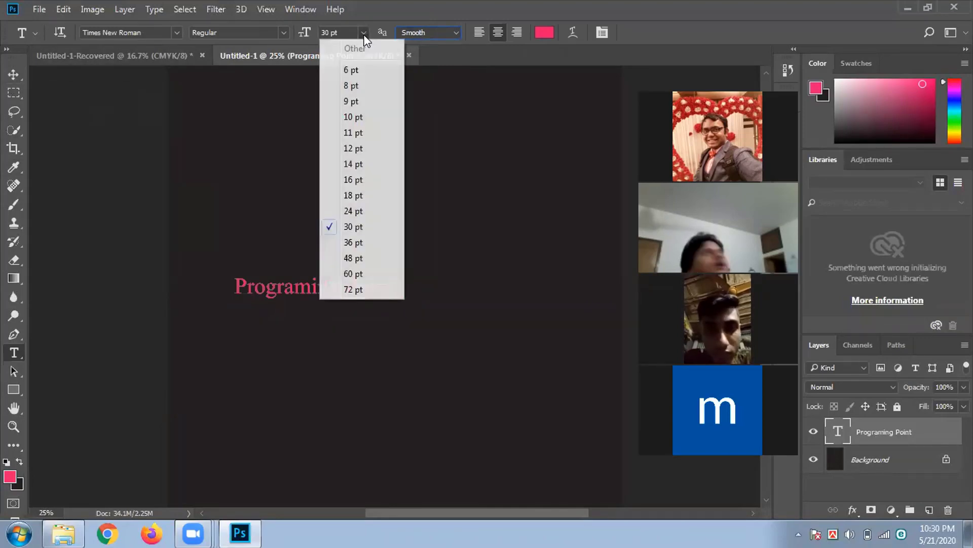
click(351, 274)
click(349, 270)
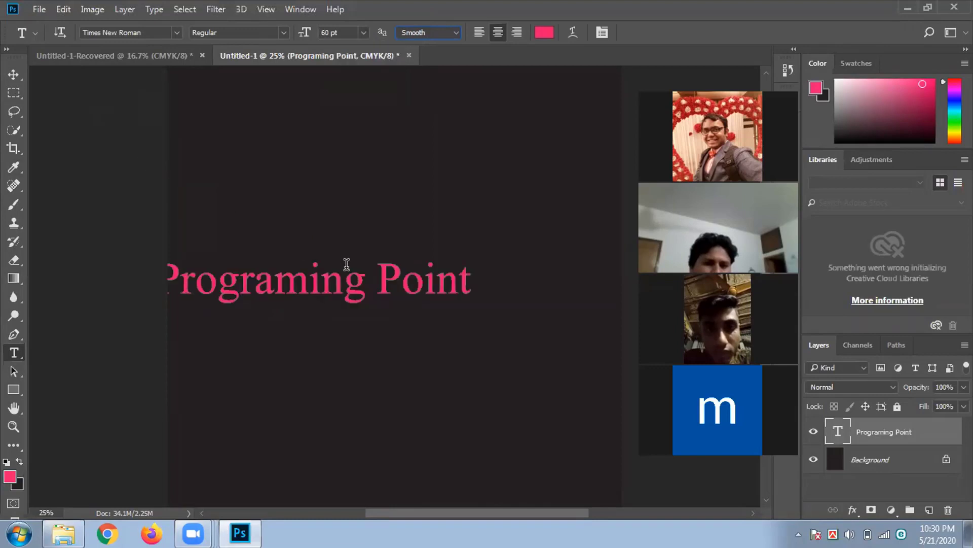
click(13, 74)
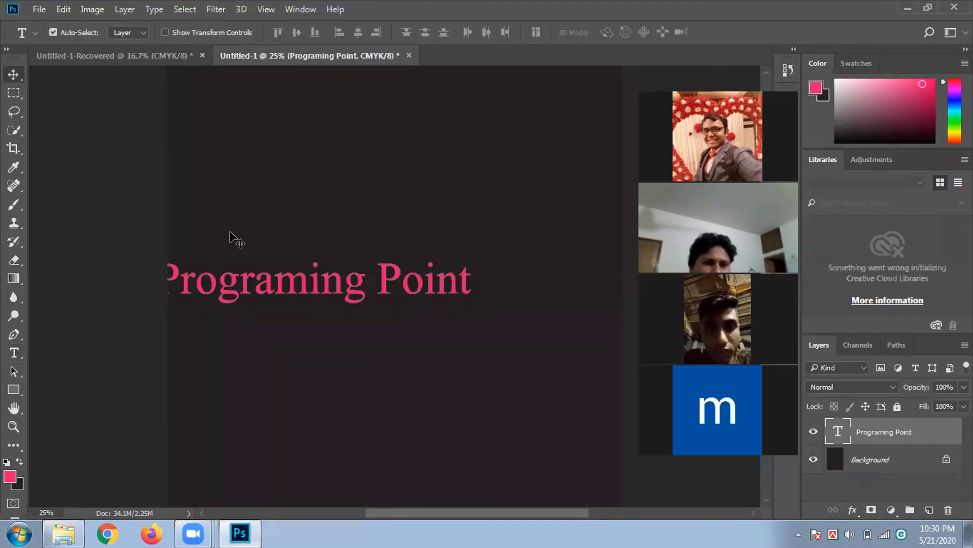
drag(304, 290, 395, 307)
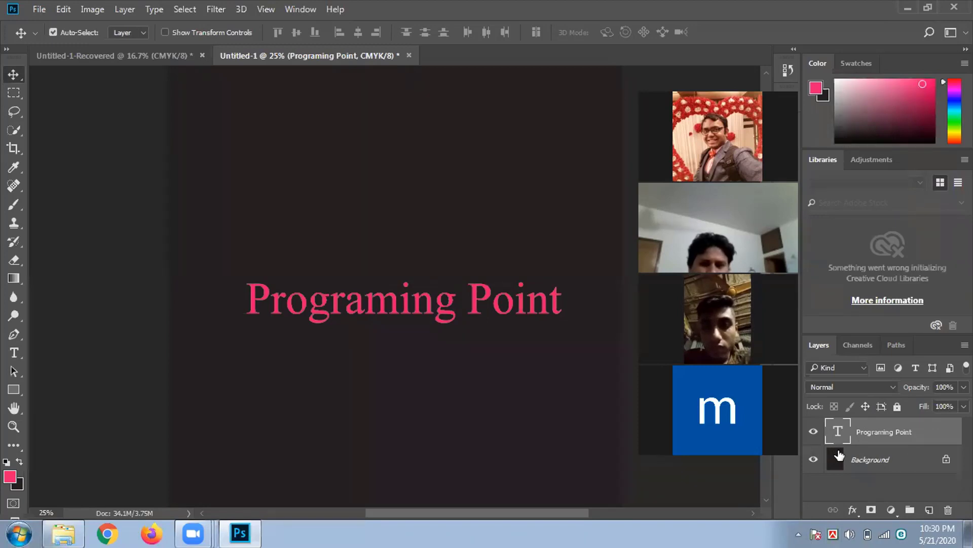
- Open the blending options of the Programing Point layer and move the Layer Style dialog aside to uncover part of the text
click(852, 508)
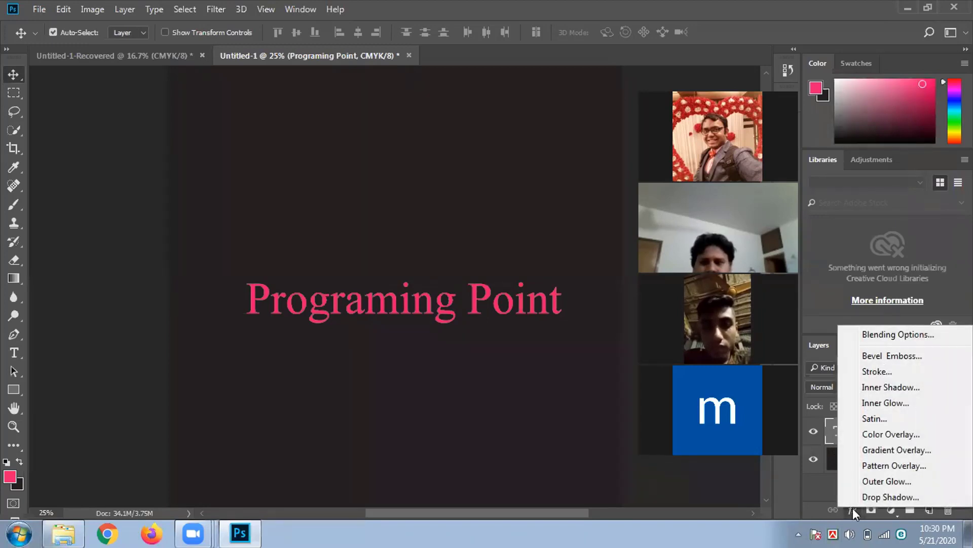
click(870, 334)
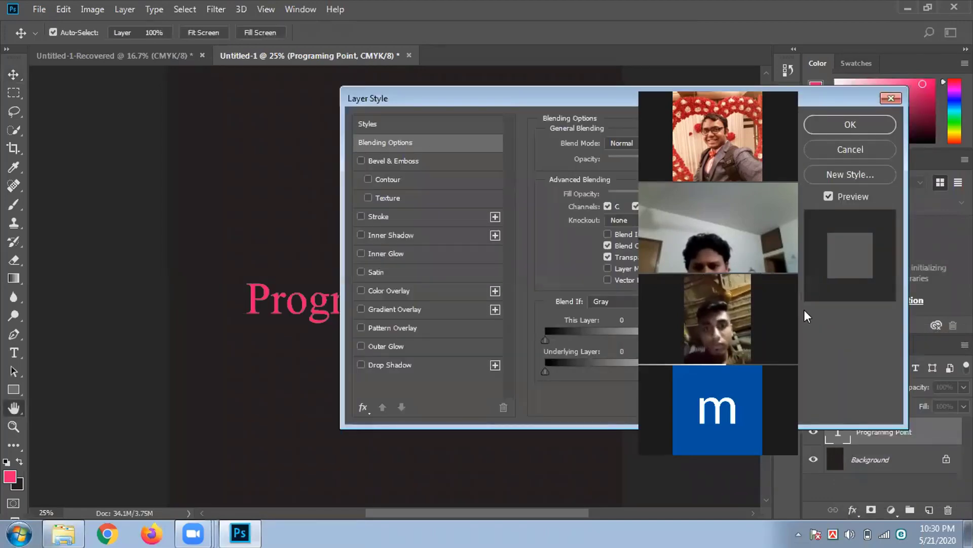
drag(581, 94, 586, 96)
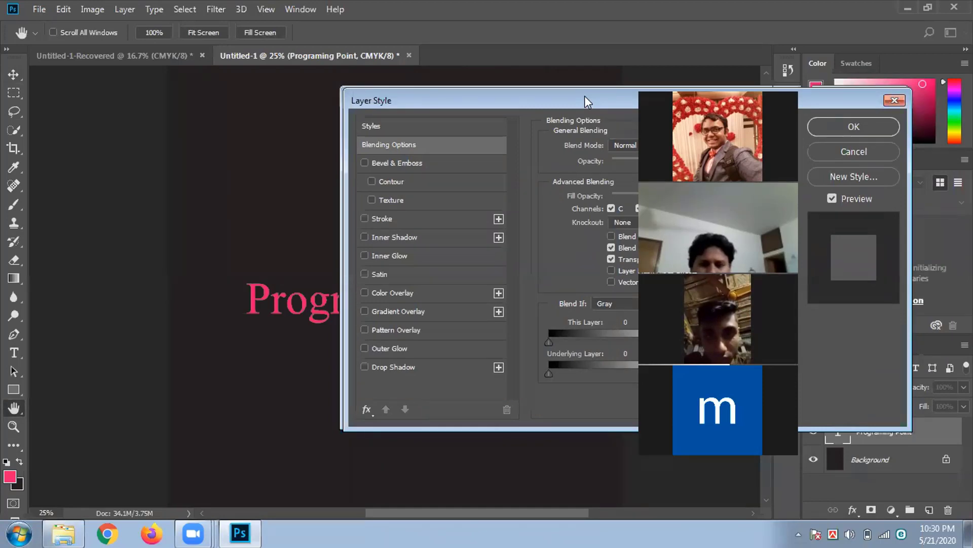
drag(585, 96, 681, 105)
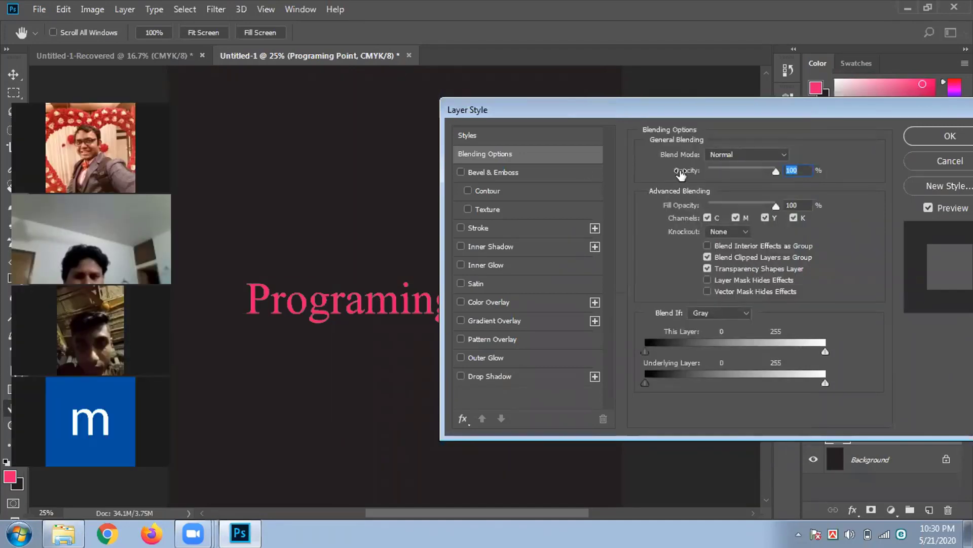
drag(729, 103, 671, 104)
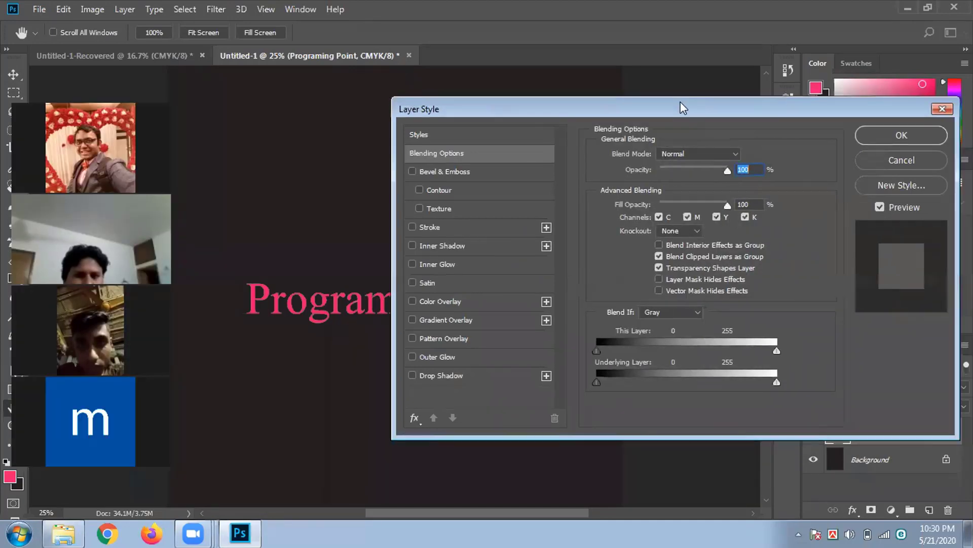
- Apply Bevel & Emboss to the text layer, switching it off and on to compare the effect on the enlarged letters
click(453, 169)
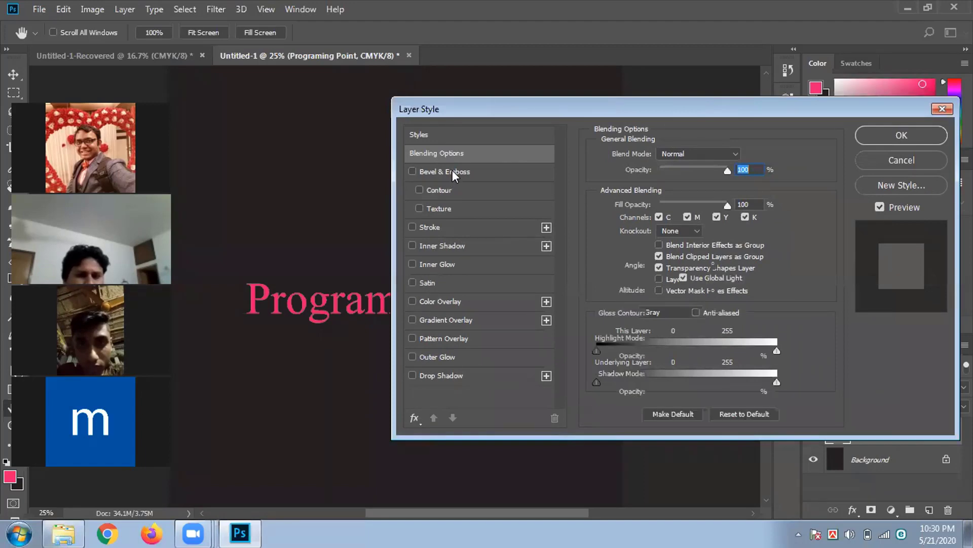
click(412, 172)
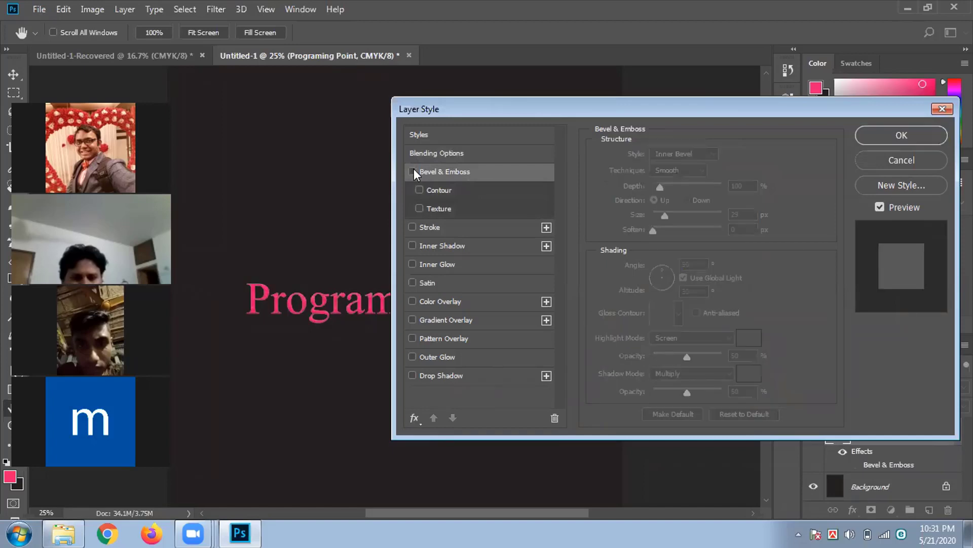
ctrl+click(323, 303)
ctrl+click(324, 302)
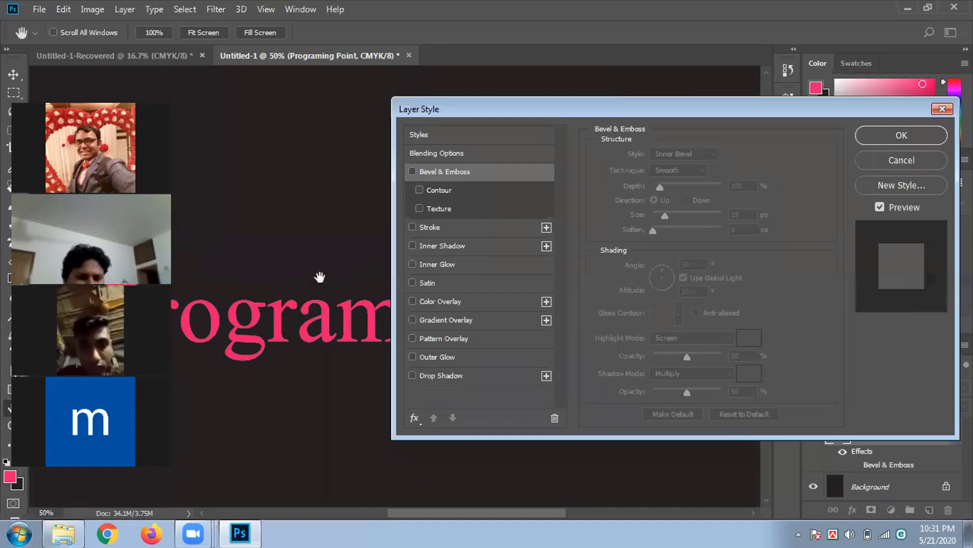
ctrl+click(317, 246)
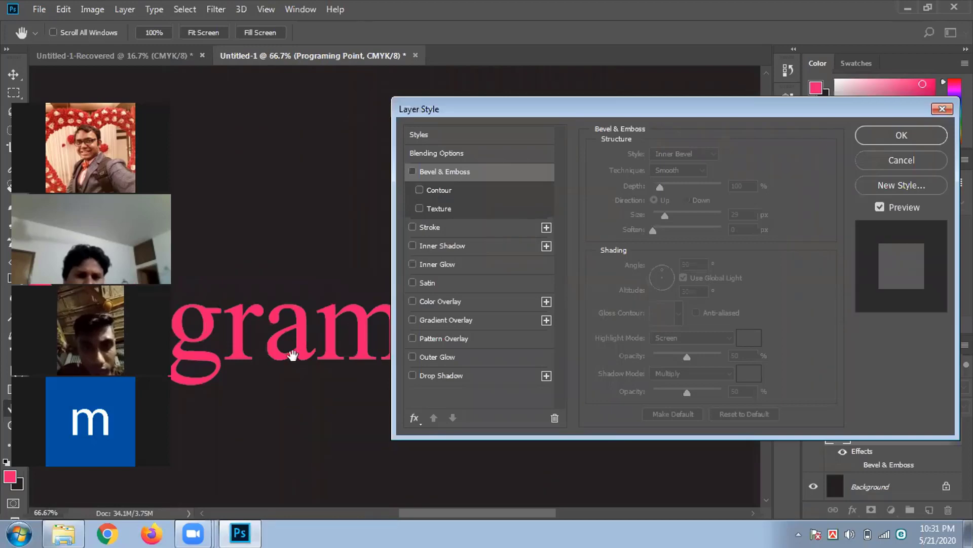
click(412, 171)
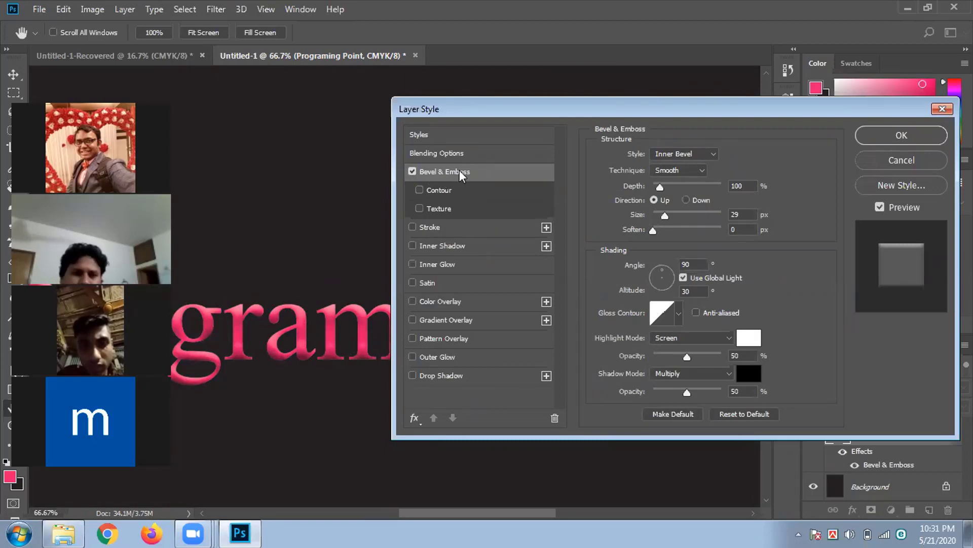
- Try the Outer Bevel style for the text's Bevel & Emboss effect and reduce its size to 9 px
click(710, 151)
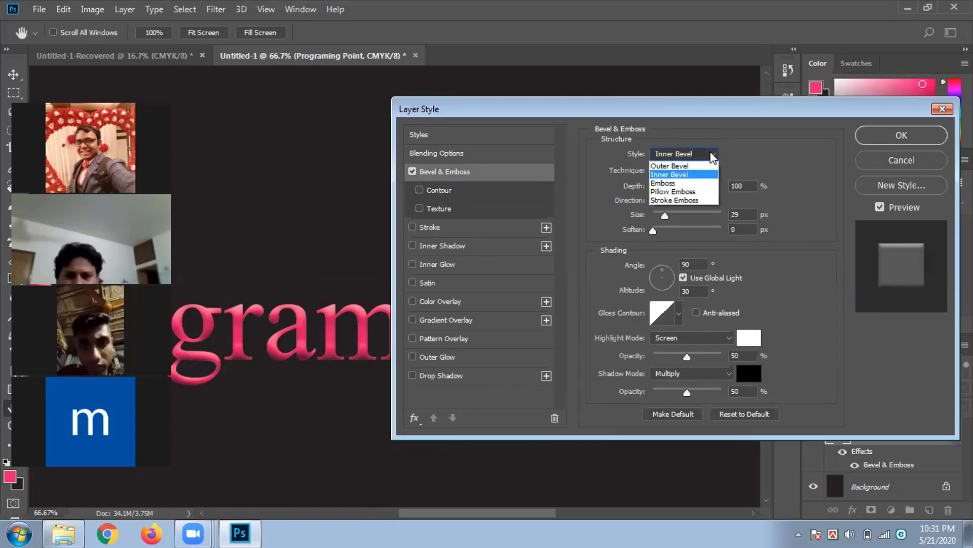
click(674, 166)
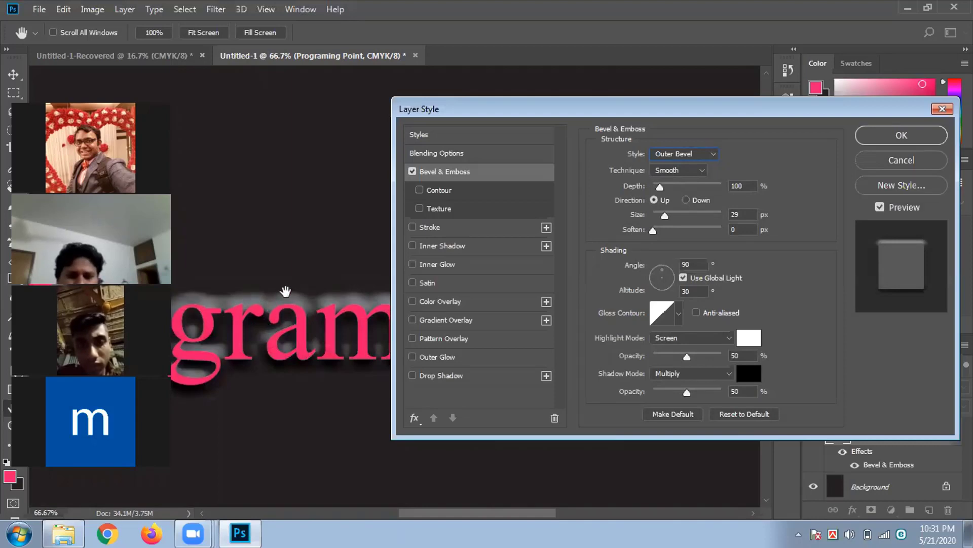
click(701, 154)
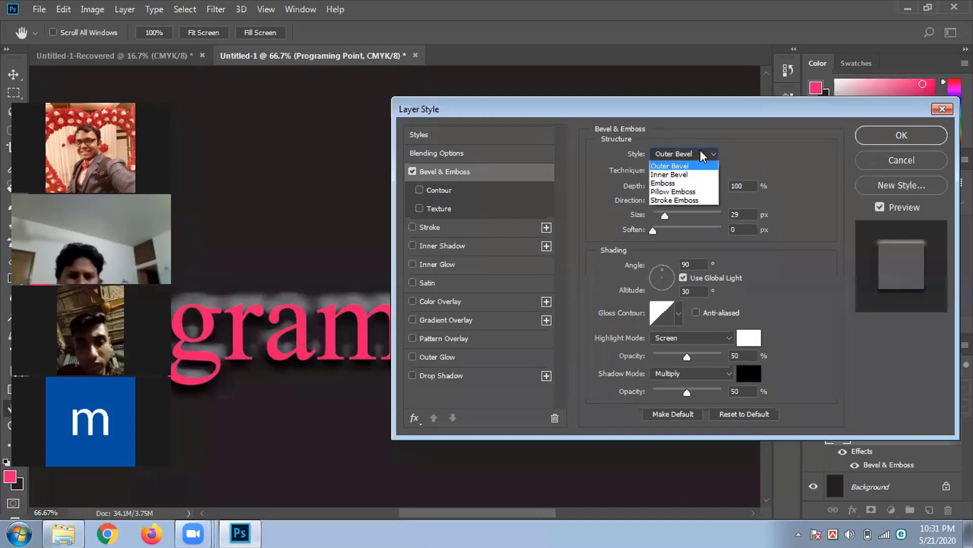
click(680, 165)
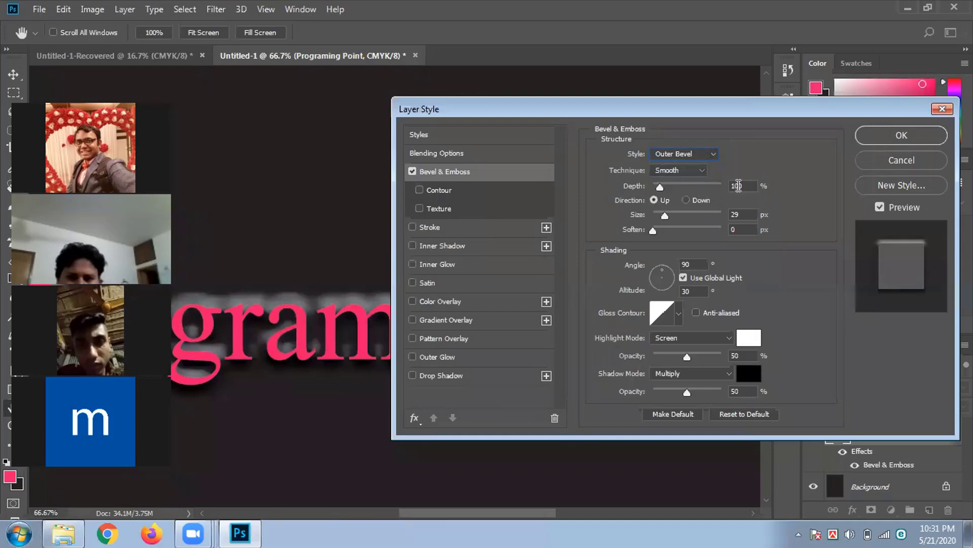
drag(662, 214, 658, 214)
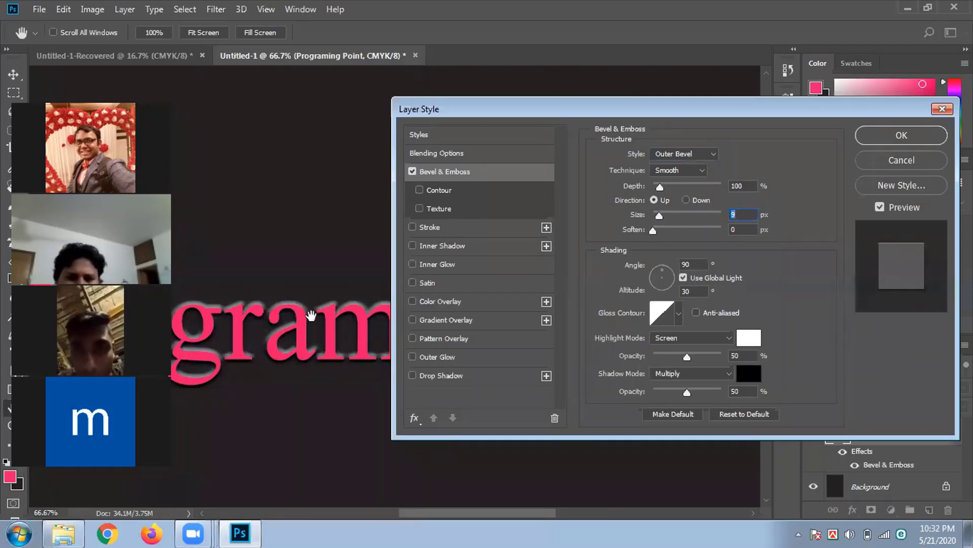
- Try the outer bevel with Down direction, 136% depth and 10 px size, comparing it with the unstyled text, and discard the layer style
click(685, 200)
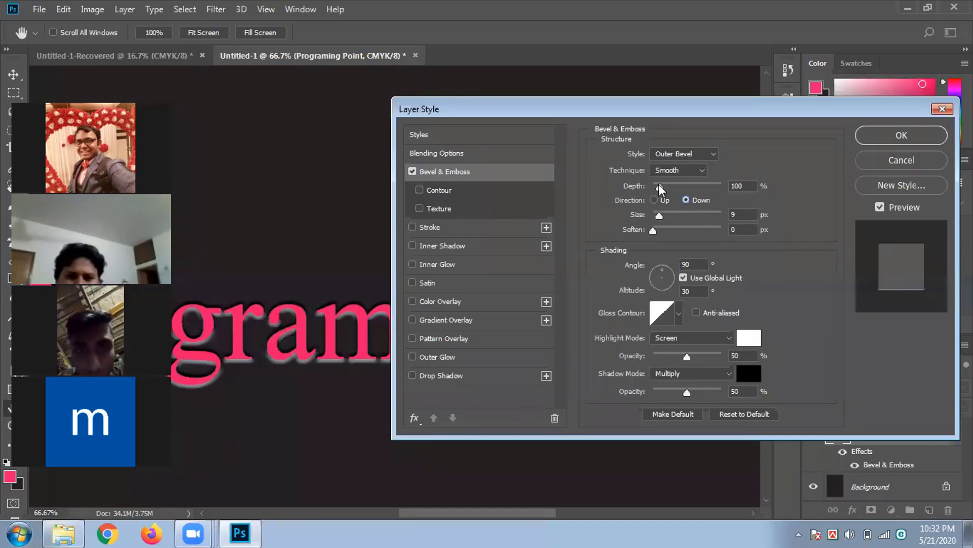
mouse_move(659, 185)
mouse_down()
mouse_move(695, 186)
mouse_move(651, 187)
mouse_move(662, 189)
mouse_up()
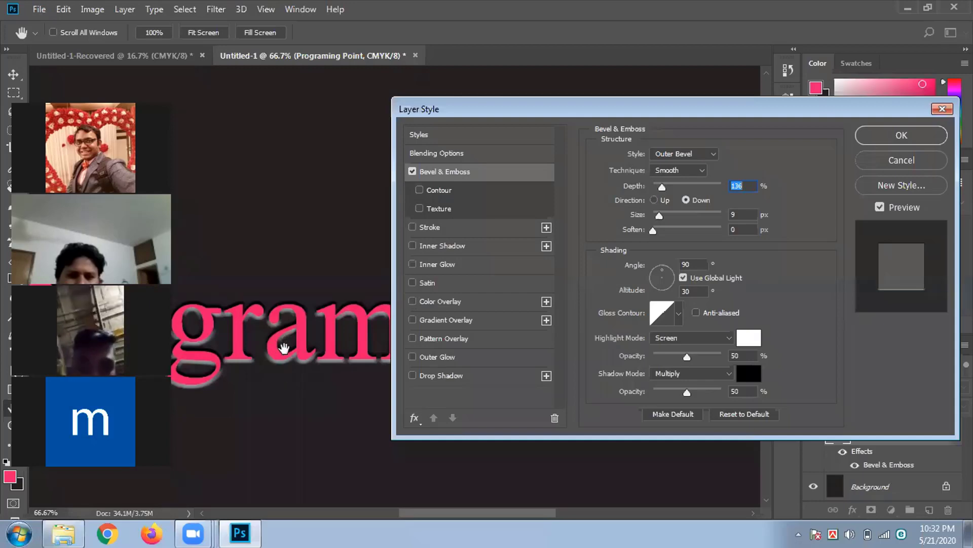
click(879, 207)
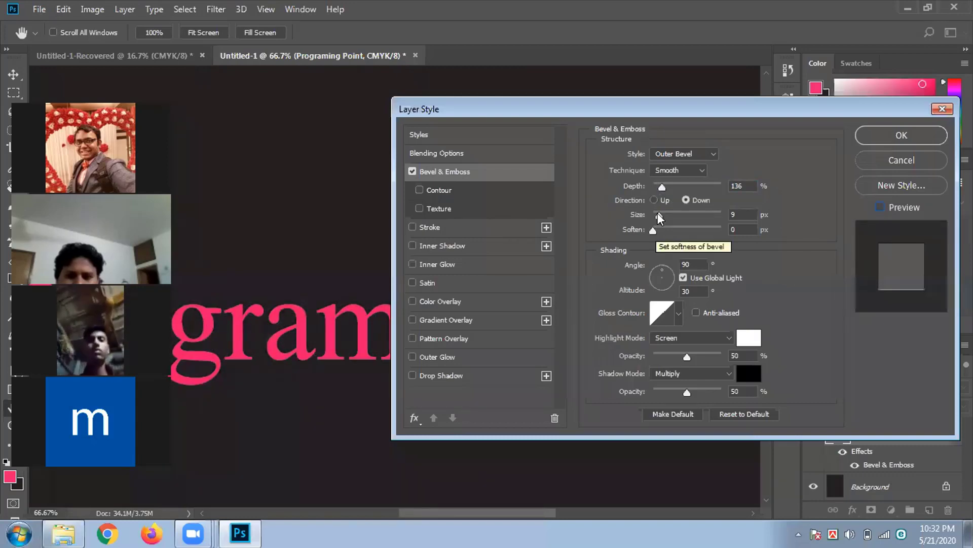
mouse_move(657, 215)
mouse_down()
mouse_move(700, 214)
mouse_move(660, 217)
mouse_up()
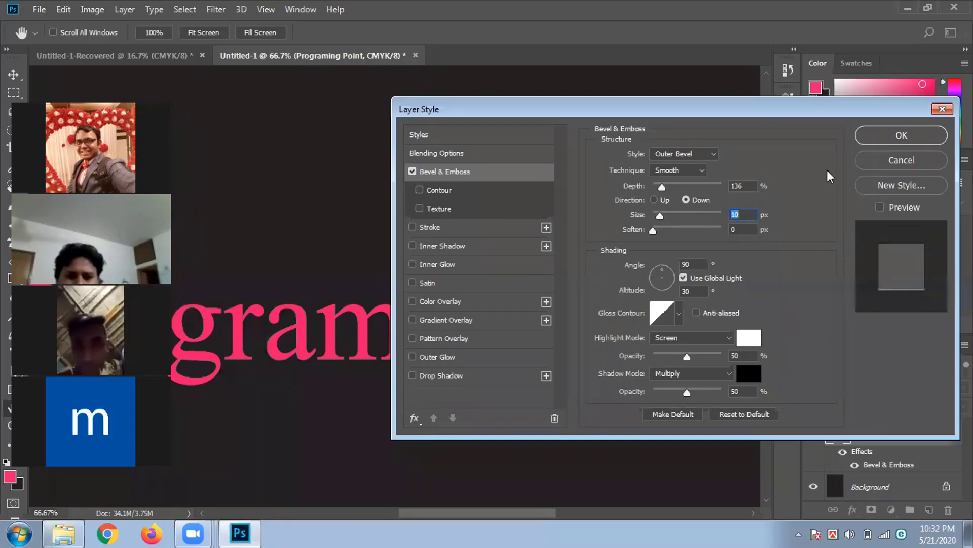
click(879, 206)
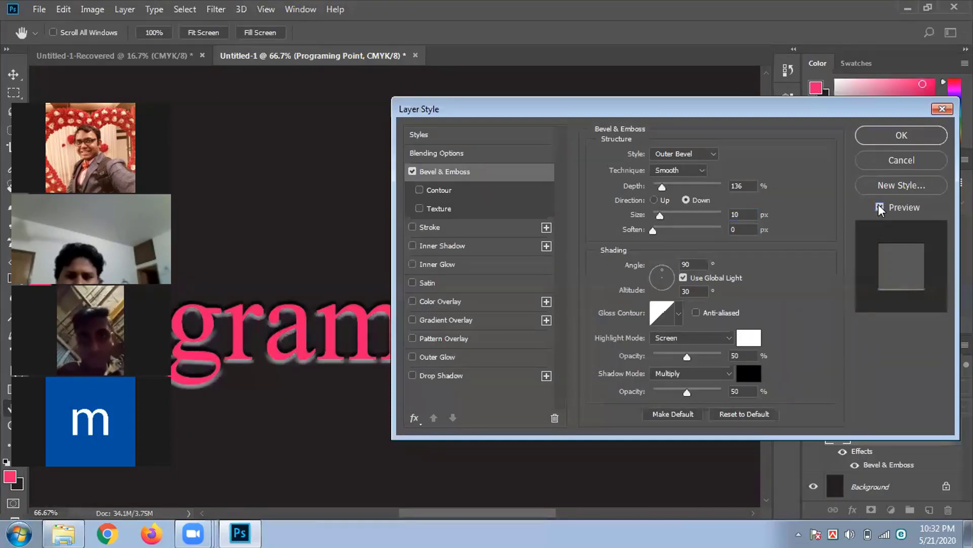
click(674, 154)
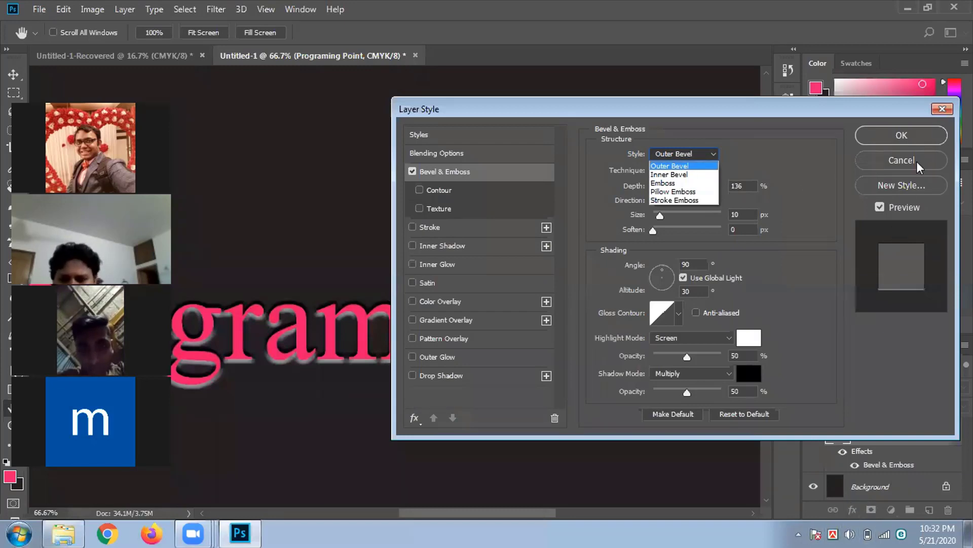
click(942, 112)
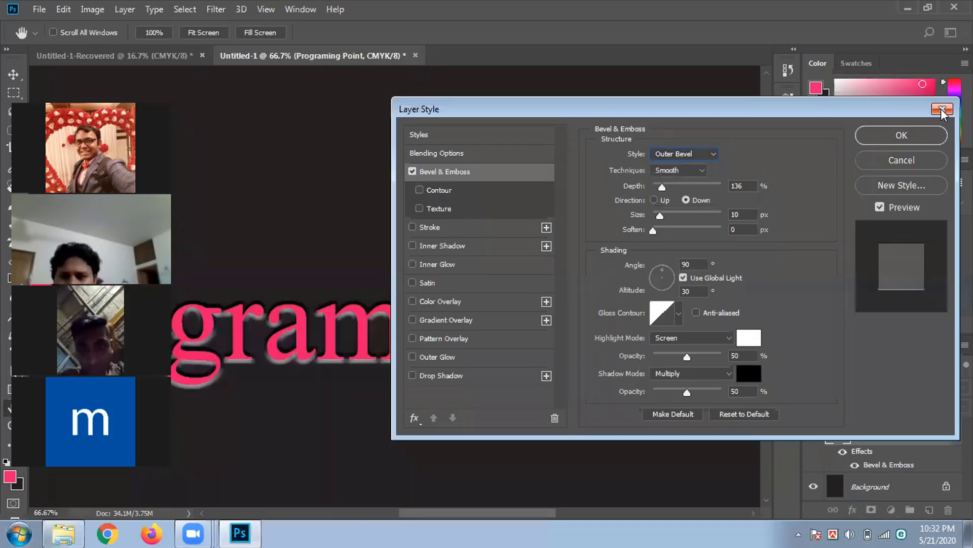
click(942, 111)
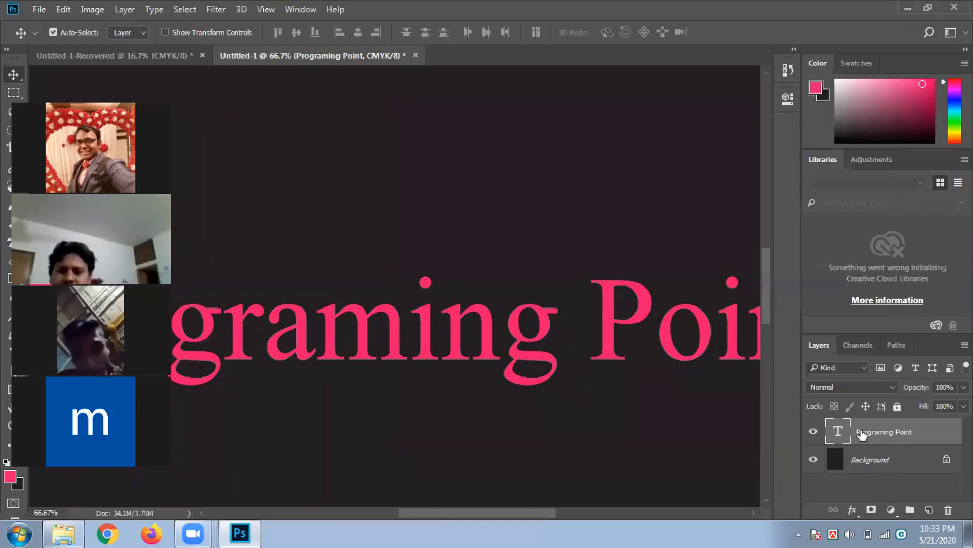
- Reopen the blending options of the Programing Point layer and apply Bevel & Emboss
click(852, 511)
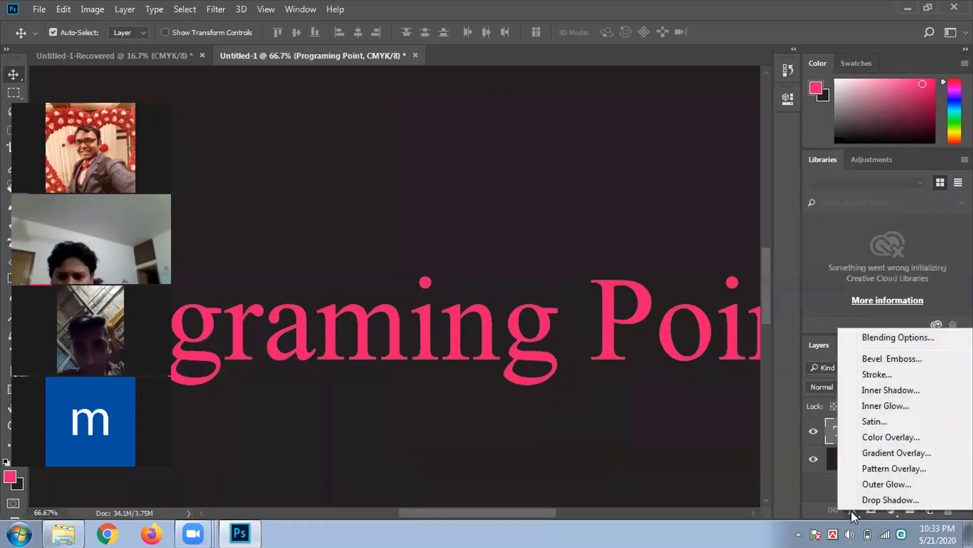
click(878, 337)
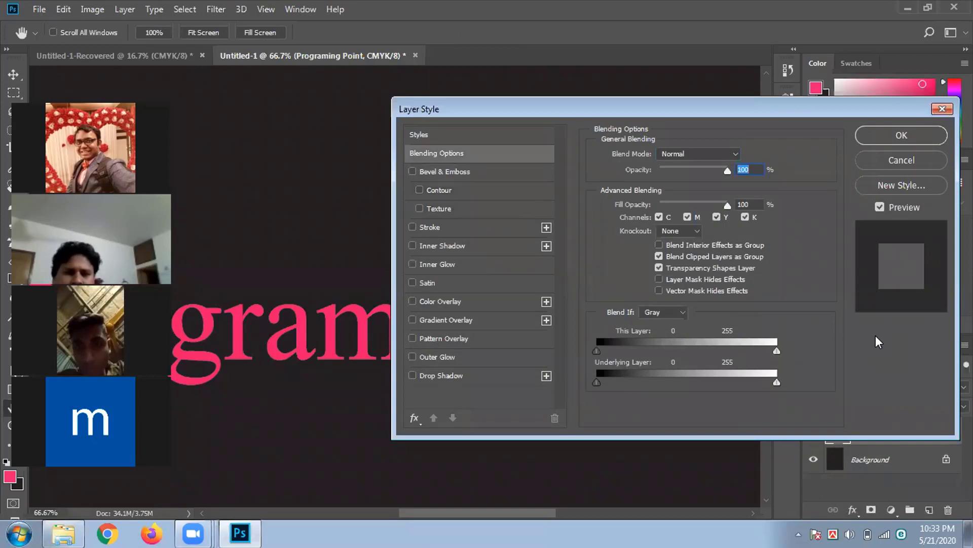
click(435, 172)
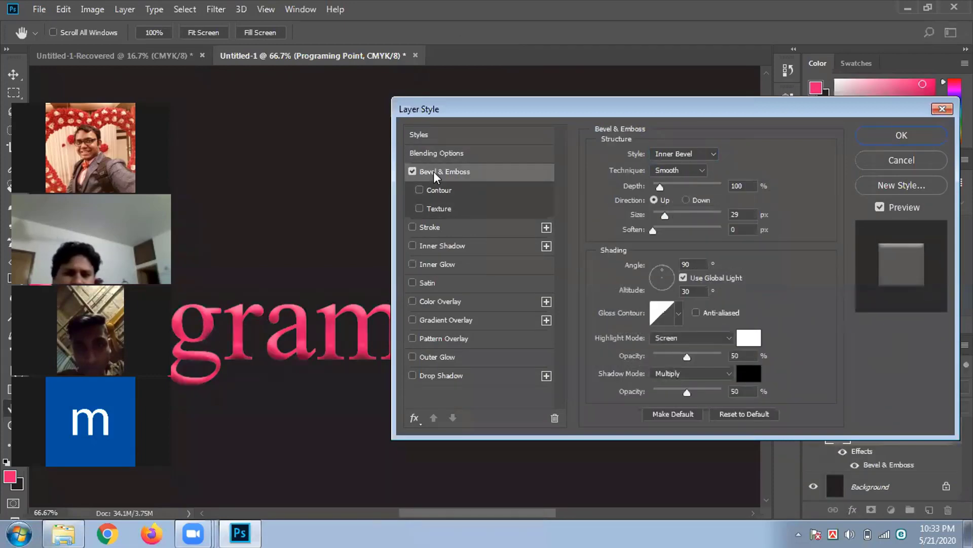
- Try the Emboss style for the text's Bevel & Emboss effect
click(703, 153)
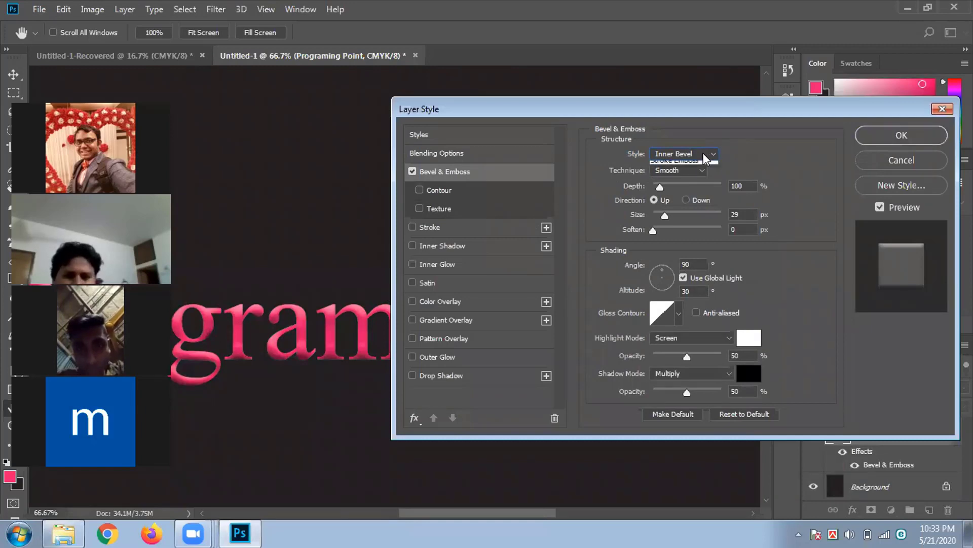
click(704, 153)
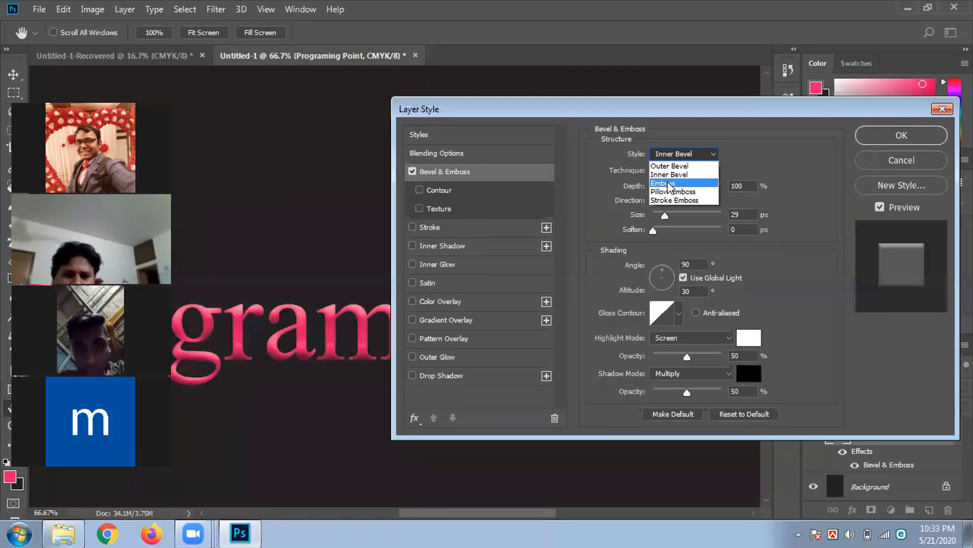
click(669, 183)
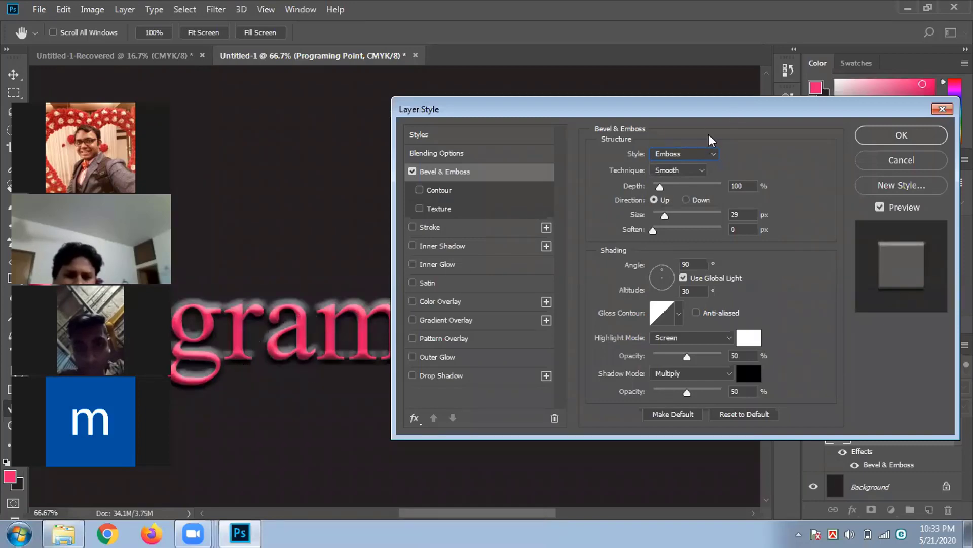
click(696, 154)
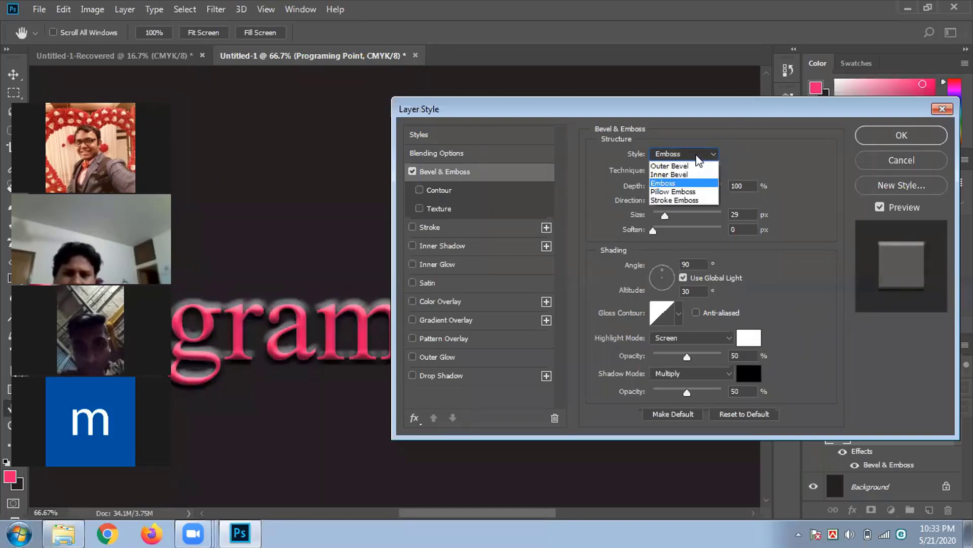
click(669, 183)
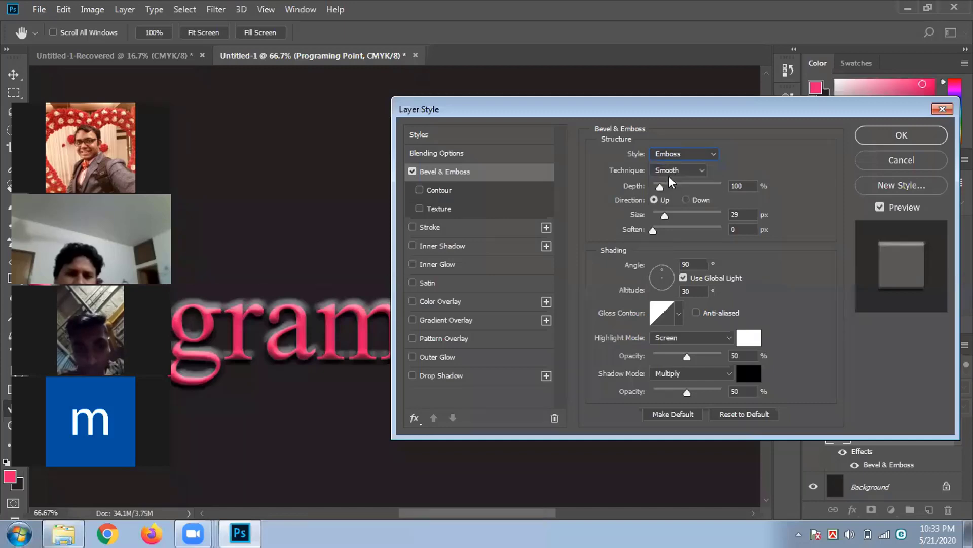
- Compare the Pillow Emboss and Stroke Emboss styles on the text and settle on Pillow Emboss
click(684, 154)
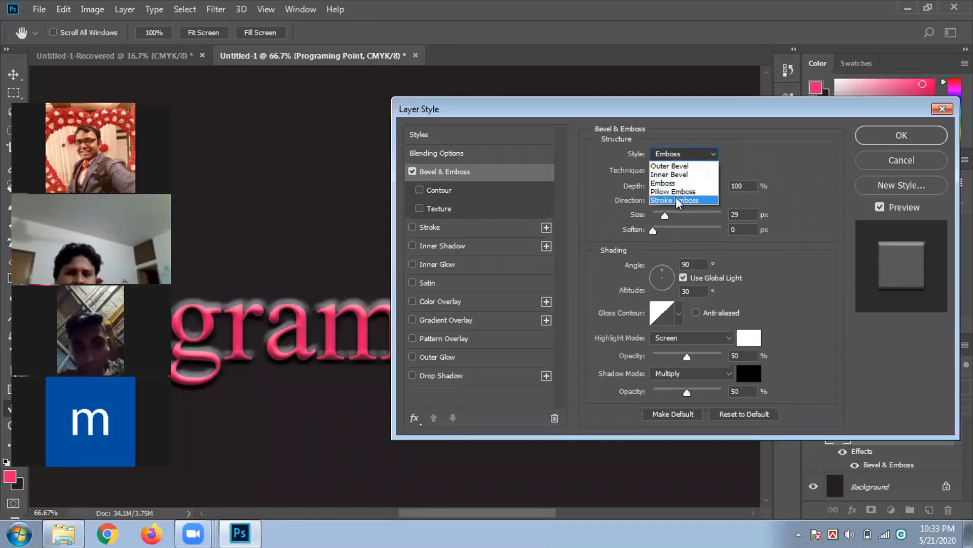
click(674, 192)
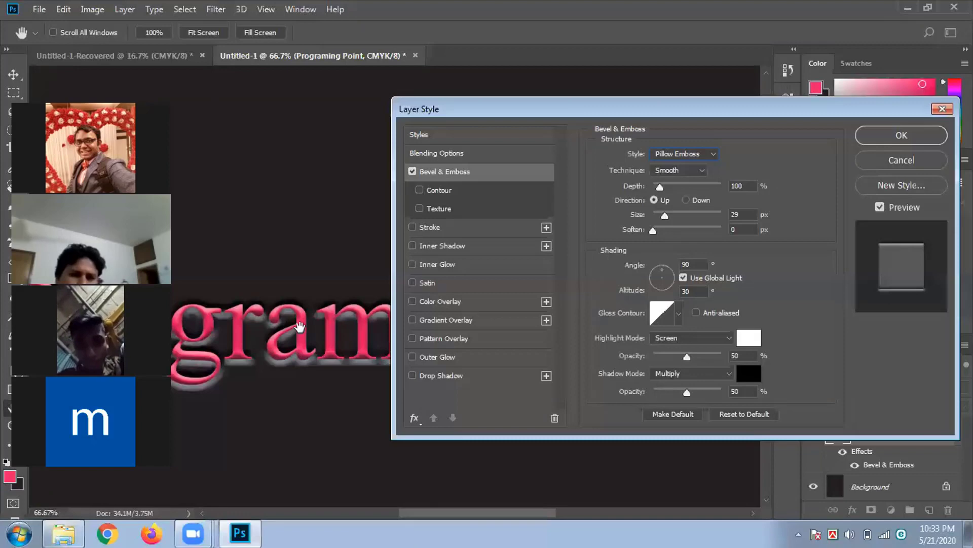
click(704, 155)
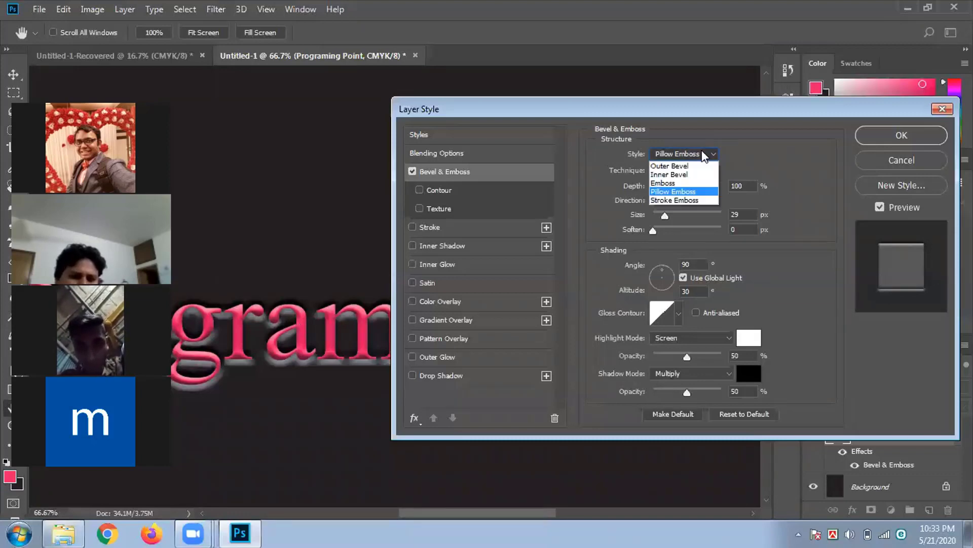
click(682, 204)
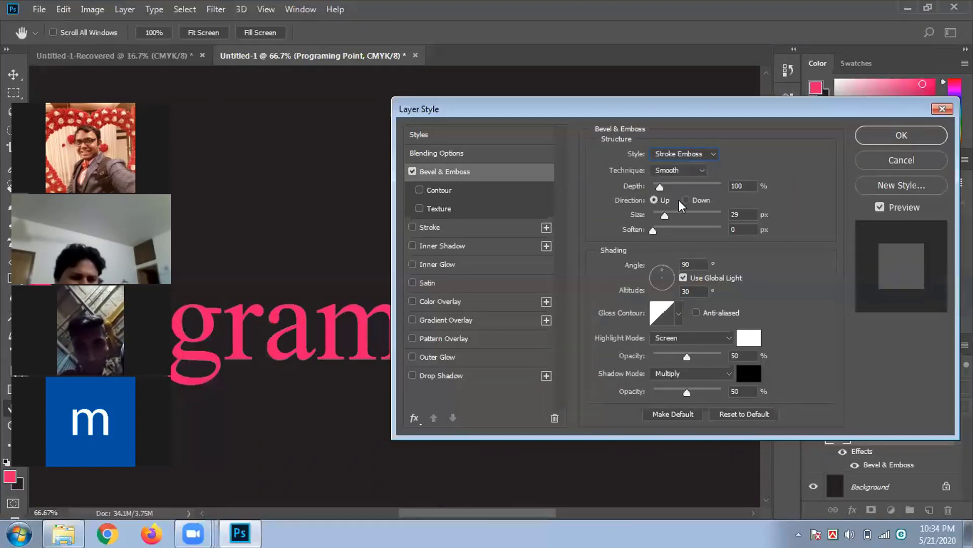
click(692, 155)
click(674, 192)
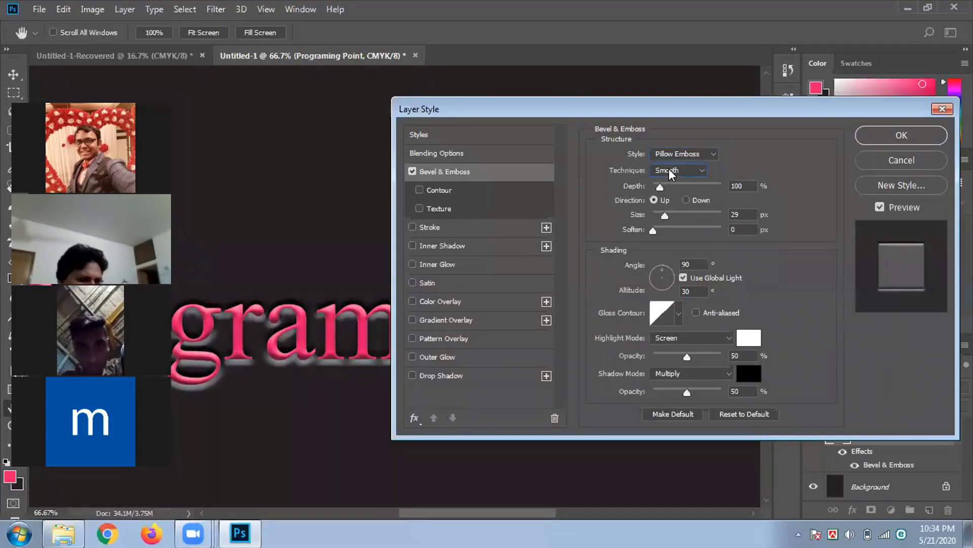
- Set the pillow emboss technique to Chisel Hard with 542% depth and Down direction
click(671, 173)
click(669, 191)
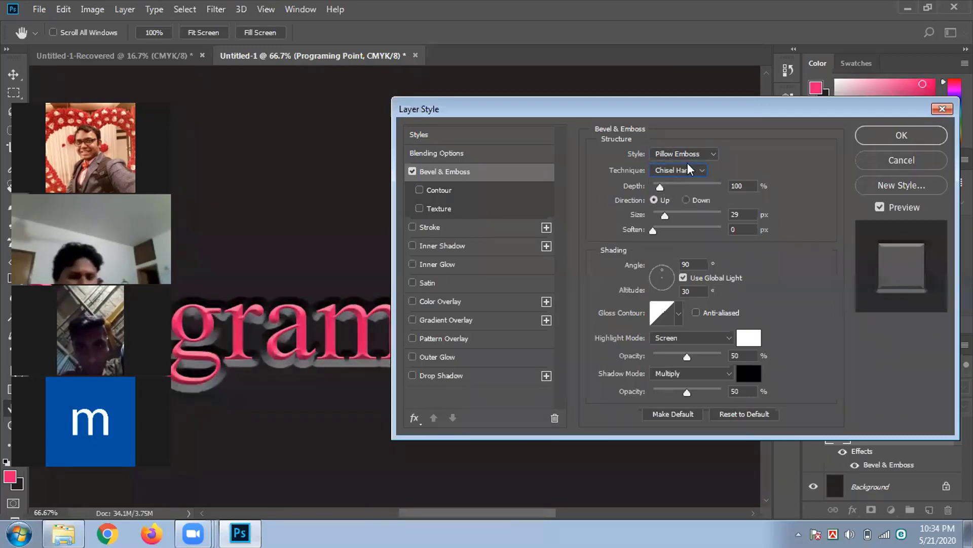
drag(659, 188, 691, 192)
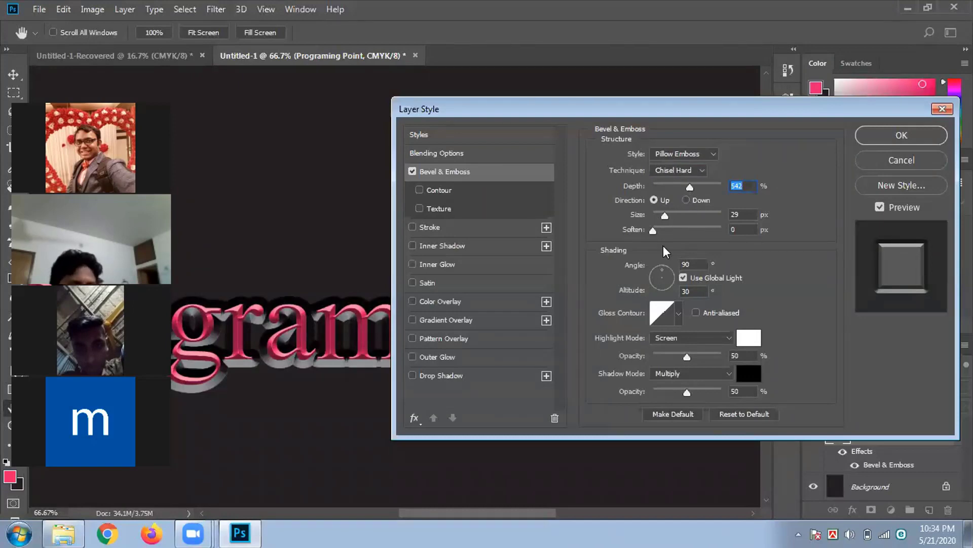
click(687, 200)
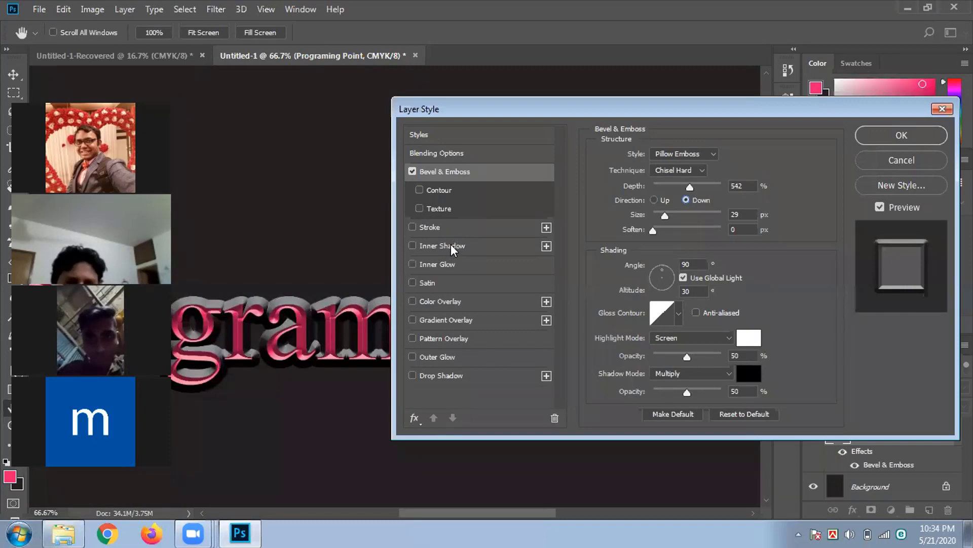
- Add an Inner Shadow to the text, switching it off and on to compare the effect on the enlarged letters
click(431, 246)
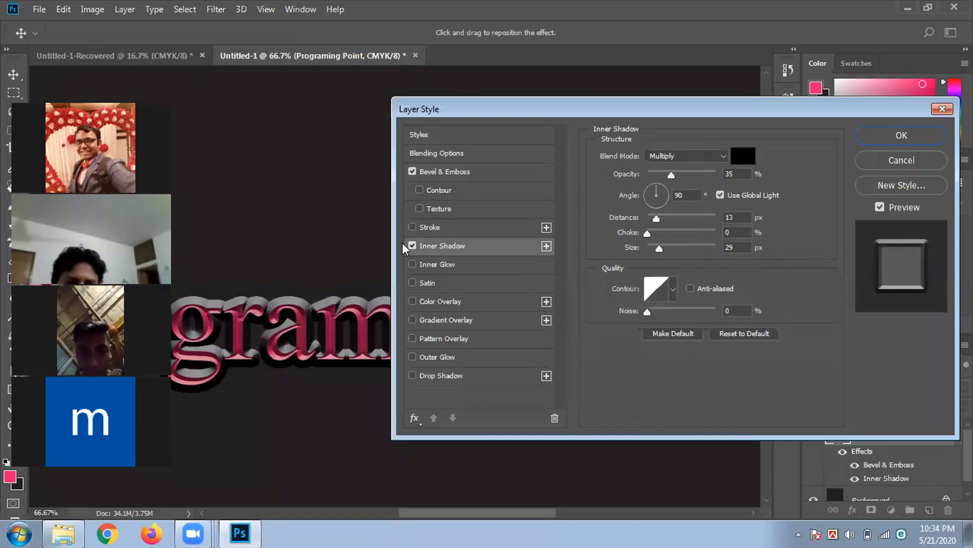
click(412, 245)
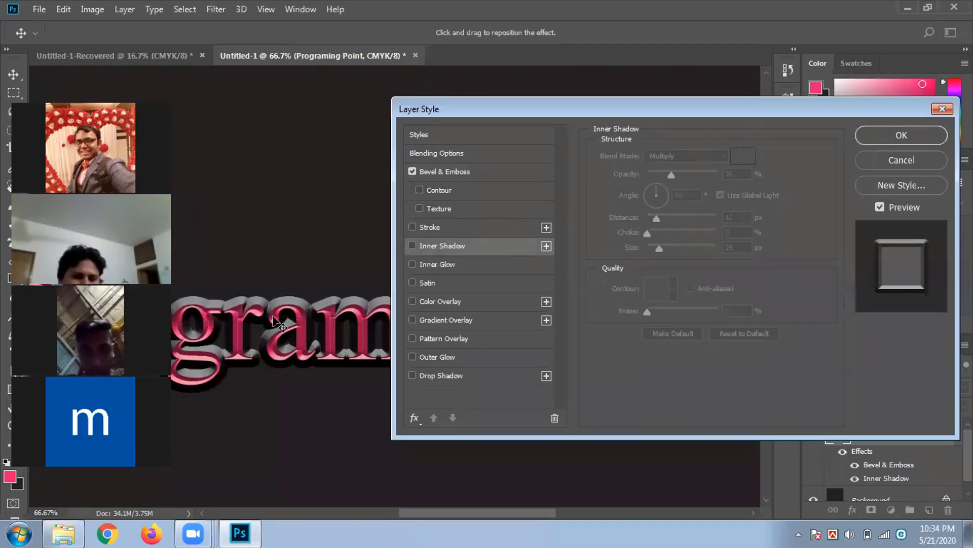
key(ctrl+plus)
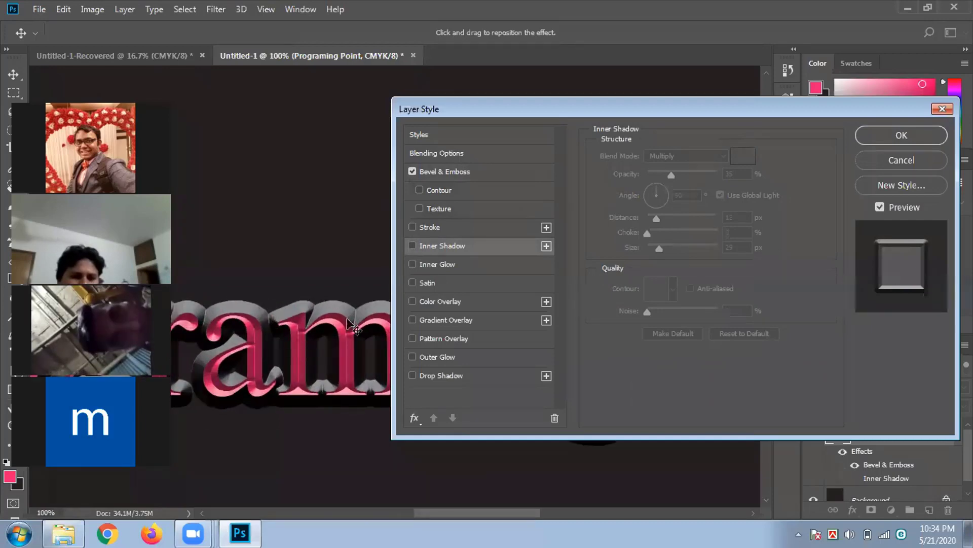
click(411, 244)
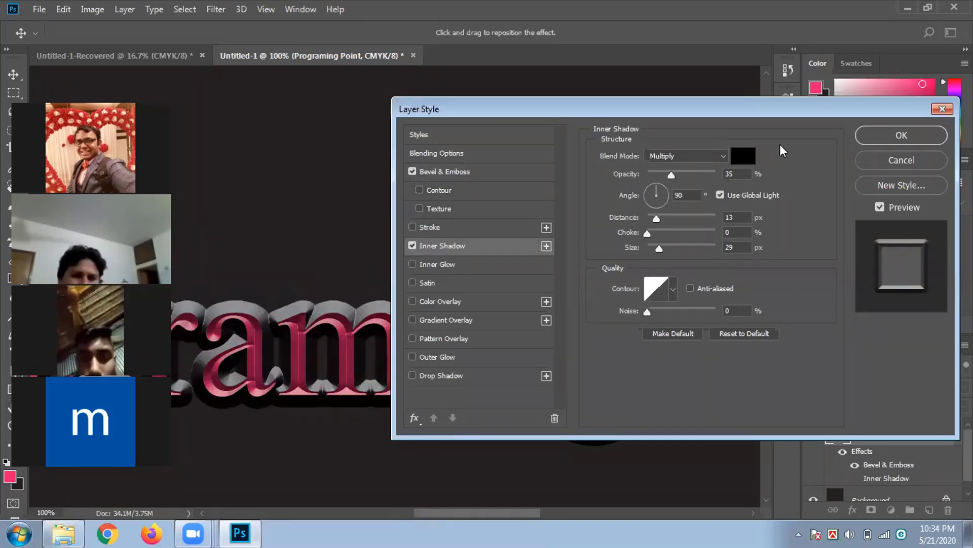
- Set the text's inner shadow colour to bright green #14fc96 and compare the letters with the effect off and on
click(744, 156)
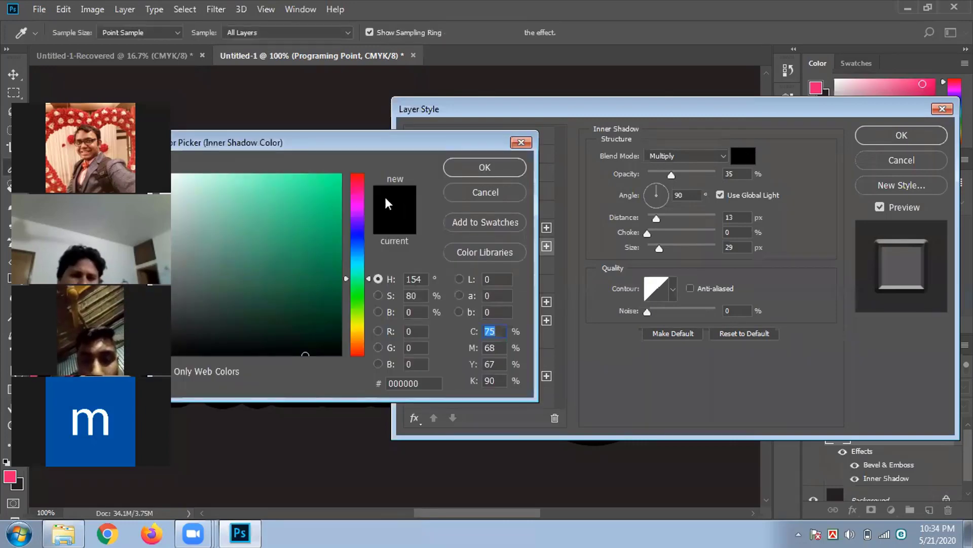
click(333, 173)
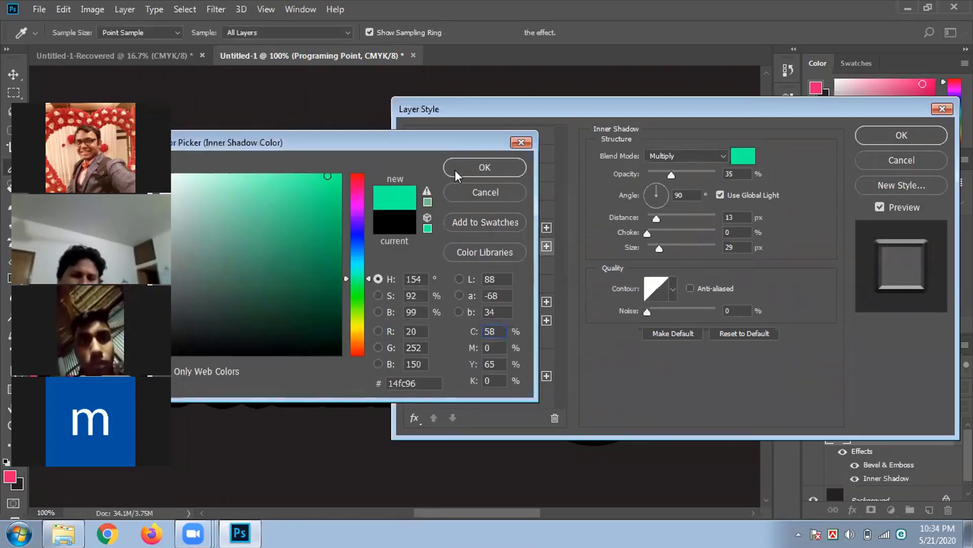
click(455, 169)
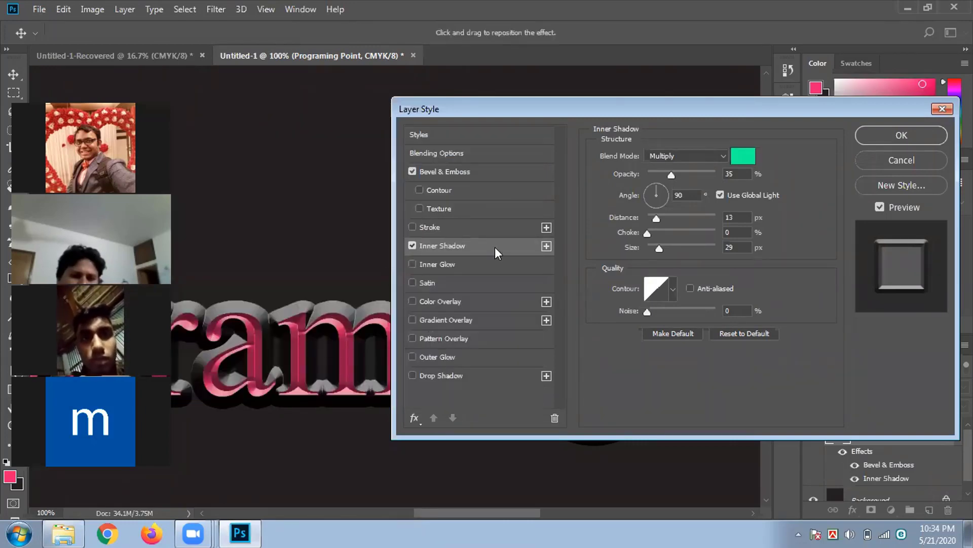
click(413, 245)
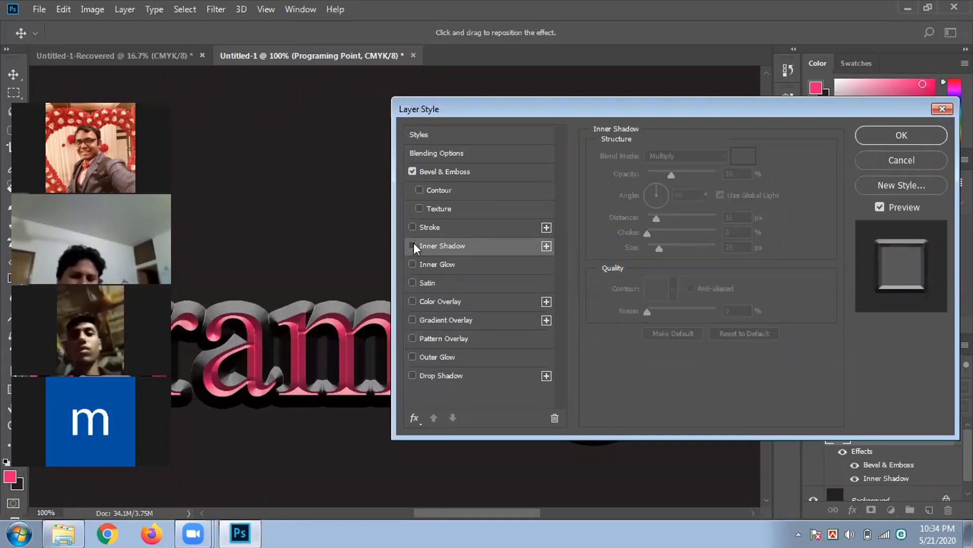
click(413, 246)
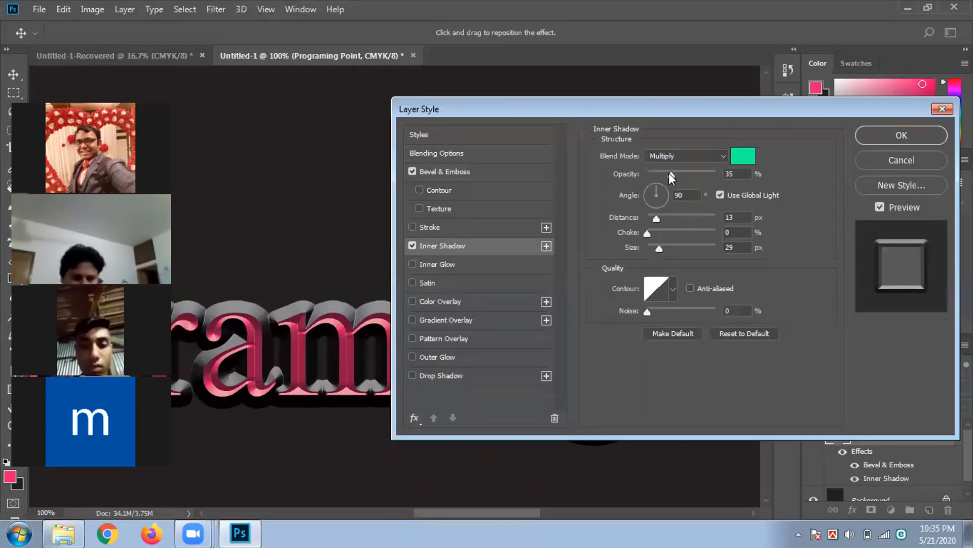
- Set the text's inner shadow to 9% opacity and a distance of 98 px
drag(671, 175, 711, 172)
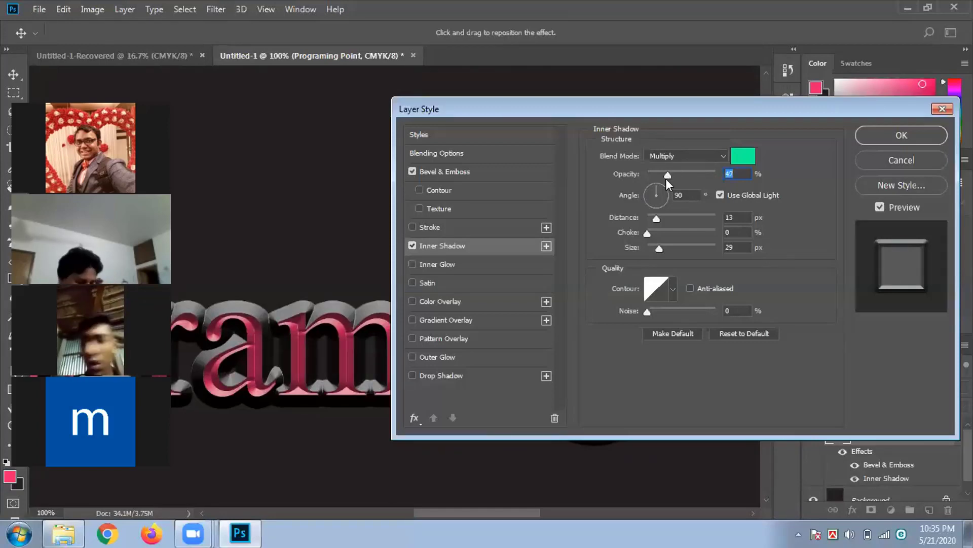
drag(665, 179, 653, 179)
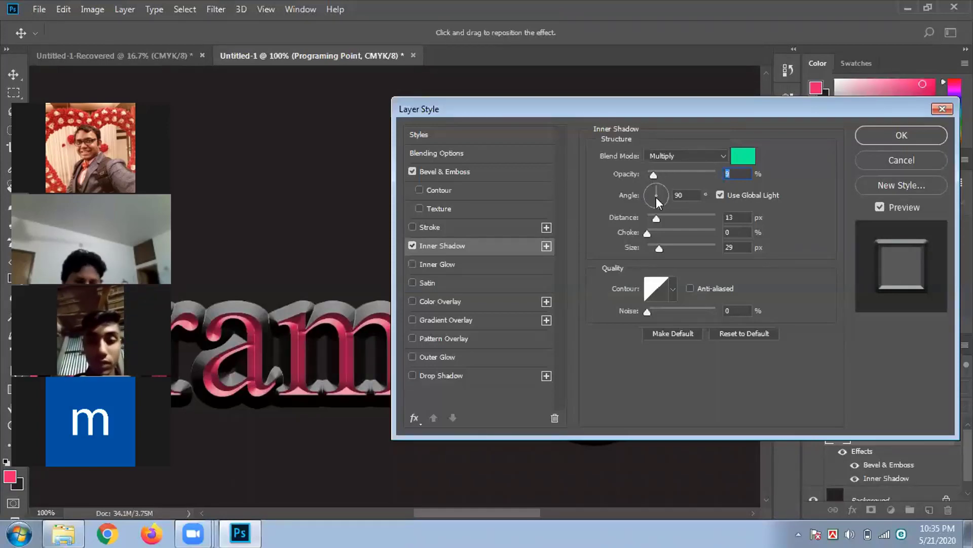
drag(656, 218, 681, 220)
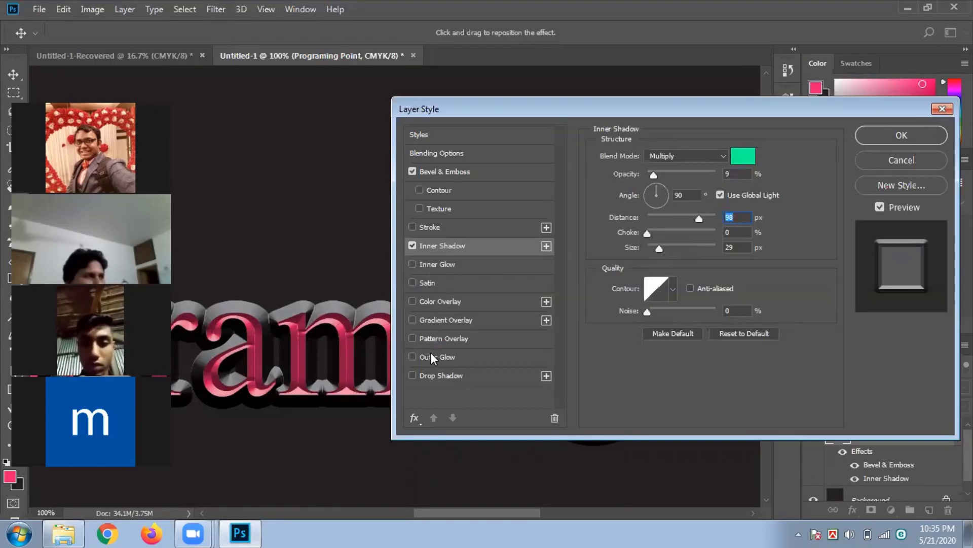
- Add a Drop Shadow to the text with 100% opacity and 49 px distance, and apply the layer styles
click(431, 378)
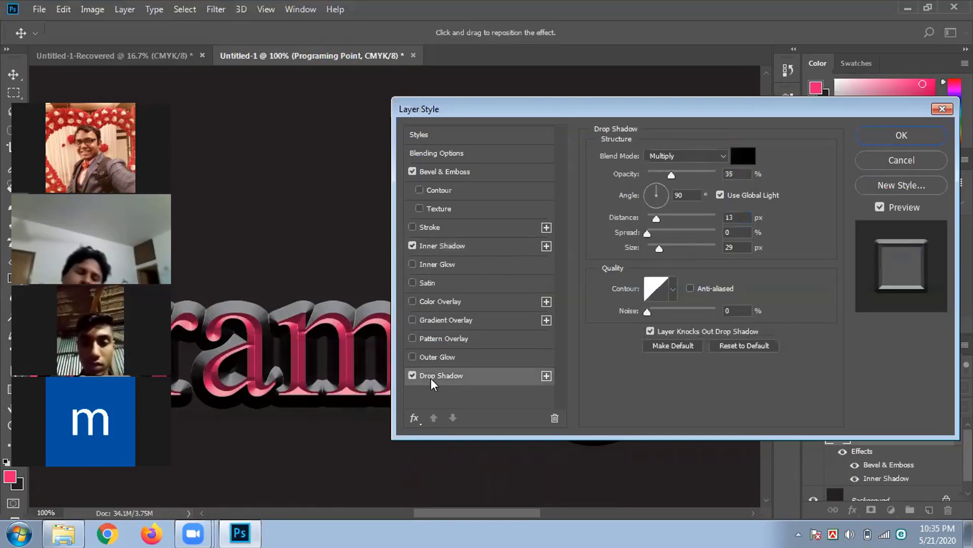
drag(670, 175, 699, 176)
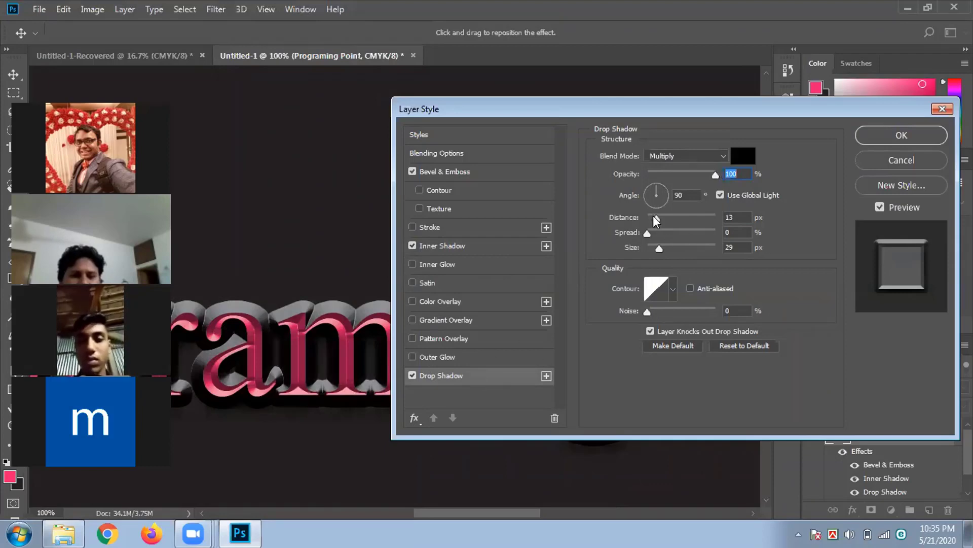
drag(656, 218, 682, 217)
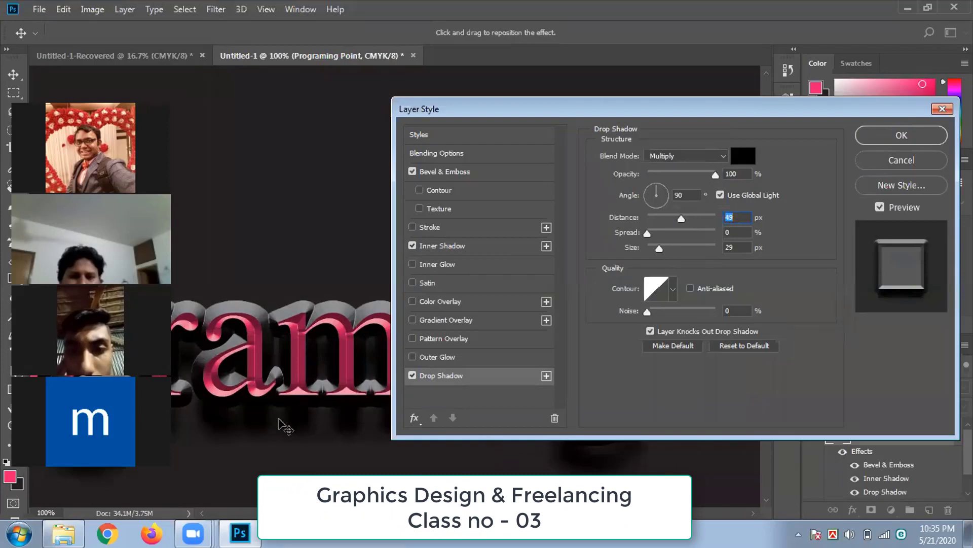
key(ctrl+minus)
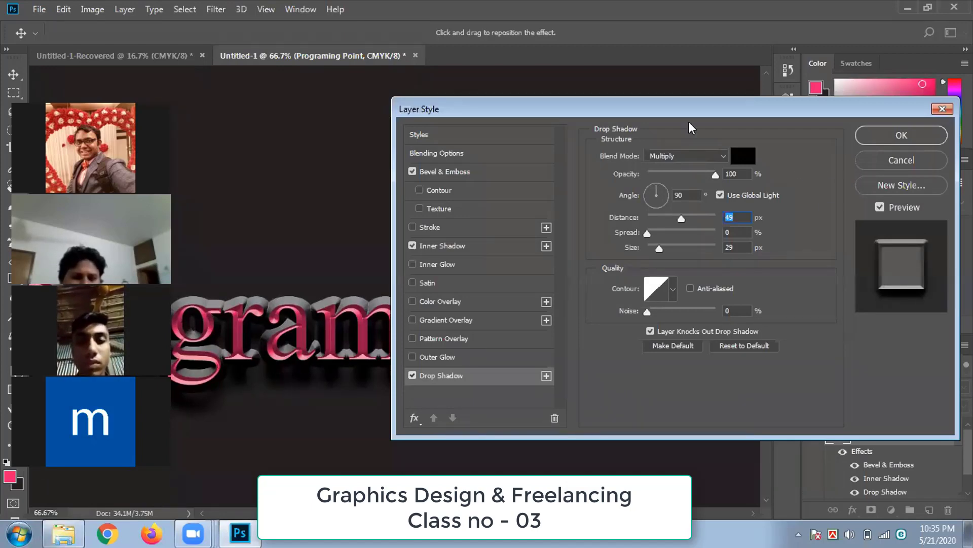
drag(771, 104, 735, 104)
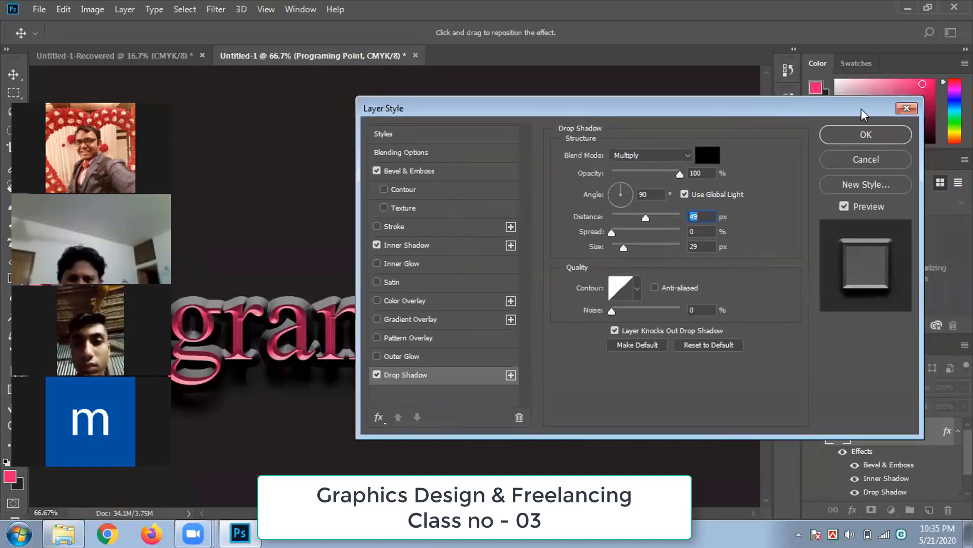
click(848, 132)
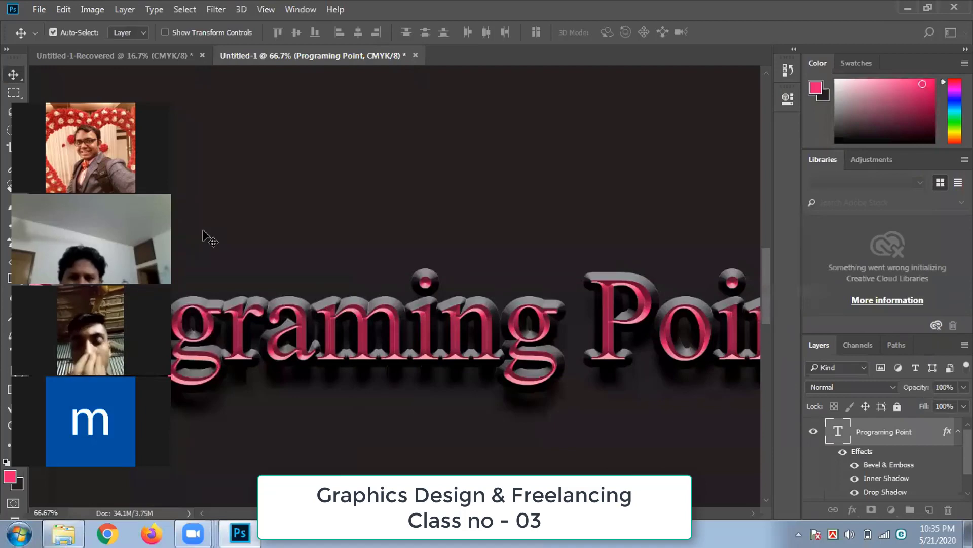
- Examine the whole styled "Programing Point" text and the list of layer effects available for it
key(ctrl+minus)
key(ctrl+minus)
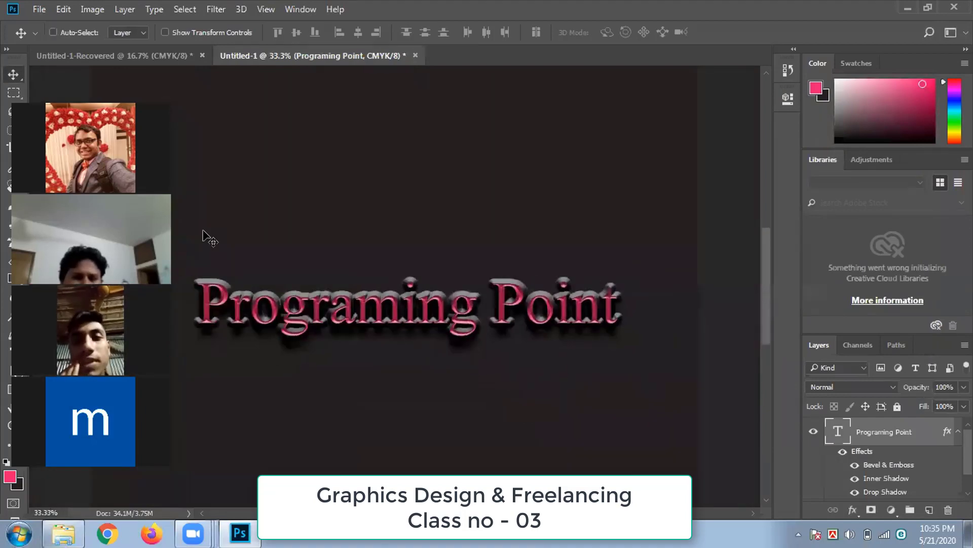
key(ctrl+minus)
key(ctrl+plus)
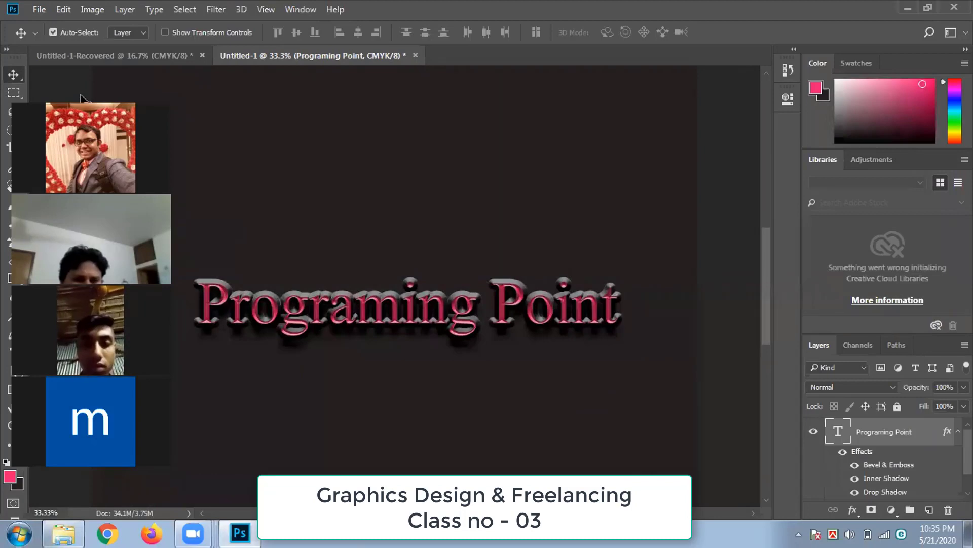
drag(82, 99, 504, 108)
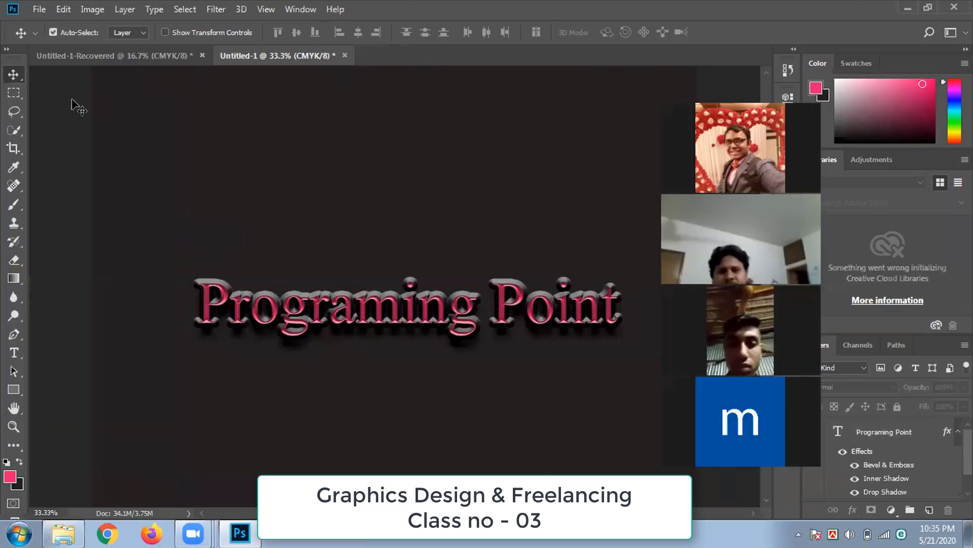
click(405, 345)
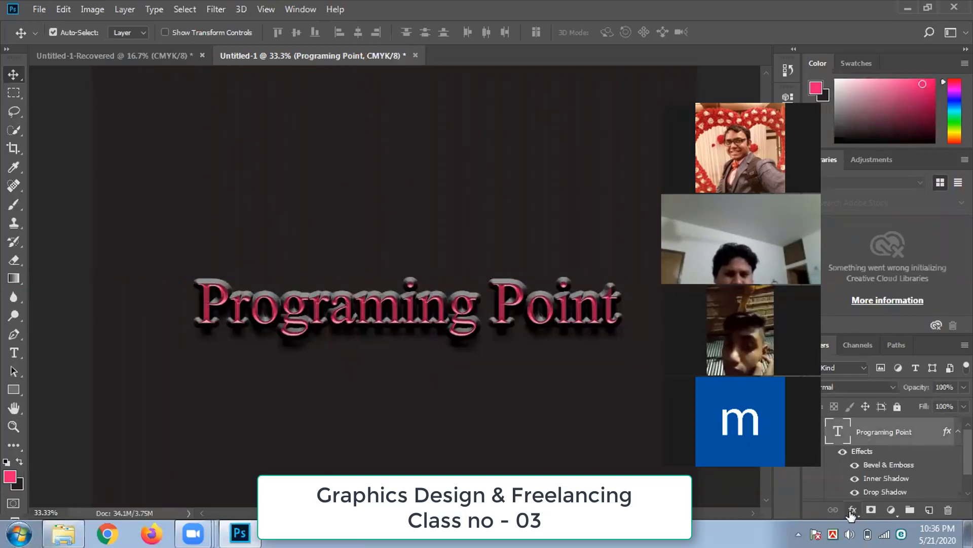
click(852, 509)
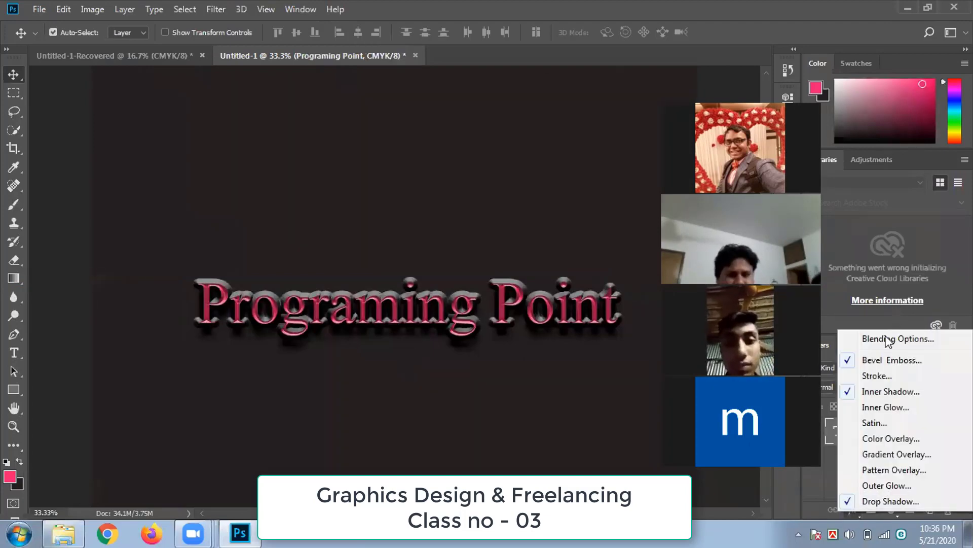
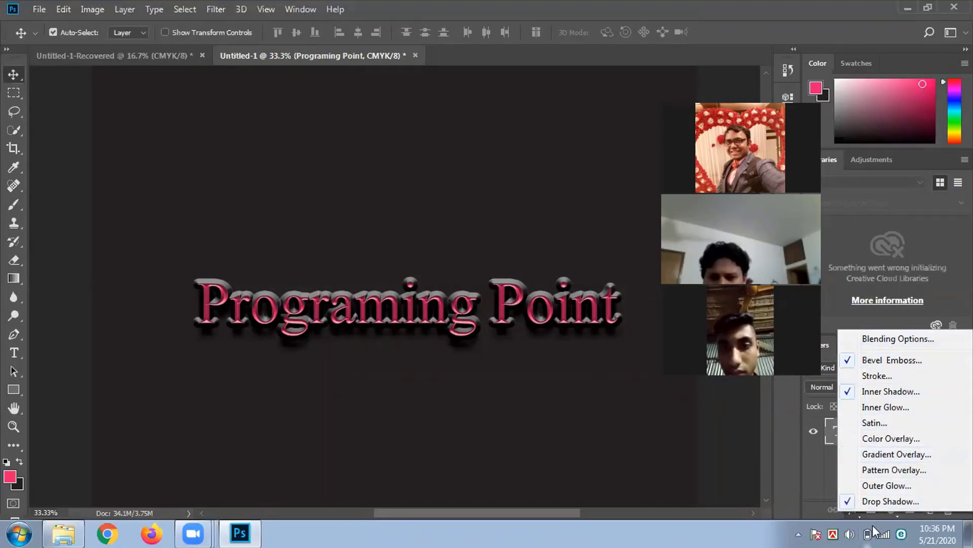
click(678, 475)
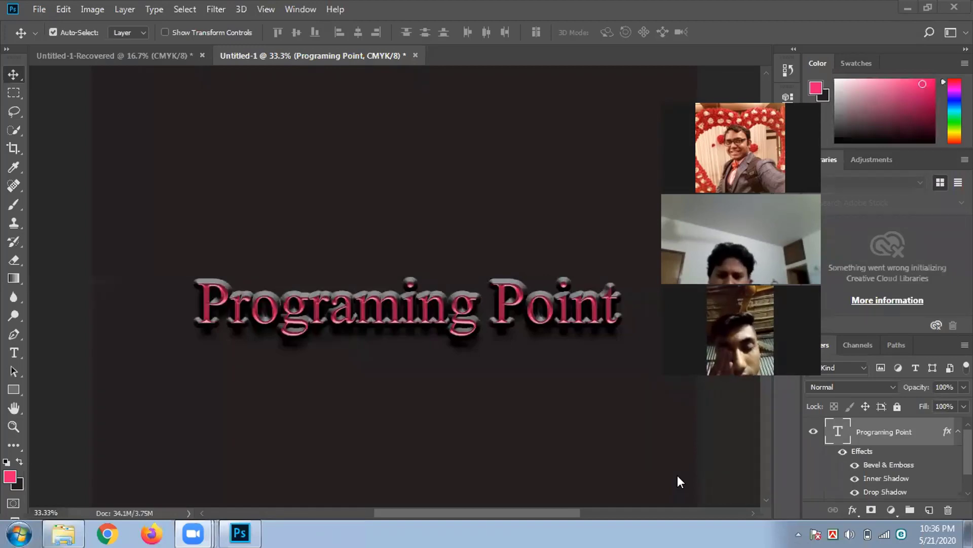
- Review the available workspace panels, the text document's layers, and the Lasso, Quick Selection and Type tool variants
click(285, 23)
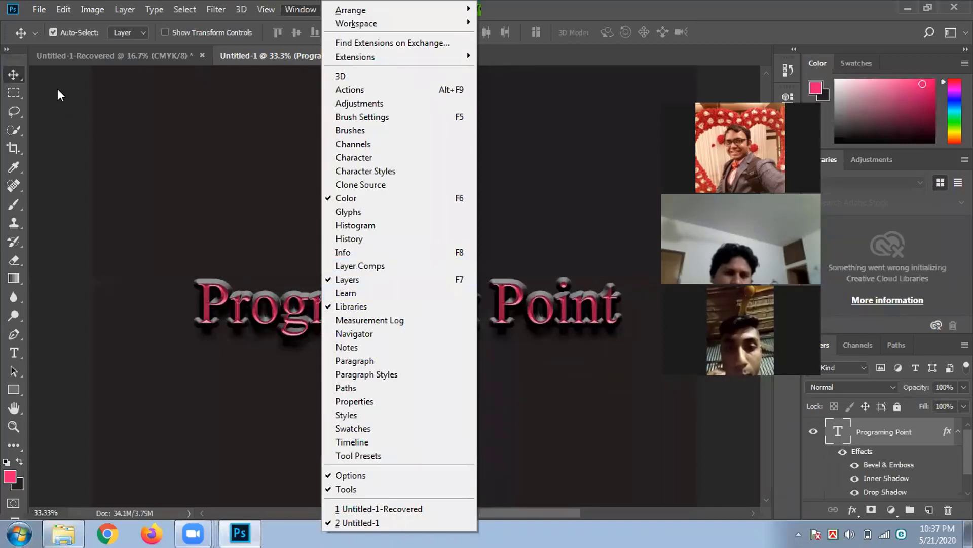
click(90, 99)
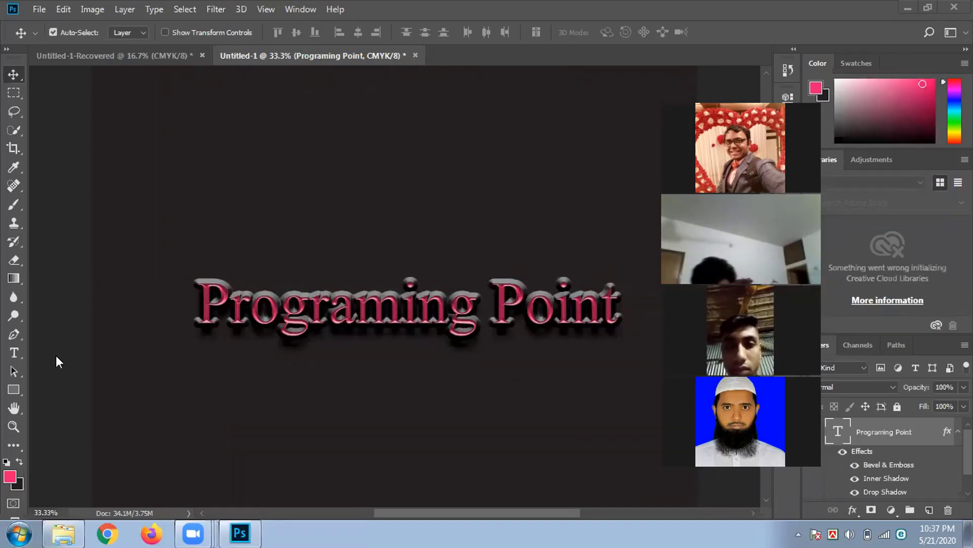
click(14, 111)
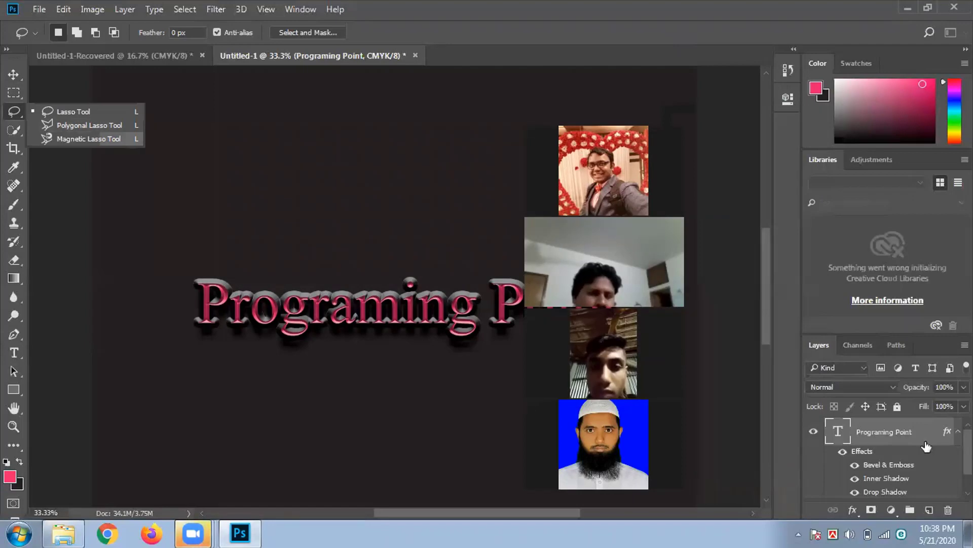
scroll(872, 489, down, 1)
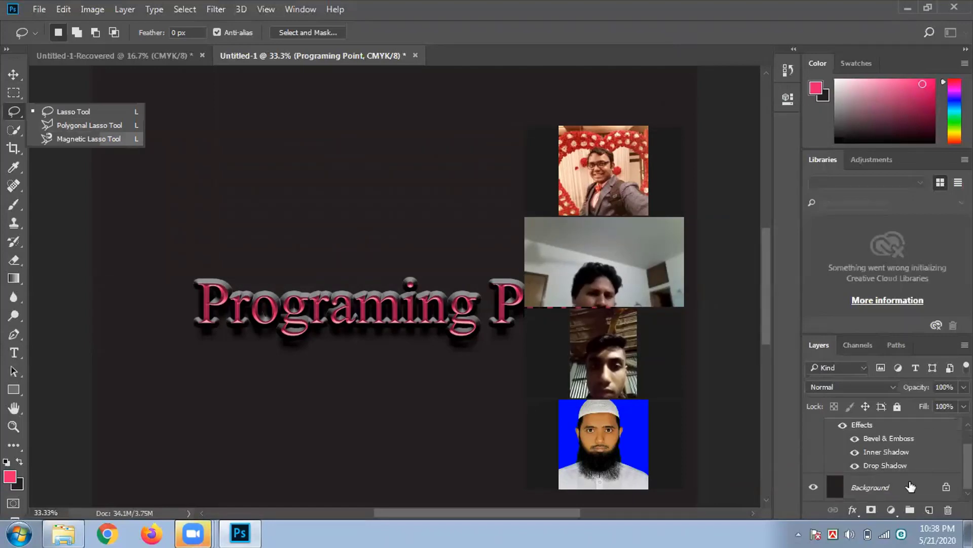
click(872, 491)
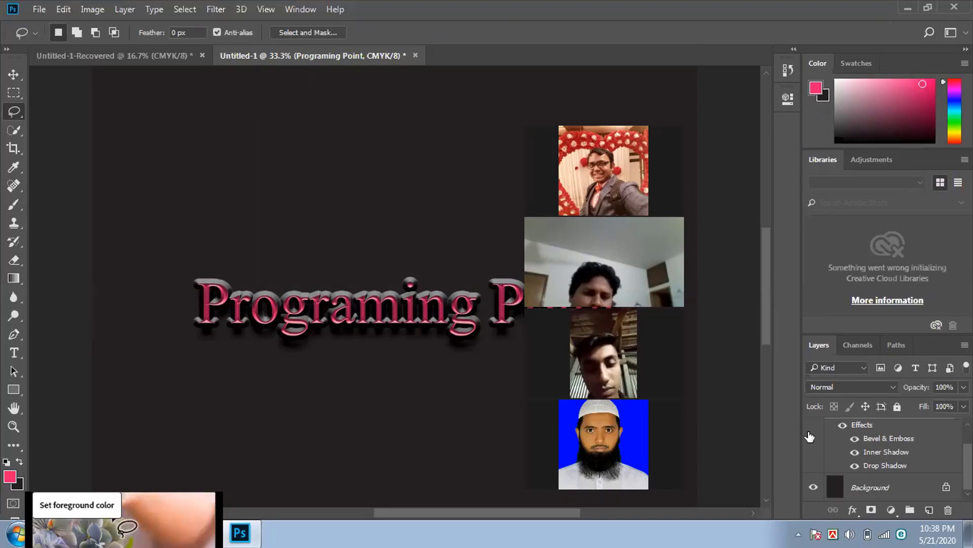
right_click(14, 111)
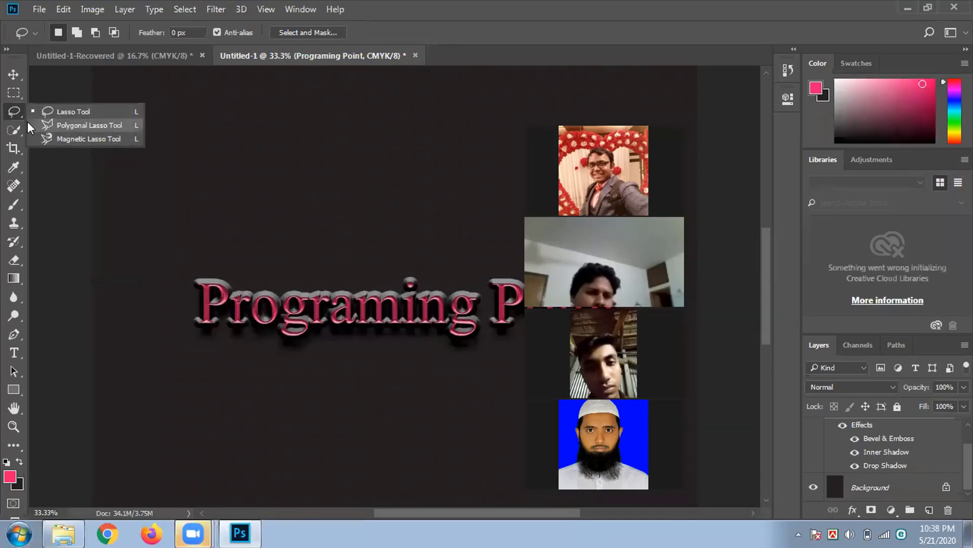
click(11, 127)
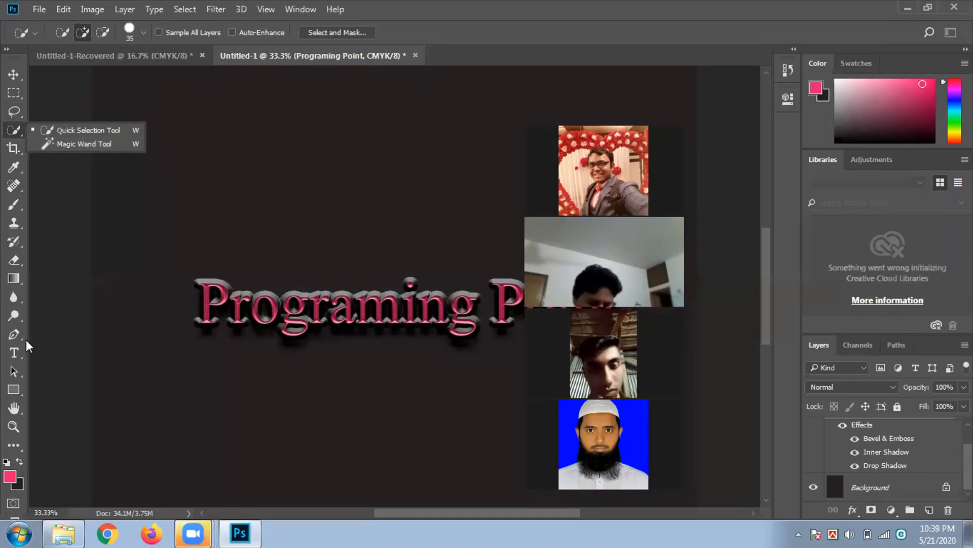
click(14, 354)
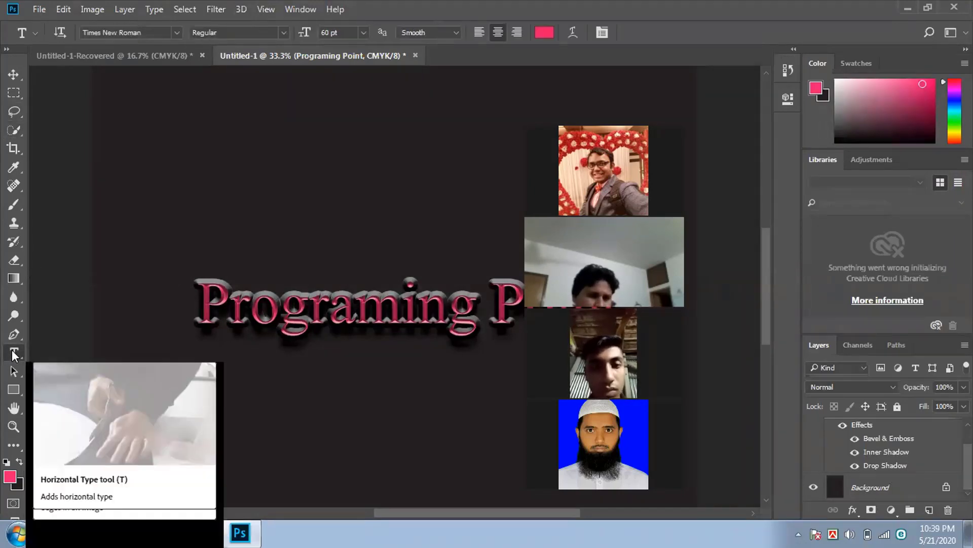
right_click(15, 355)
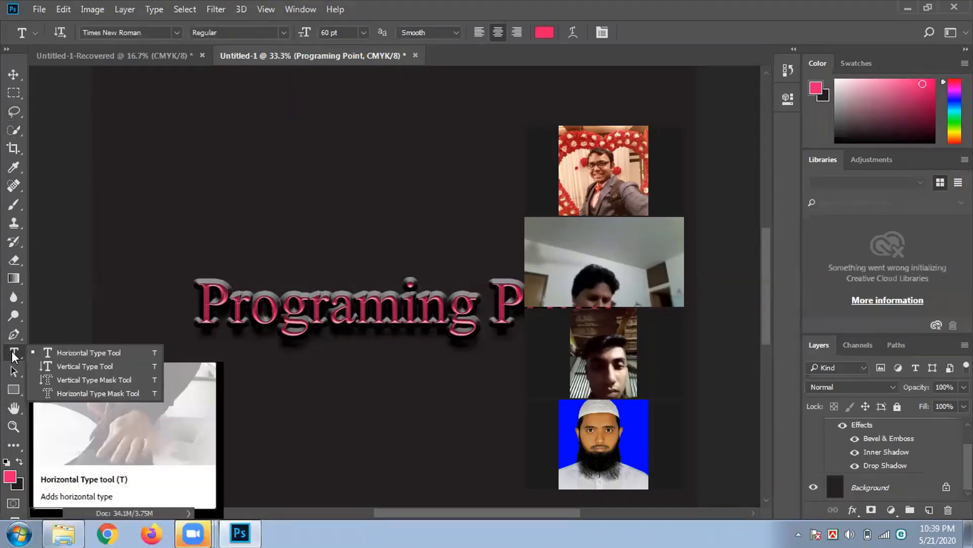
click(77, 331)
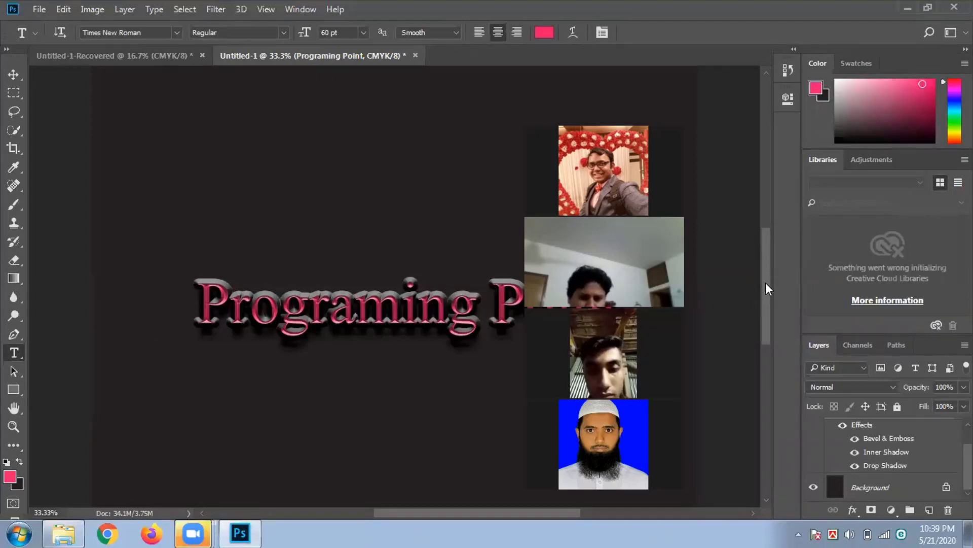
drag(766, 297, 765, 330)
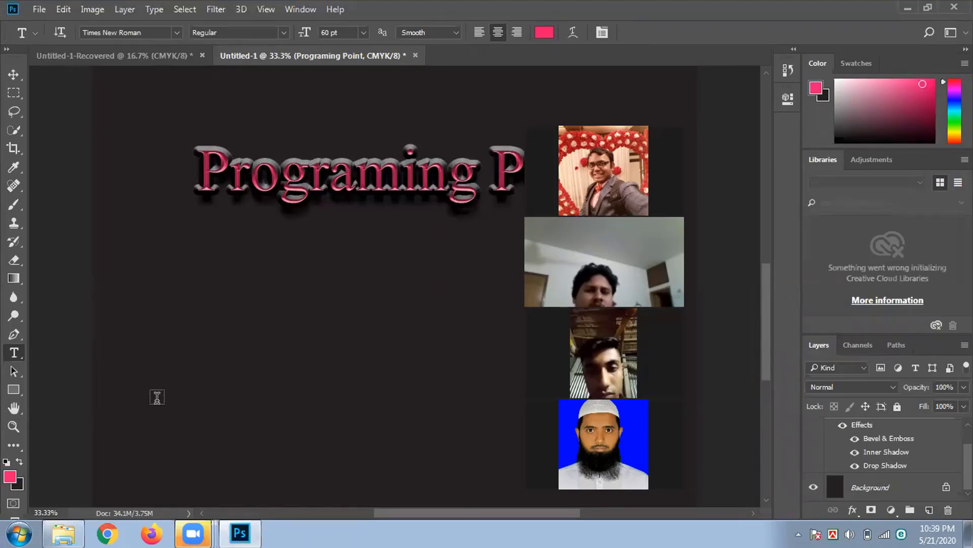
- Switch to the Untitled-1-Recovered document with the car copies and select its Background layer
click(144, 53)
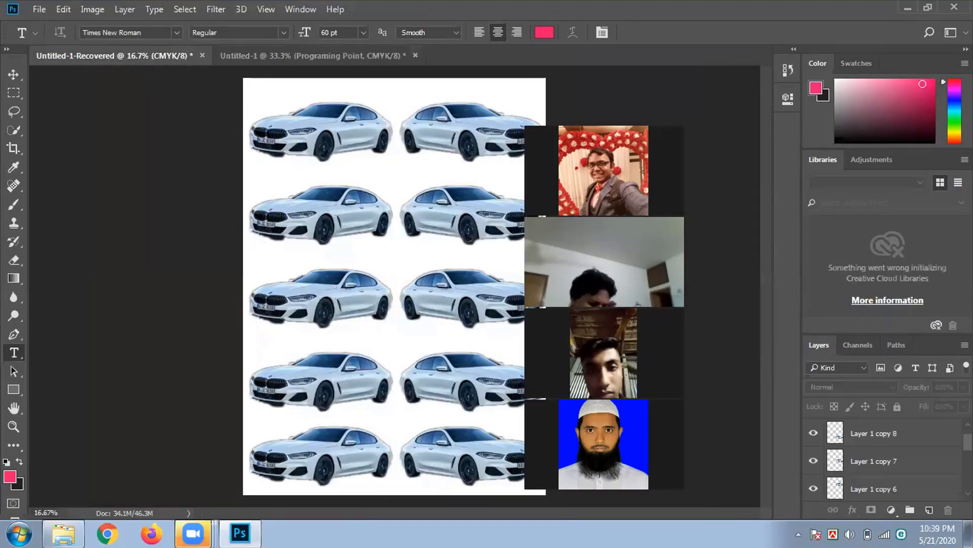
scroll(885, 459, down, 5)
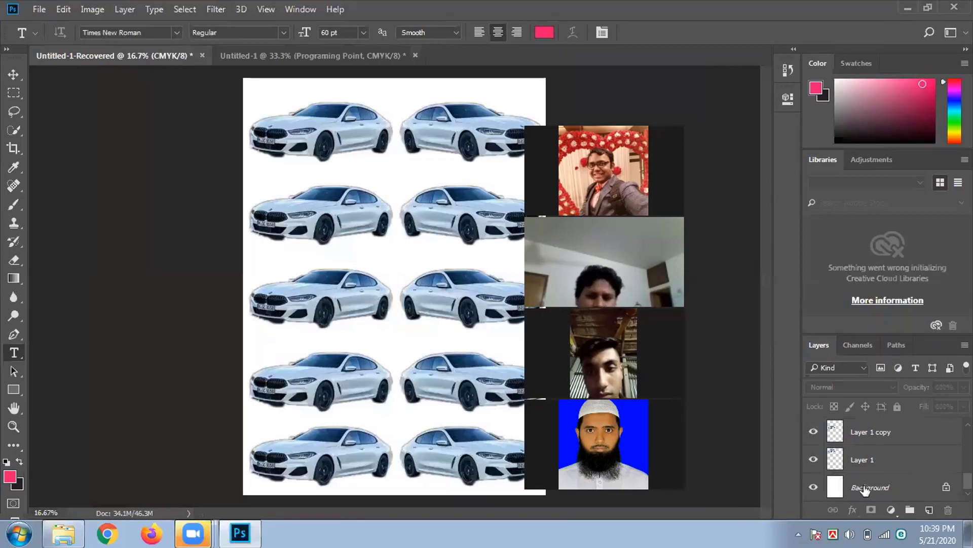
click(862, 490)
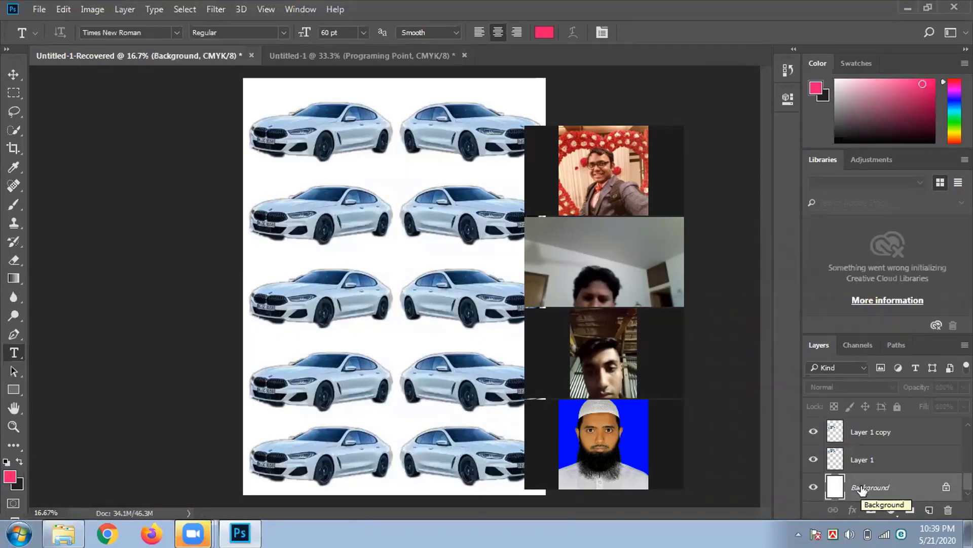
- Set the background color to near-black 0e0d0e in the Color Picker
click(20, 488)
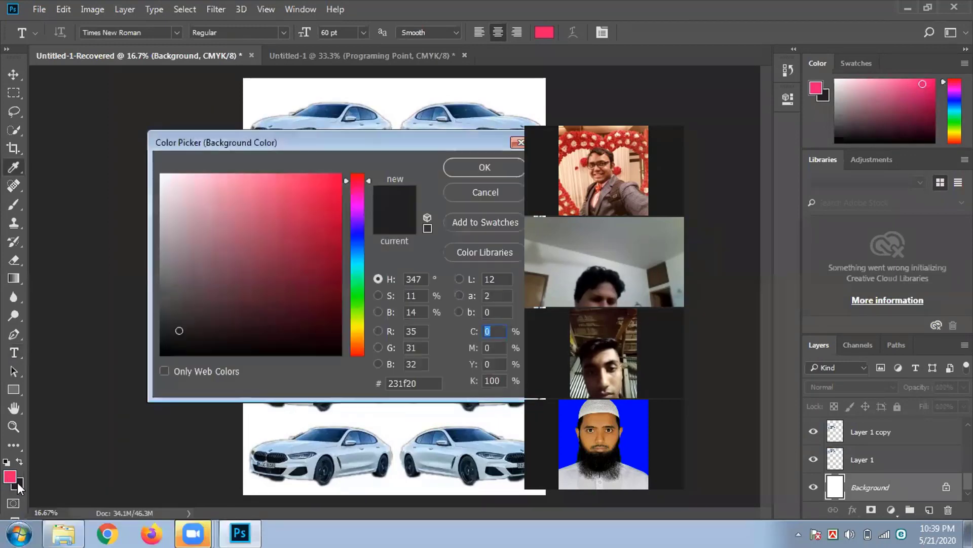
click(167, 345)
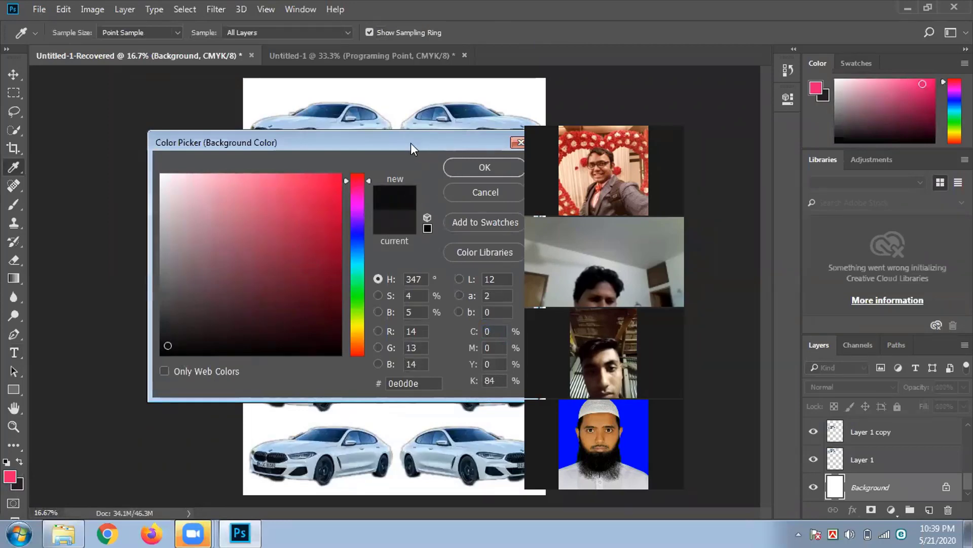
drag(410, 143, 342, 145)
click(412, 169)
key(t)
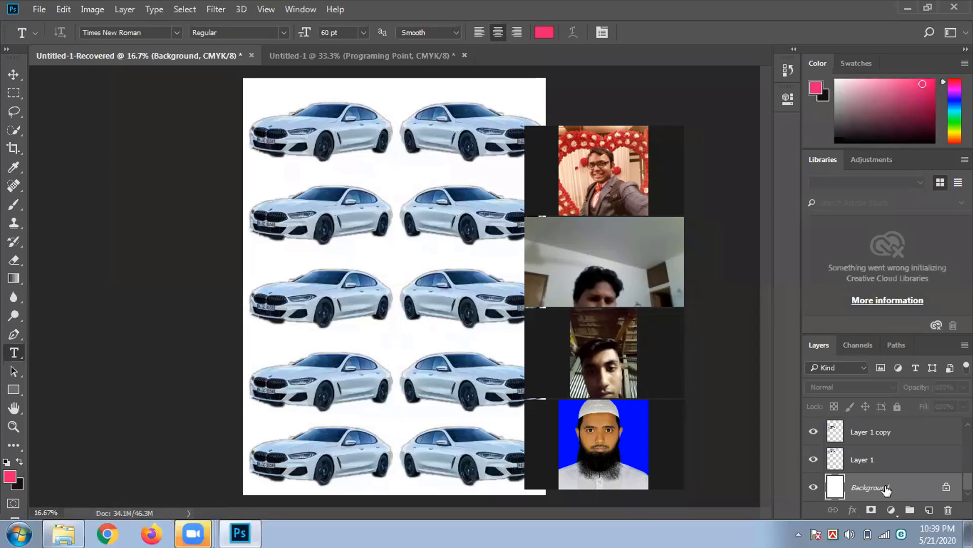
- Fill the Background layer with the black background color and refill it with the pink foreground color
key(ctrl+BackSpace)
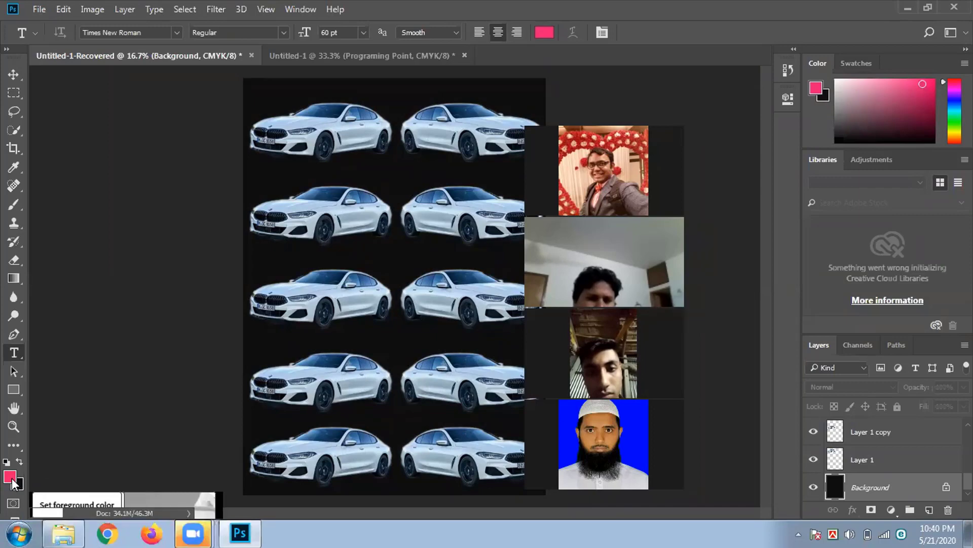
key(alt+BackSpace)
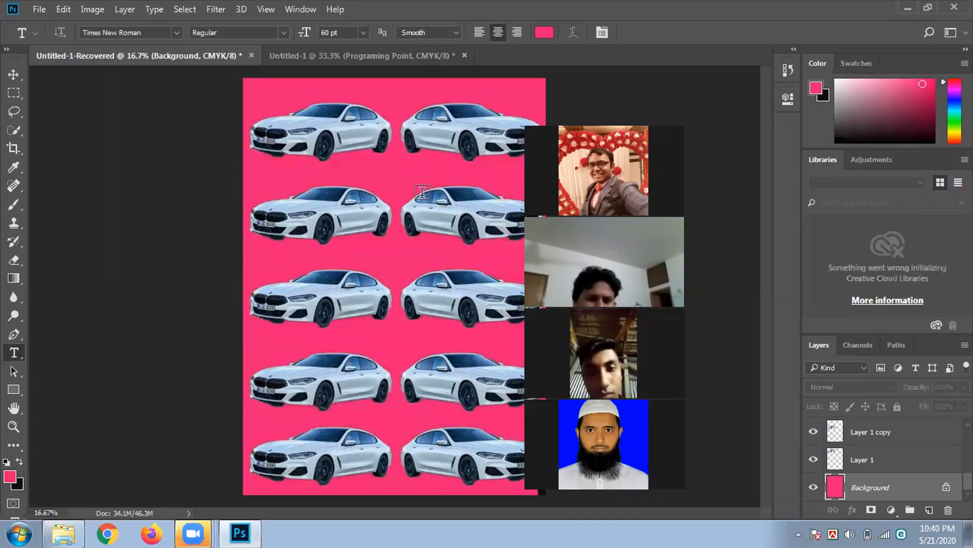
- Switch to the Untitled-1 document with the styled text and activate the Vertical Type tool
click(328, 57)
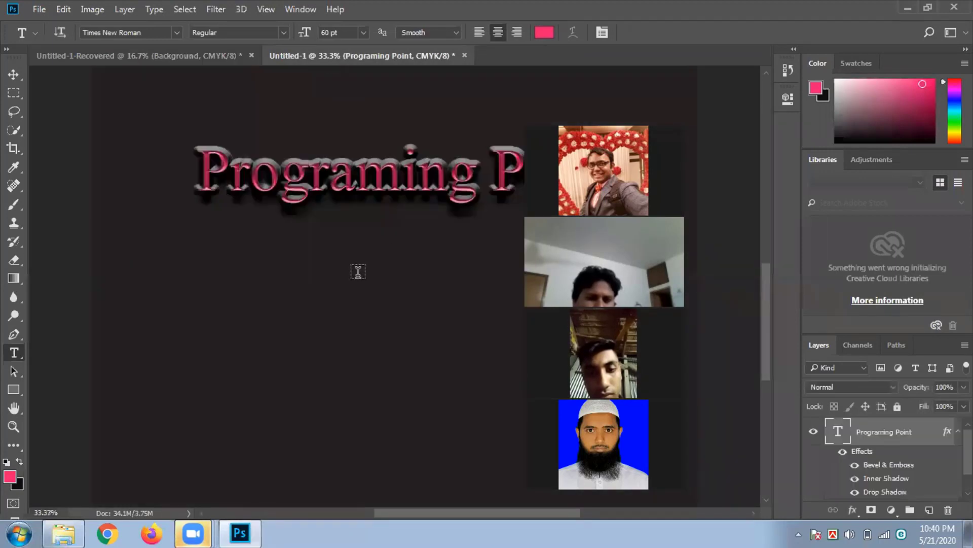
right_click(15, 353)
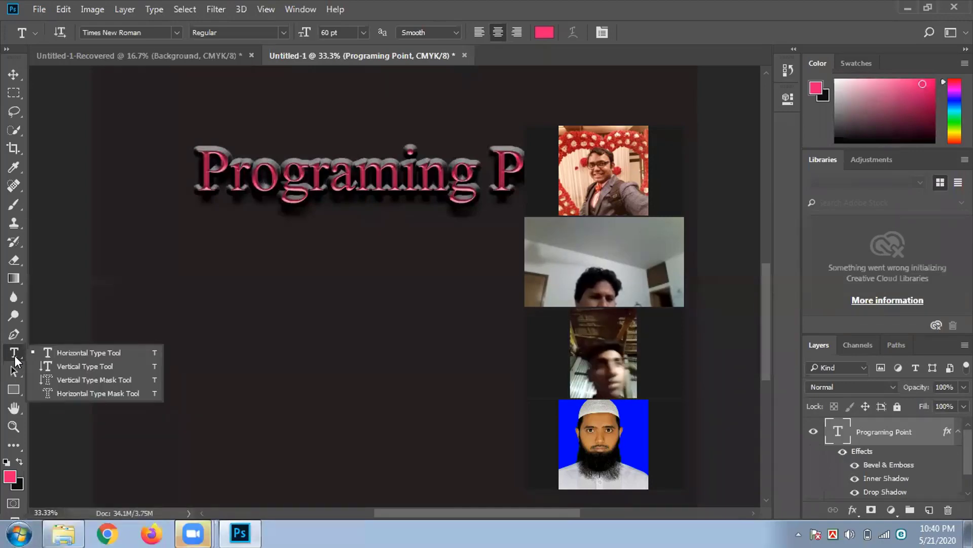
click(45, 323)
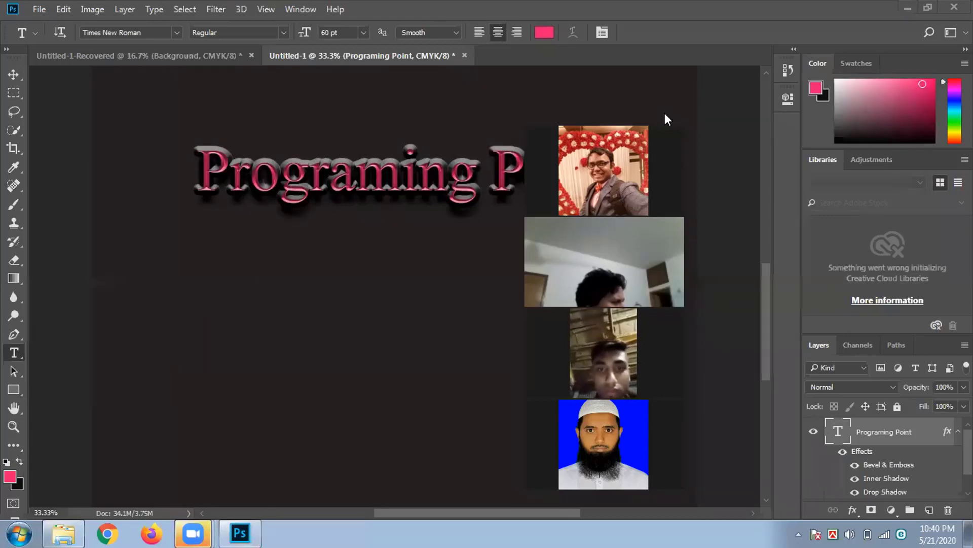
right_click(11, 352)
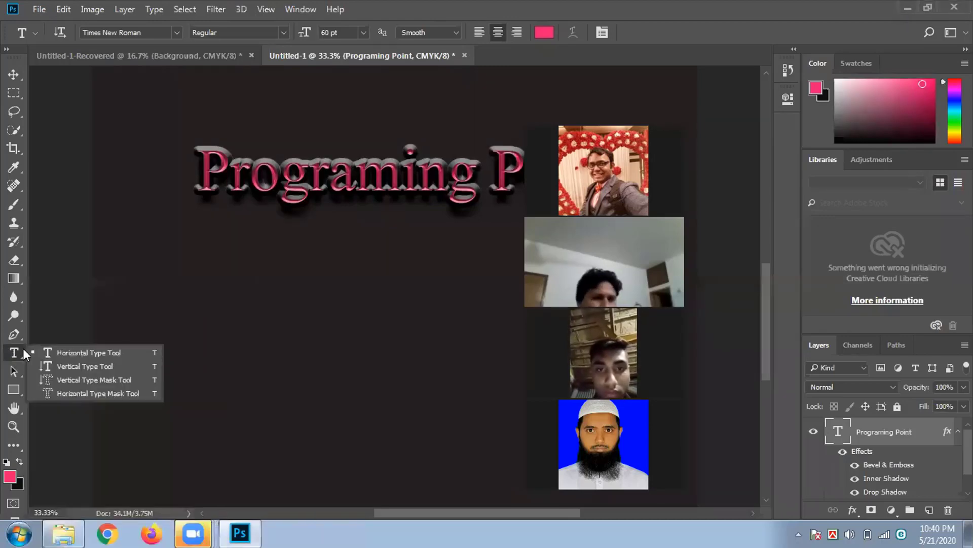
click(73, 364)
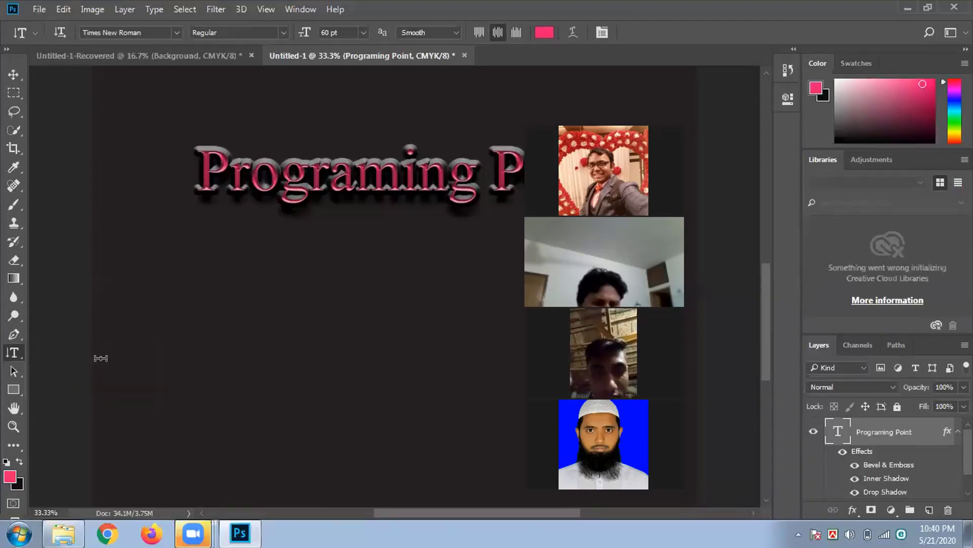
- Add the vertical text "Programming Point" in 60 pt Times New Roman near the canvas's left side
click(199, 311)
text(P)
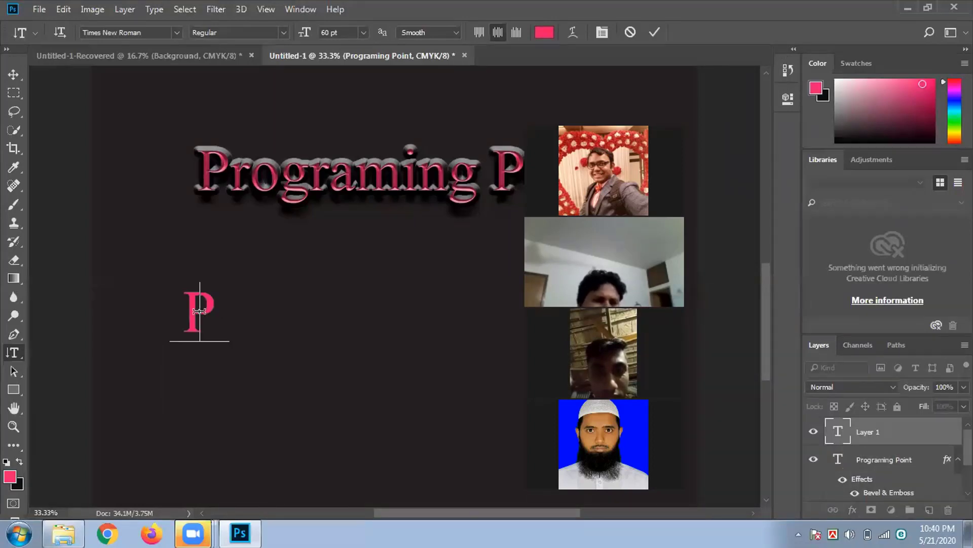
text(rog)
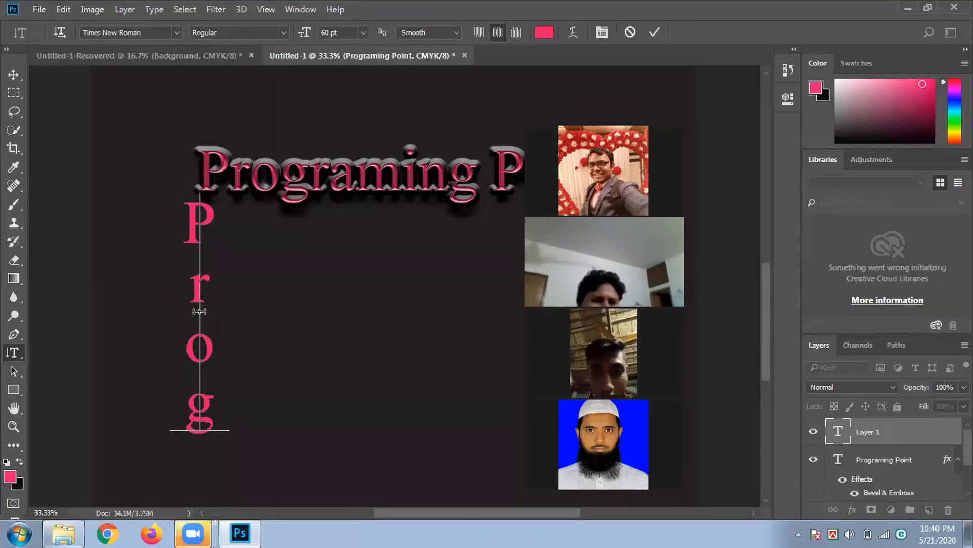
text(rammii)
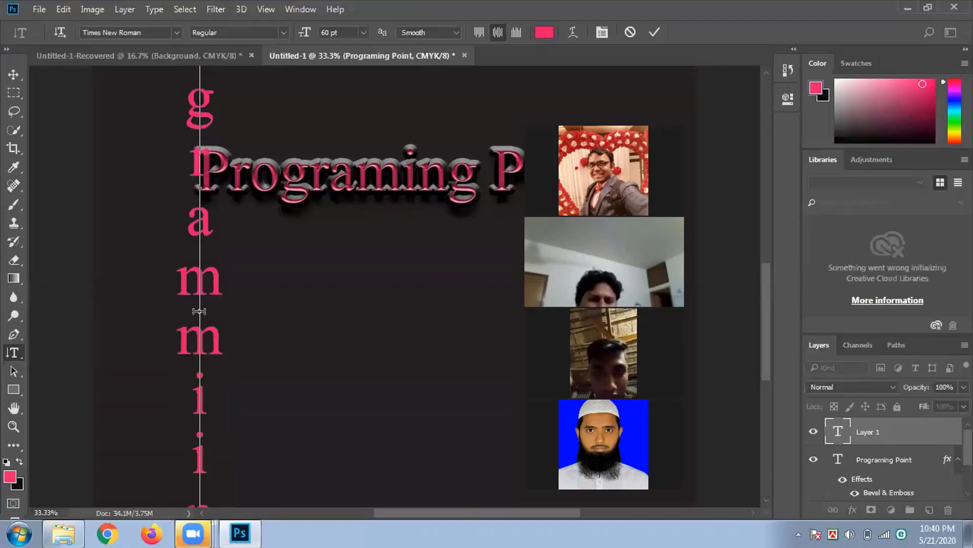
key(BackSpace)
text(ngP)
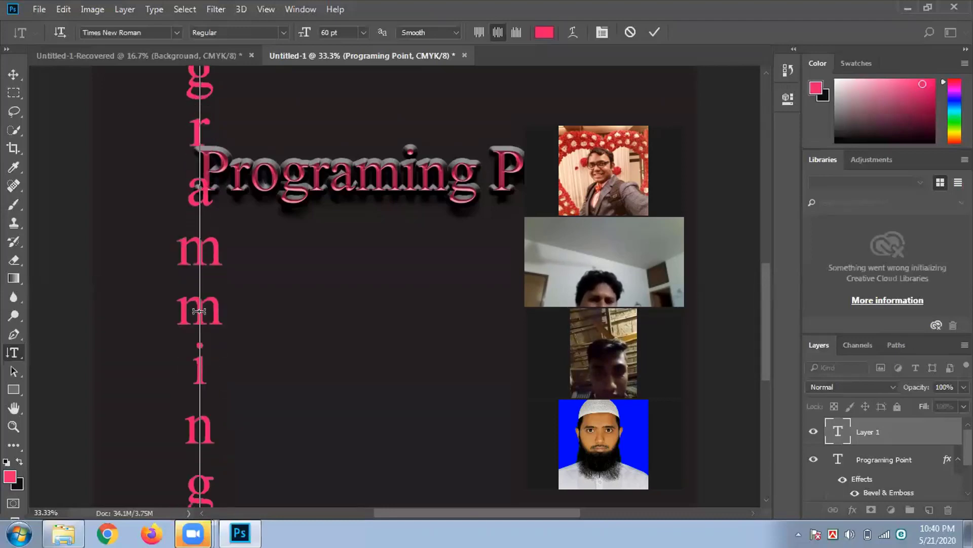
key(ctrl+minus)
key(ctrl+minus)
key(ctrl+minus)
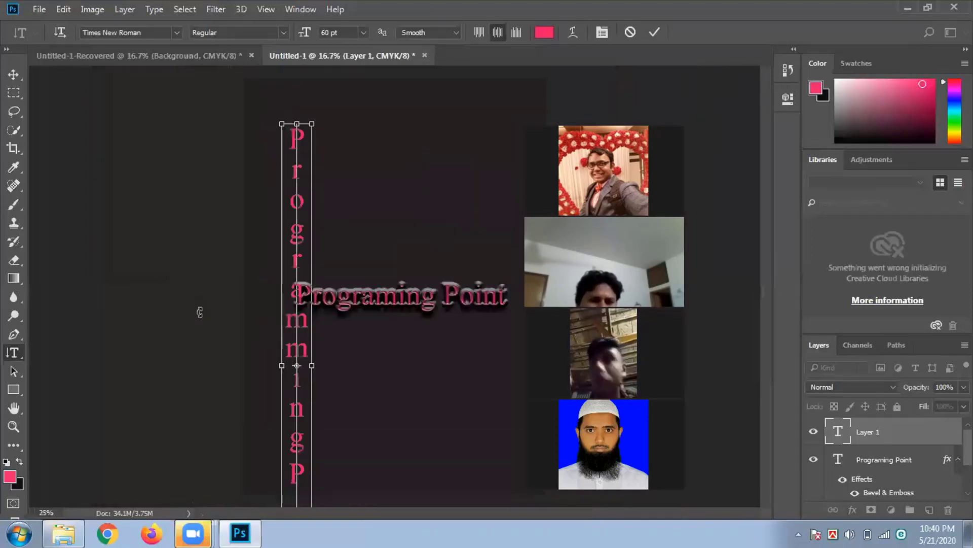
- Commit the vertical text and move it up and left, clear of the styled "Programing Point" text
click(11, 69)
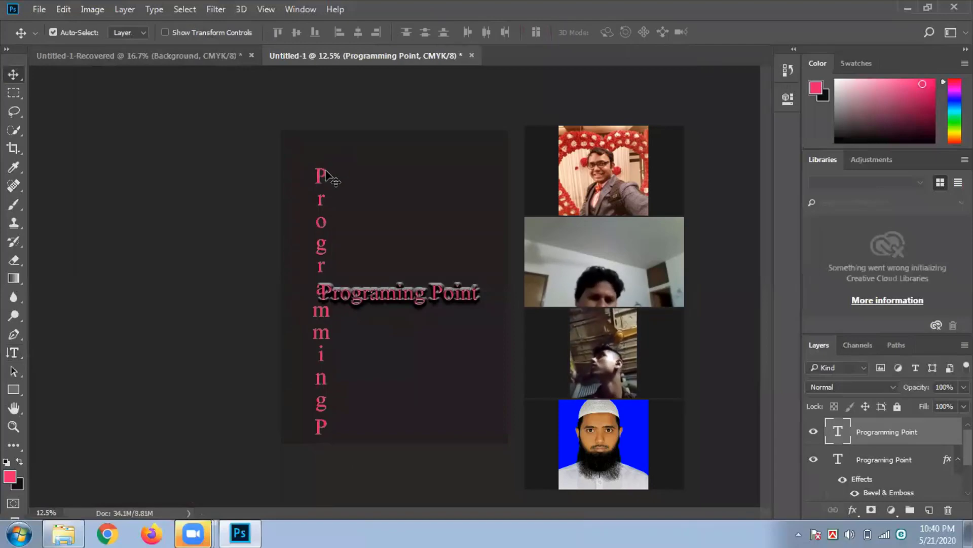
drag(326, 174, 306, 152)
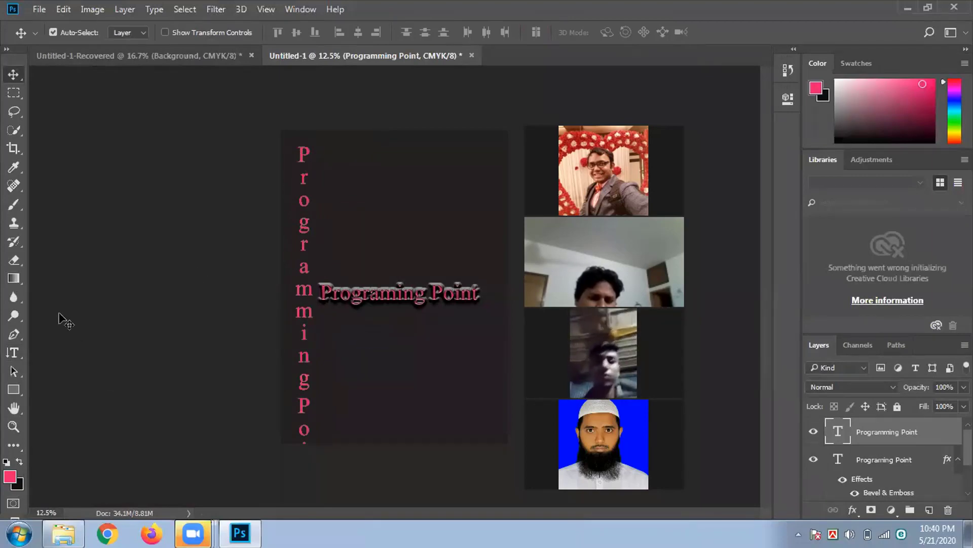
key(ctrl+plus)
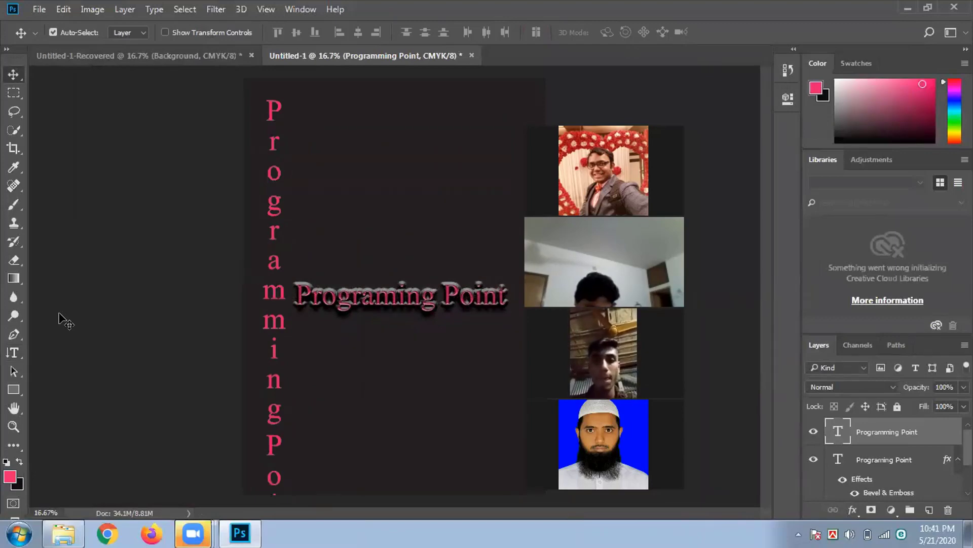
- Review the Type tool variants, the available layer effects and the Lasso tool variants
click(14, 358)
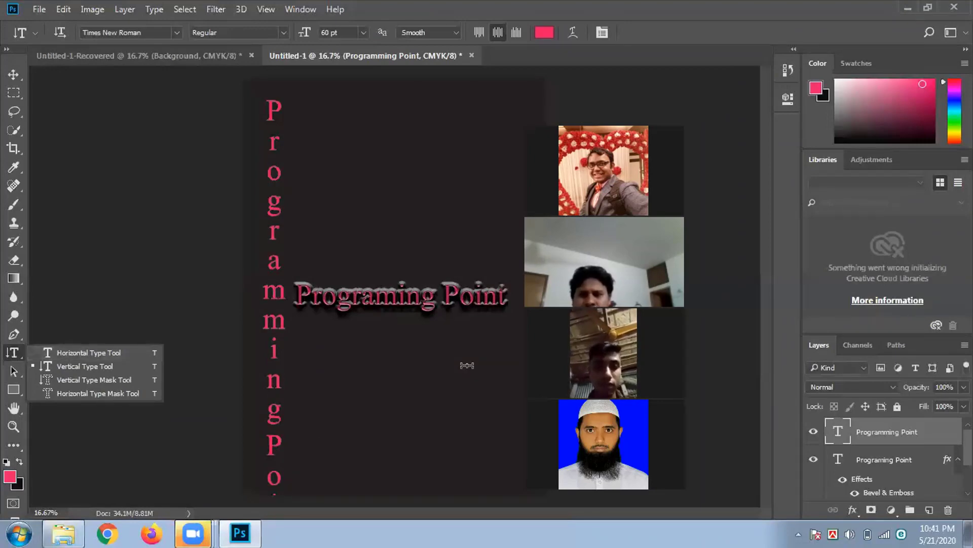
click(852, 509)
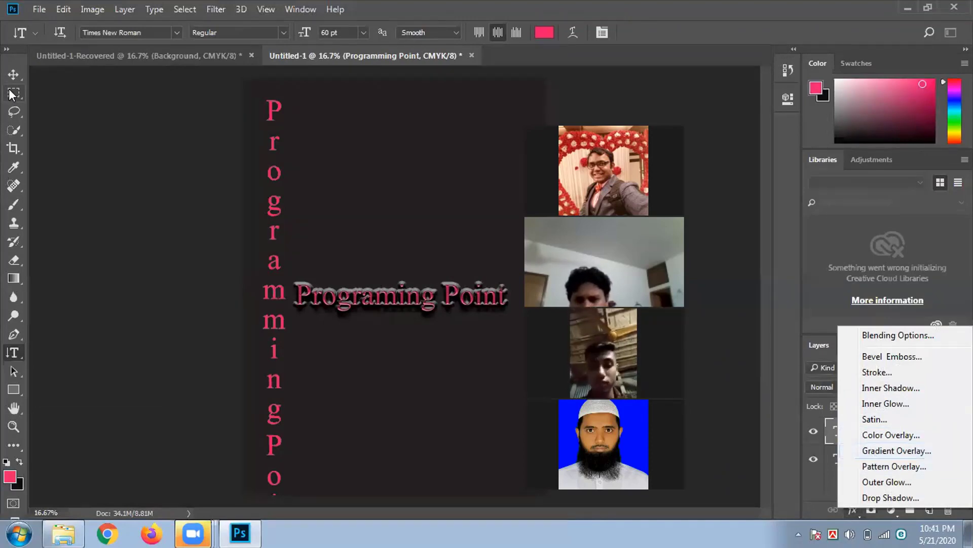
click(14, 115)
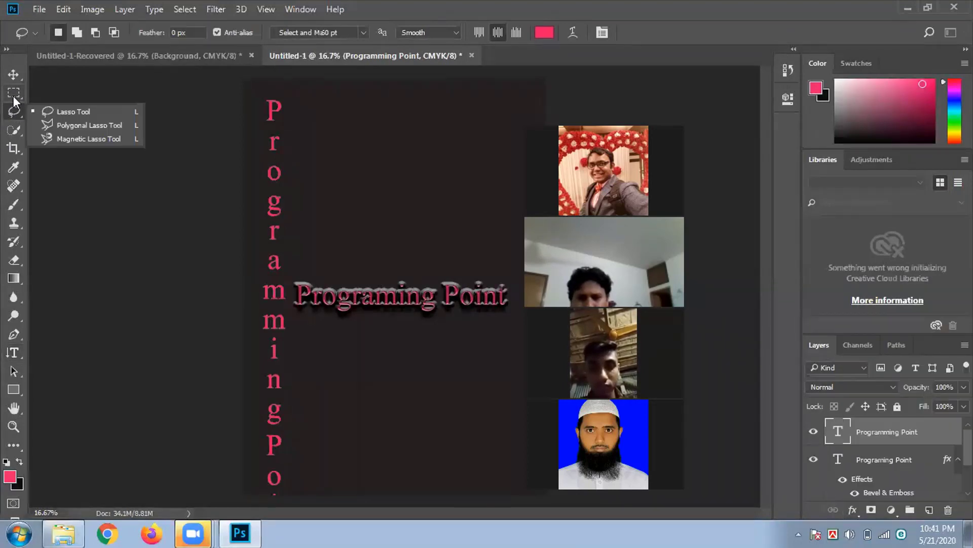
click(10, 75)
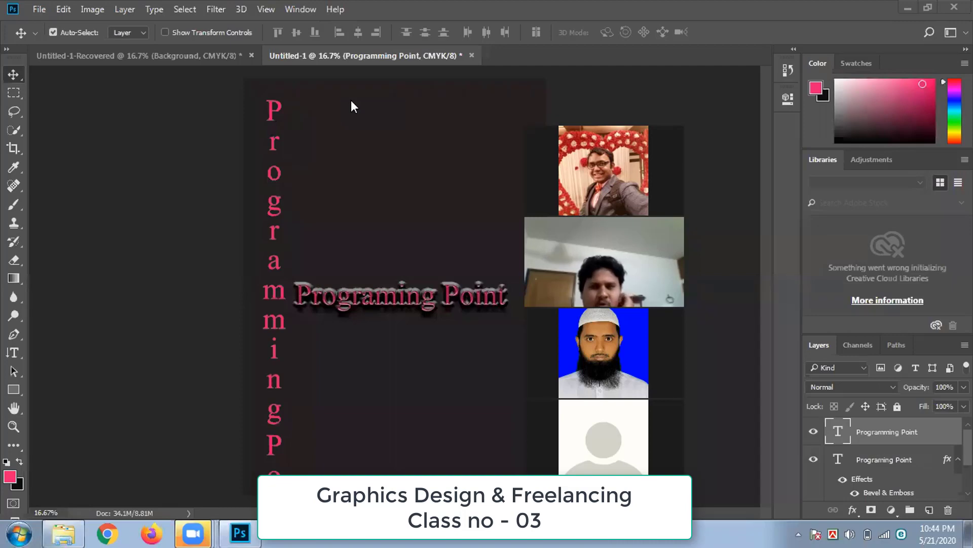
click(850, 512)
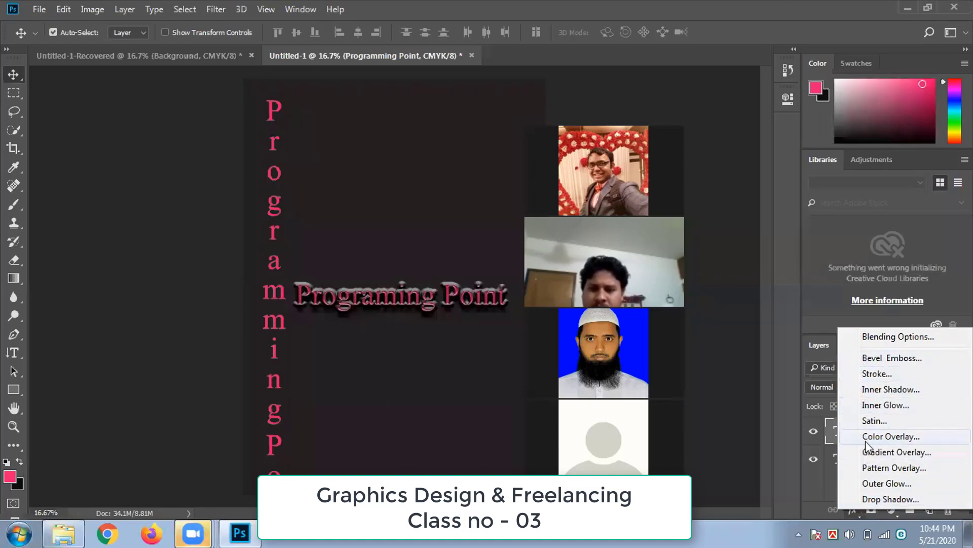
key(Escape)
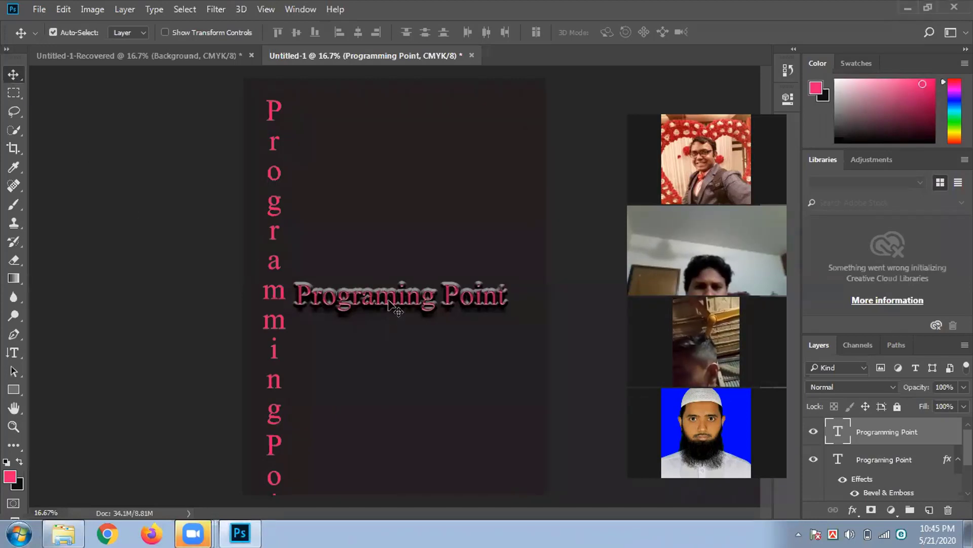
- Move the styled horizontal "Programing Point" text slightly up and to the right on the canvas
mouse_move(404, 299)
mouse_down()
mouse_move(408, 292)
mouse_move(398, 293)
mouse_up()
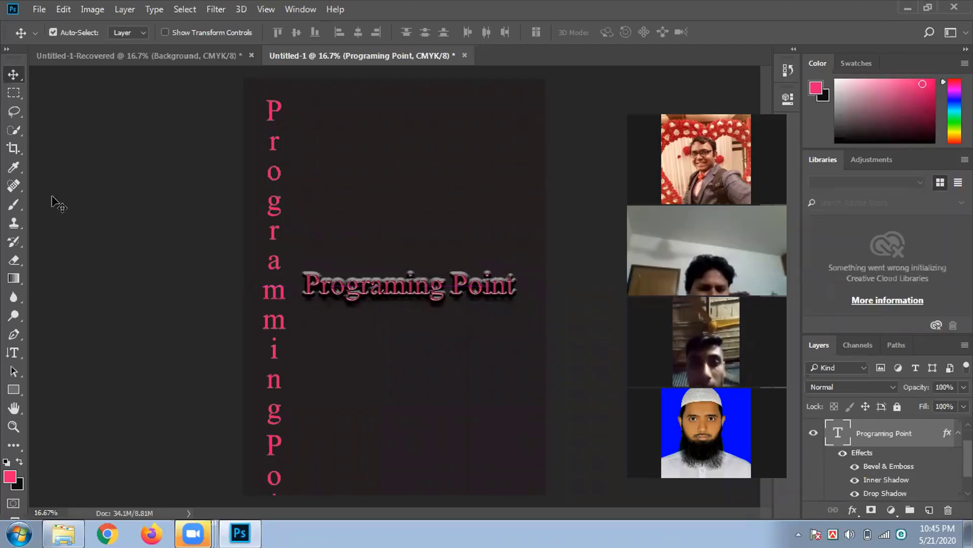
- Start a Save for Web (Legacy) export of the document as a JPEG with Maximum quality
click(37, 9)
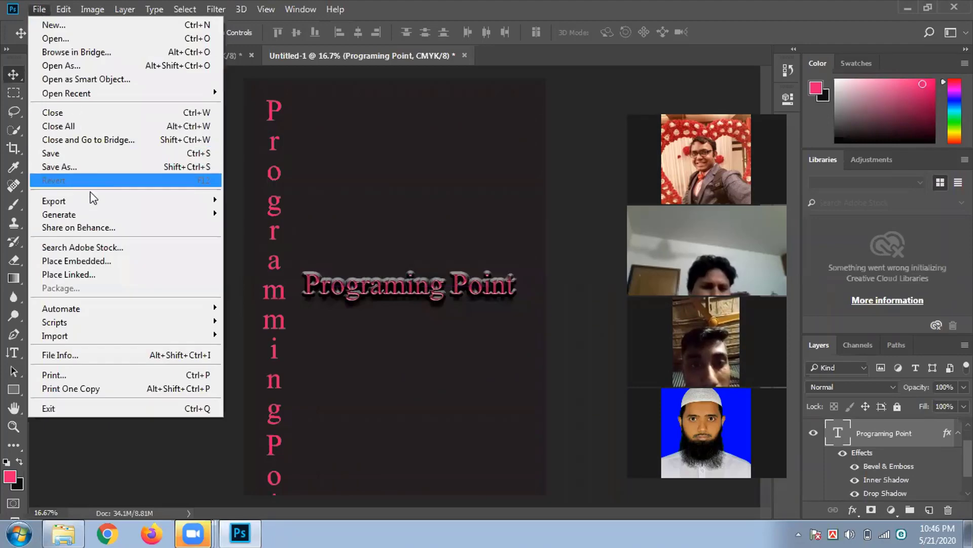
mouse_move(92, 201)
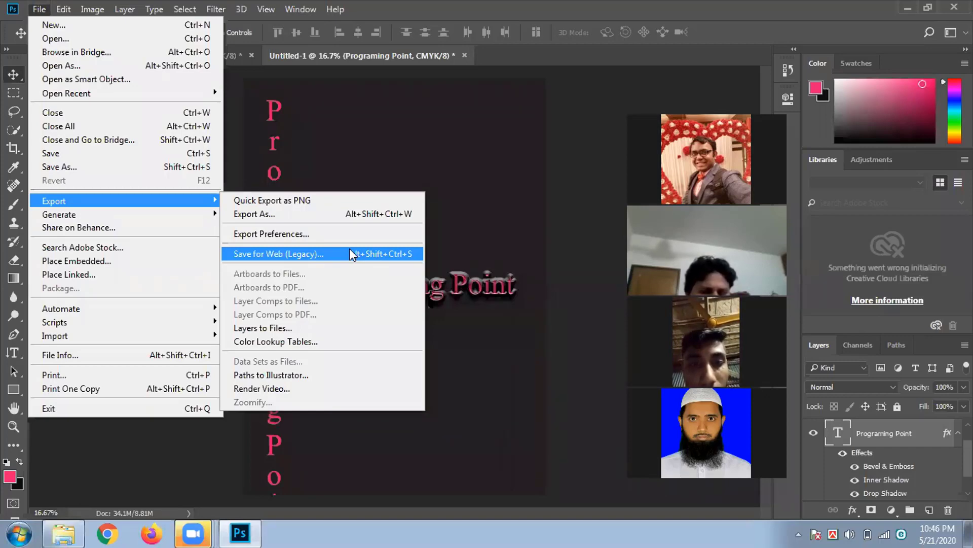
click(318, 253)
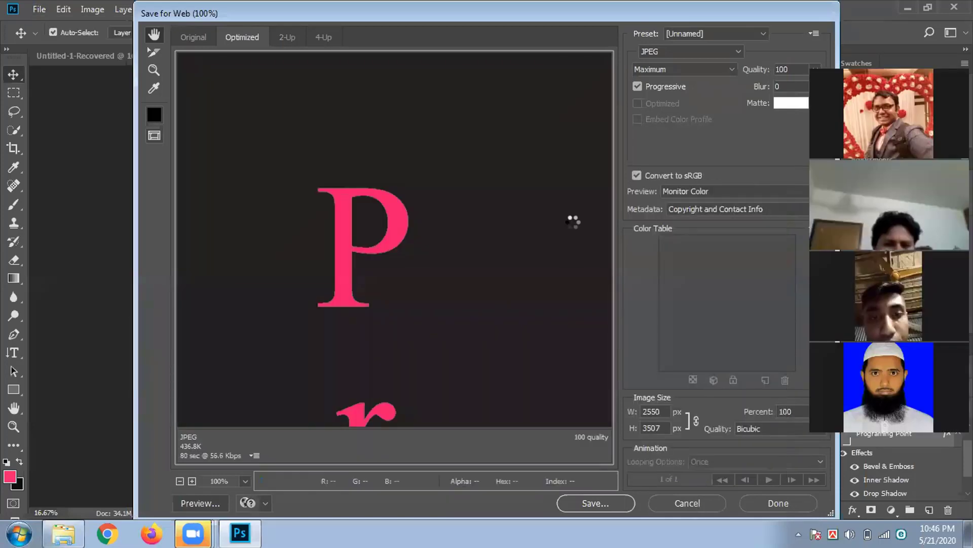
click(699, 53)
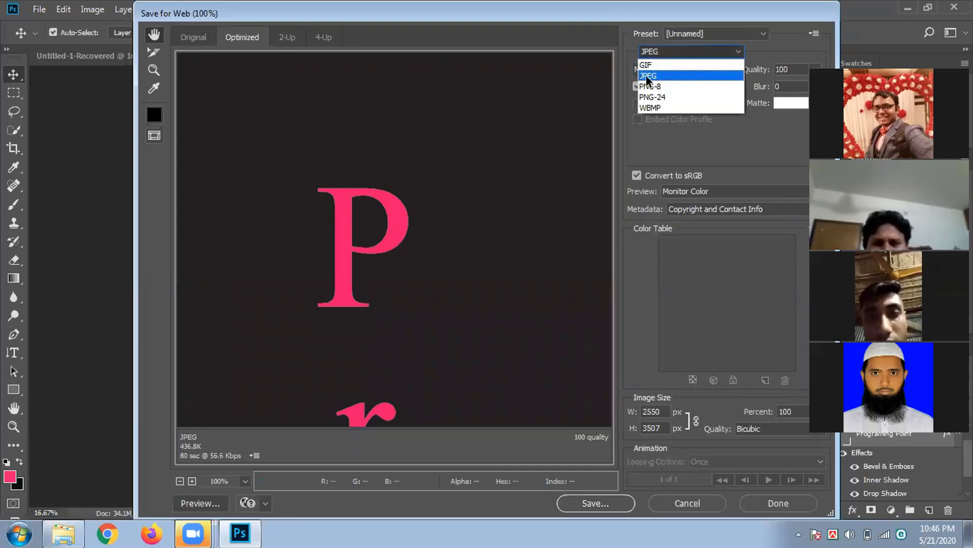
click(665, 77)
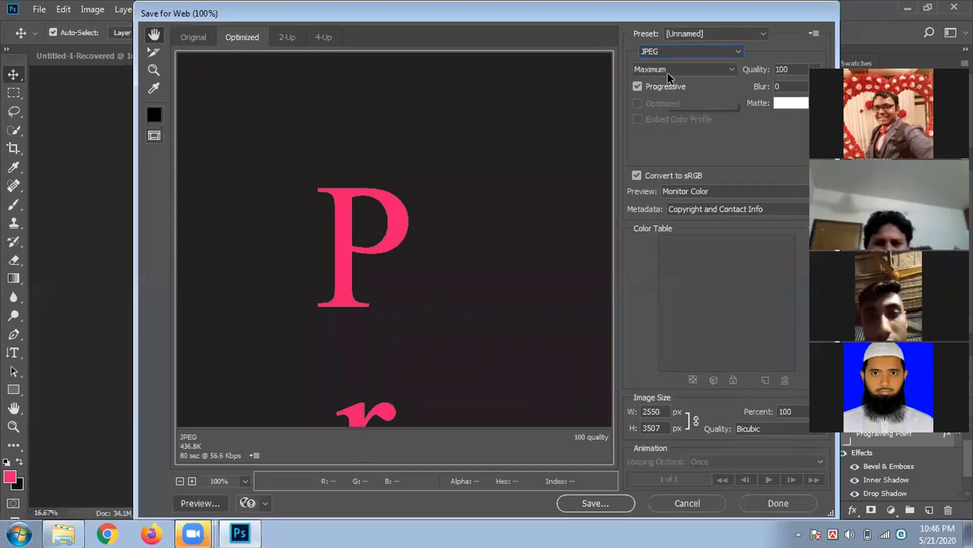
click(700, 69)
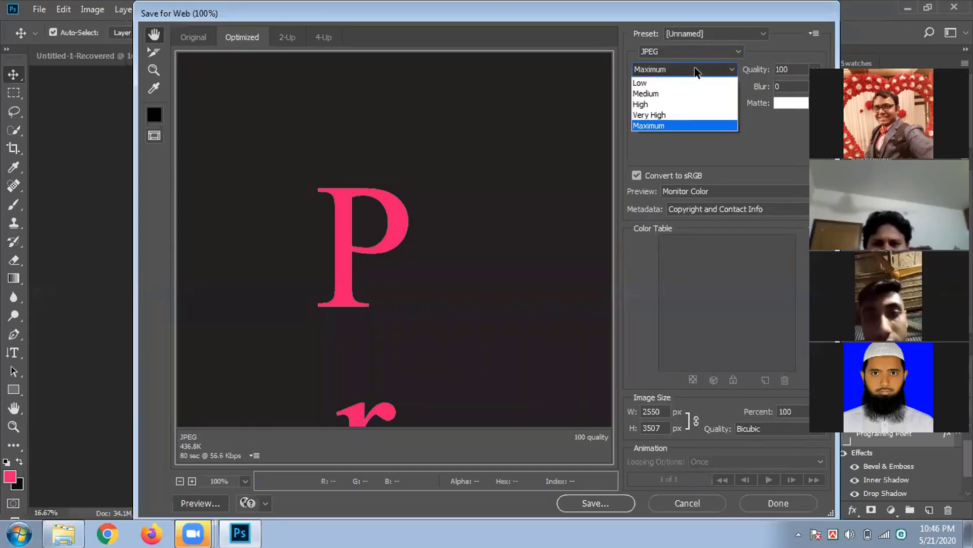
click(654, 127)
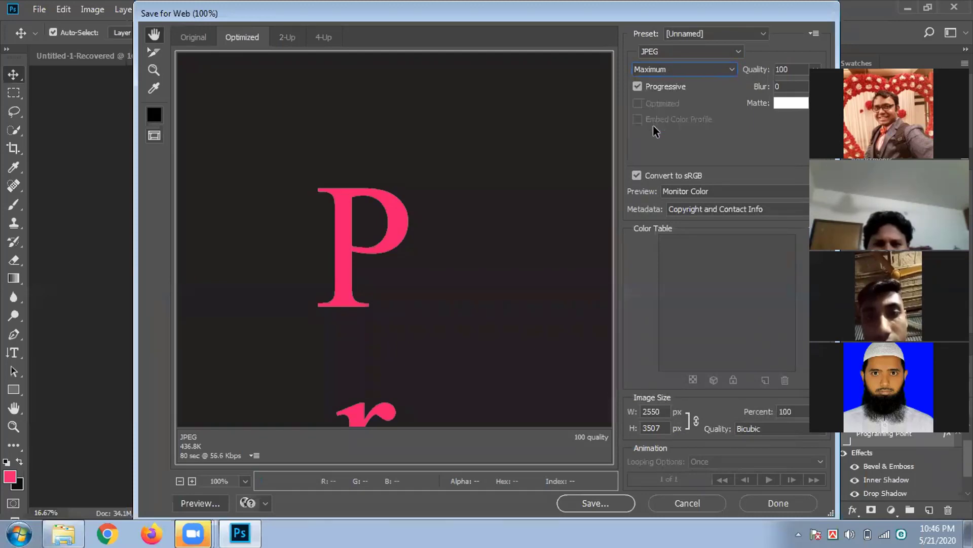
- Save the optimized JPEG as Untitled-1.jpg on the VIDEO (F:) drive
click(595, 502)
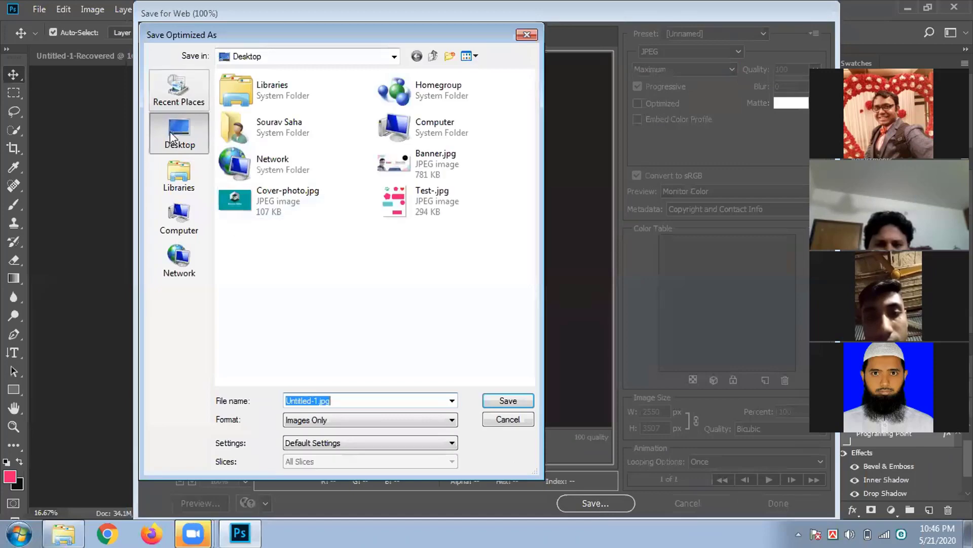
click(187, 221)
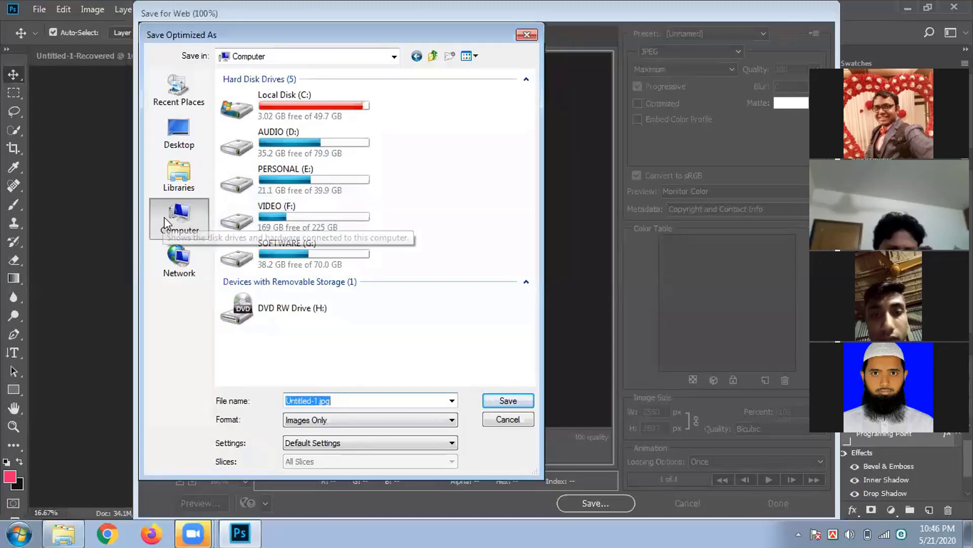
double_click(280, 213)
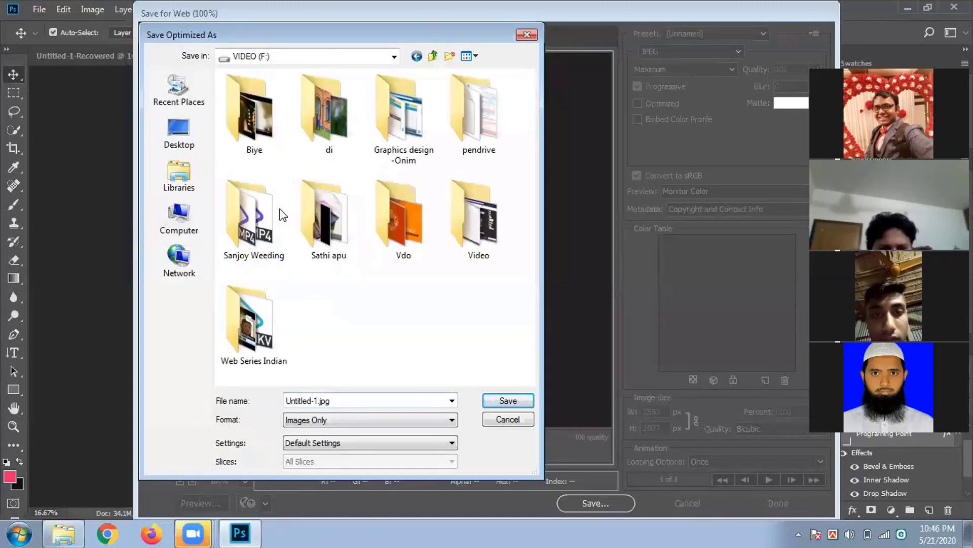
click(506, 403)
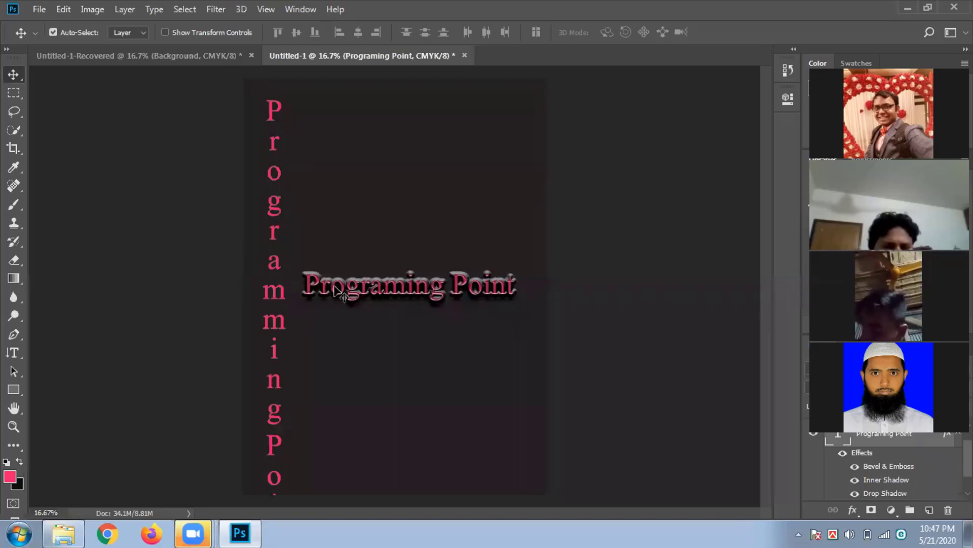
- Move the styled "Programing Point" text slightly up and start saving the document in Photoshop (PSD) format to the Desktop
drag(350, 293, 351, 266)
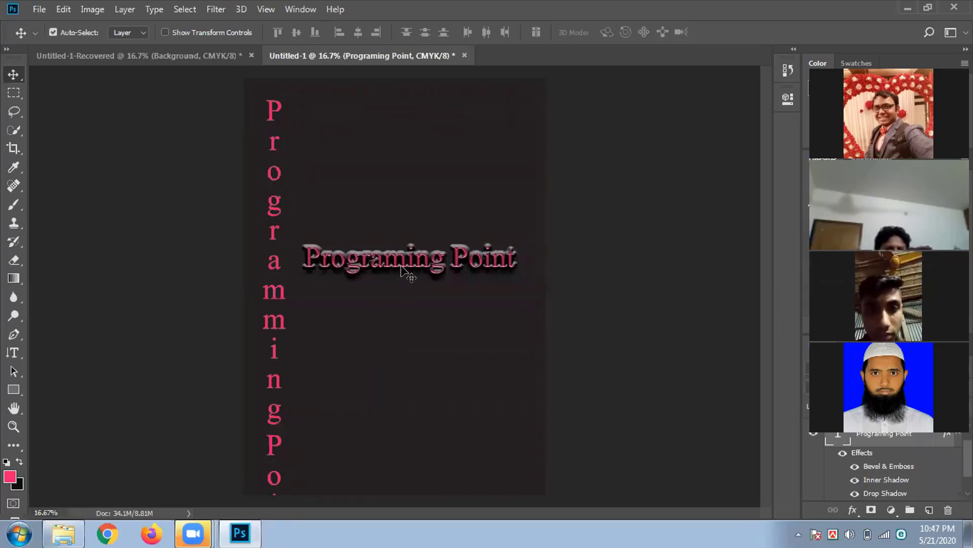
click(38, 9)
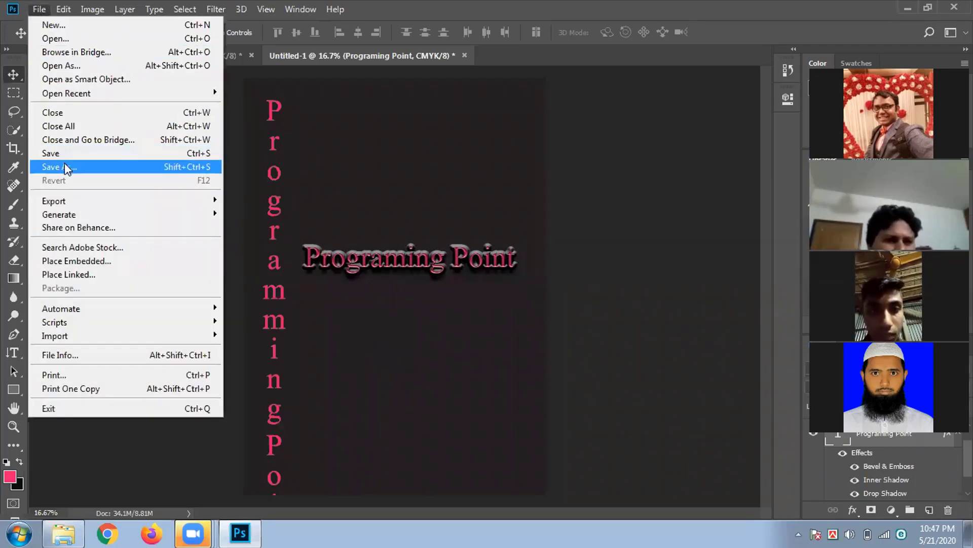
click(65, 167)
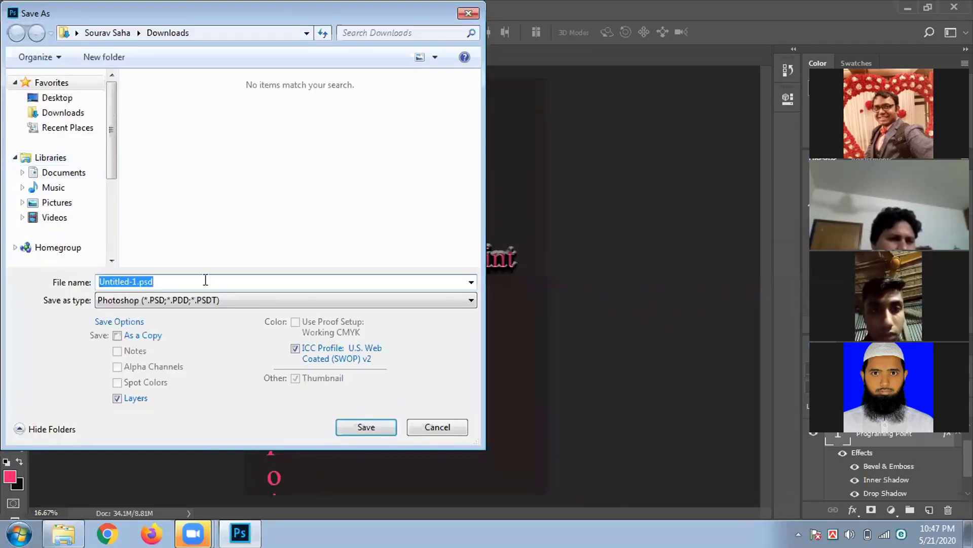
click(238, 303)
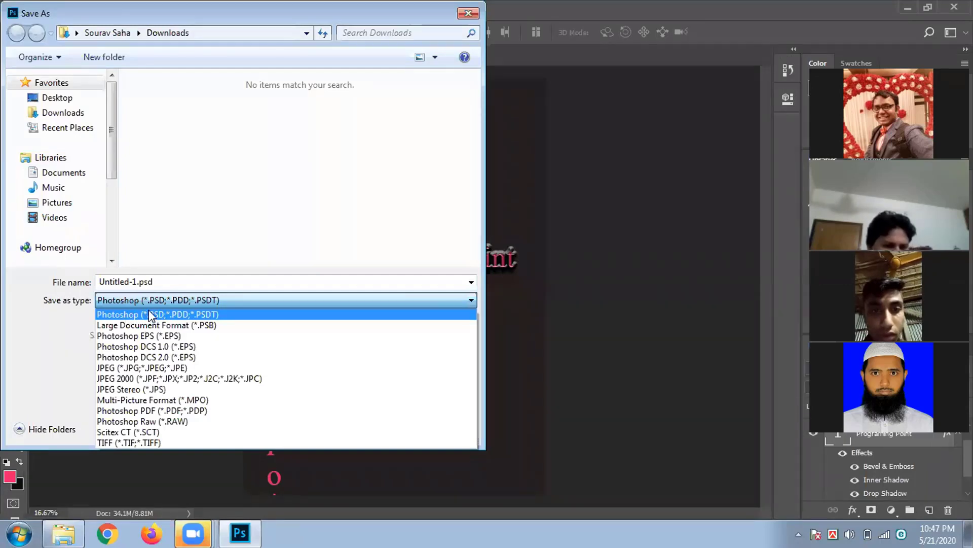
click(169, 313)
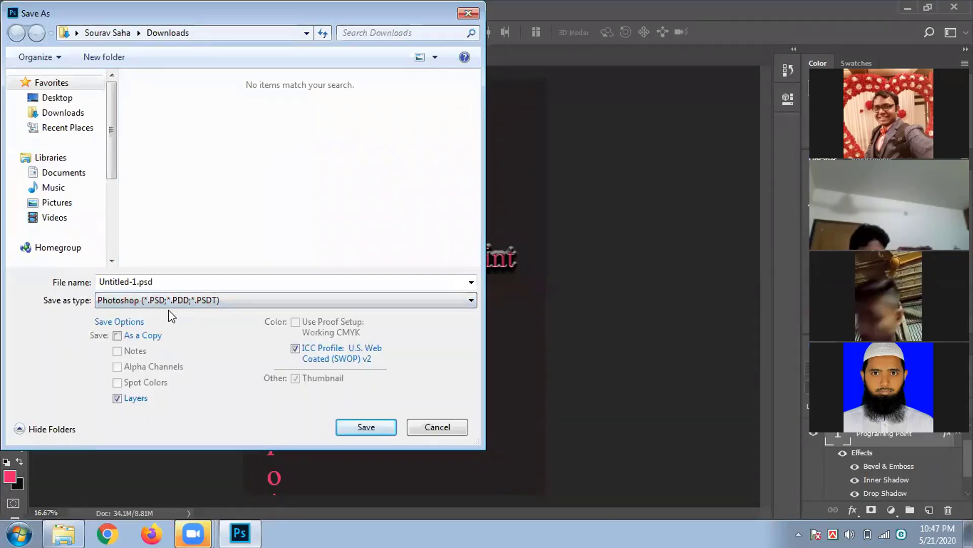
click(77, 97)
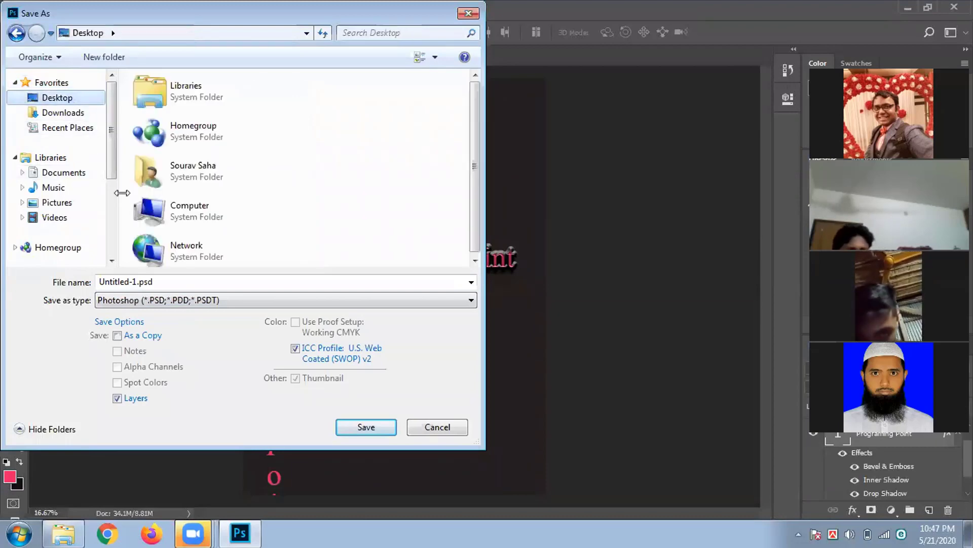
- Name the file "3rd class" and save it with Maximize Compatibility enabled
click(202, 282)
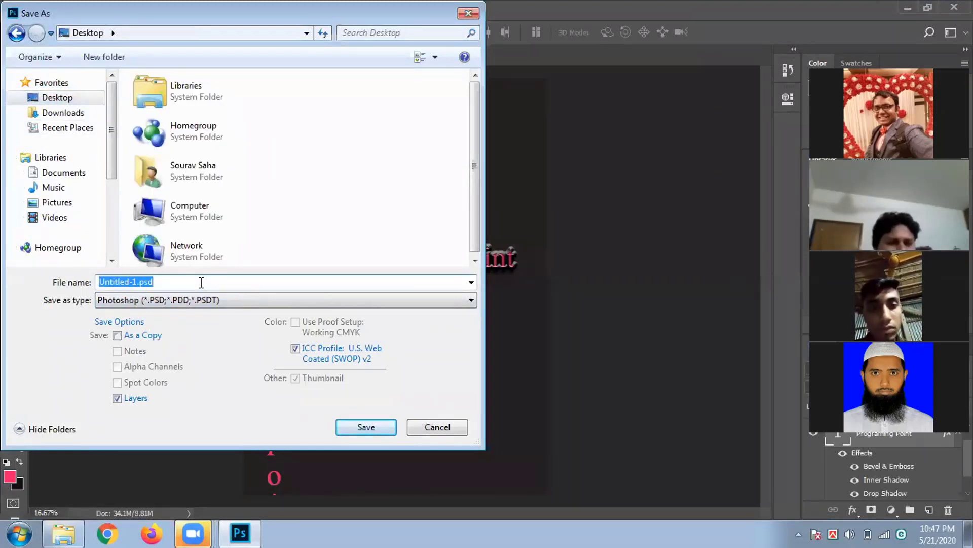
text(Te)
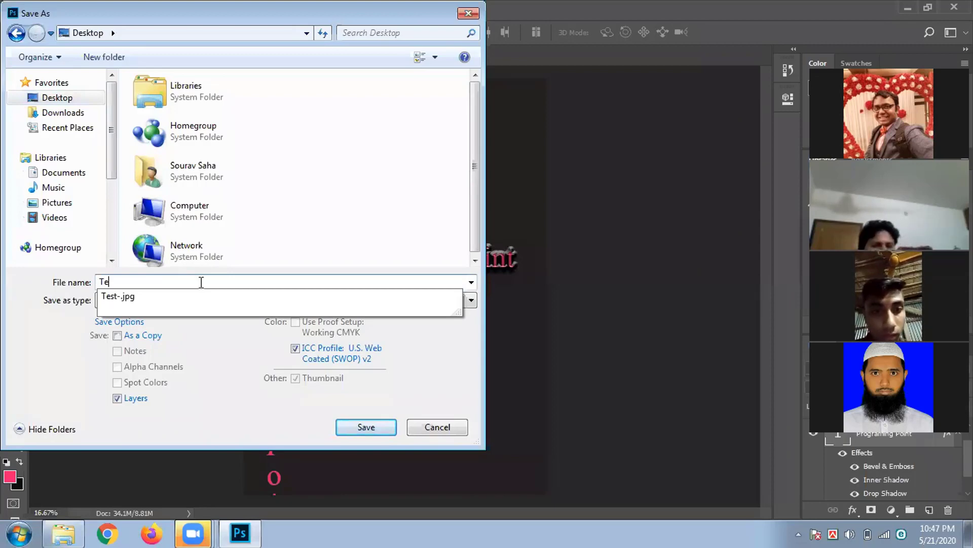
key(BackSpace)
key(BackSpace)
text(3r)
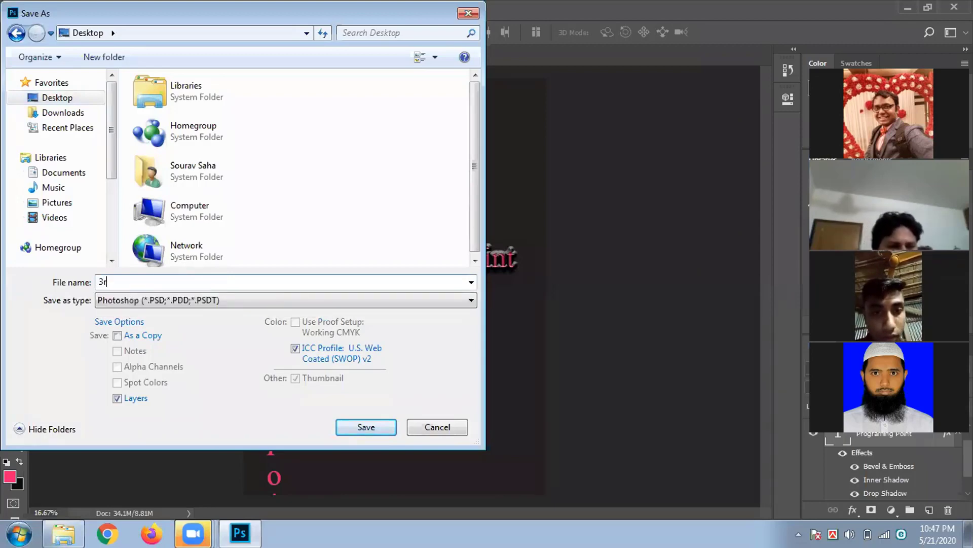
text(d class)
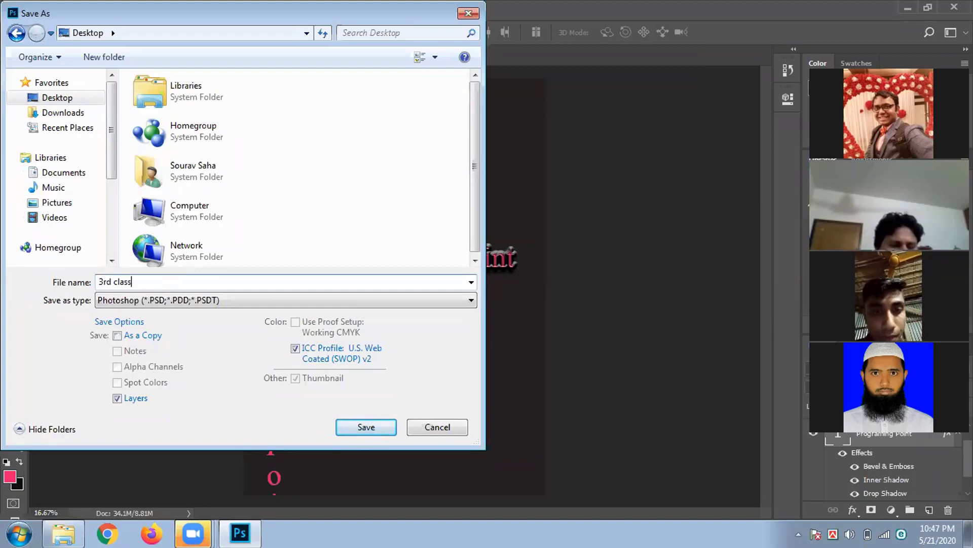
click(351, 427)
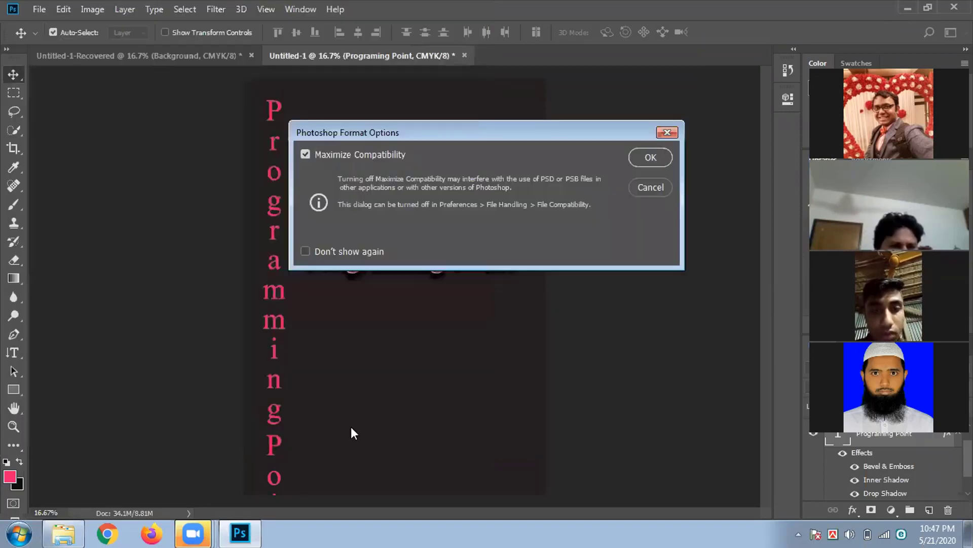
click(636, 161)
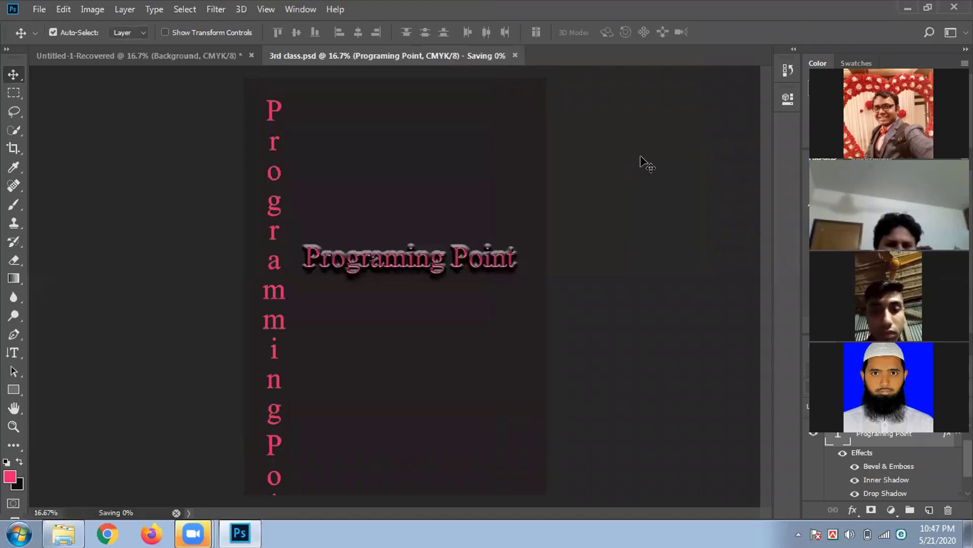
- Switch to the File Explorer window and check the Desktop folder for the saved file
click(908, 11)
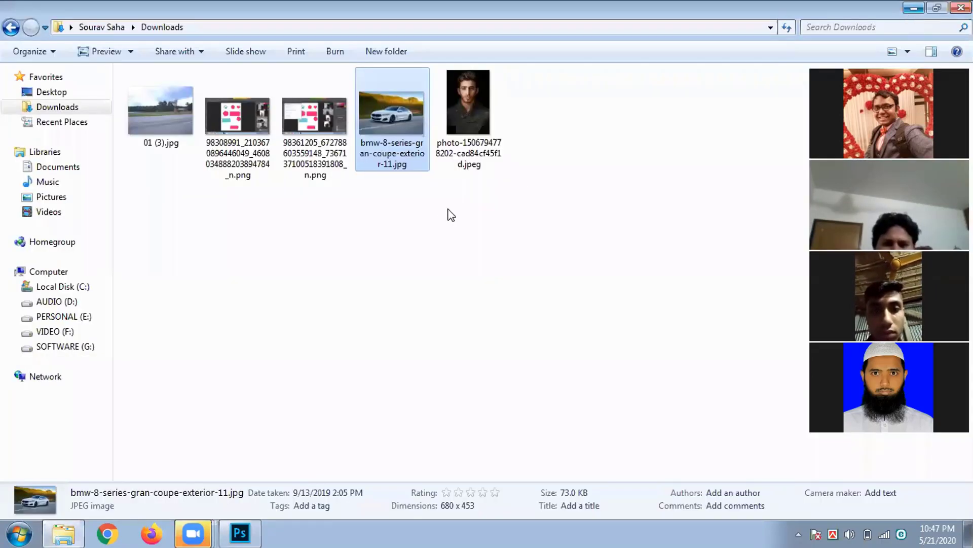
click(55, 93)
click(549, 241)
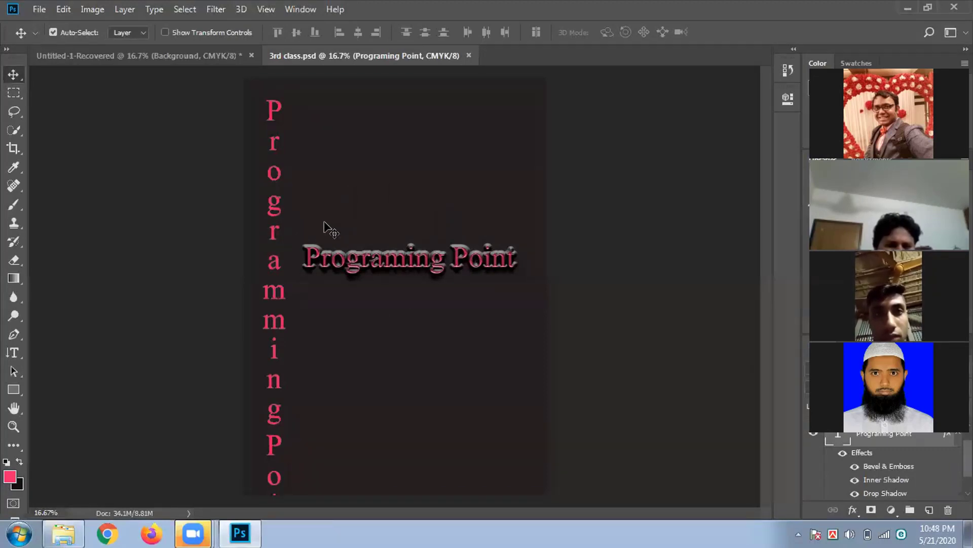
click(42, 10)
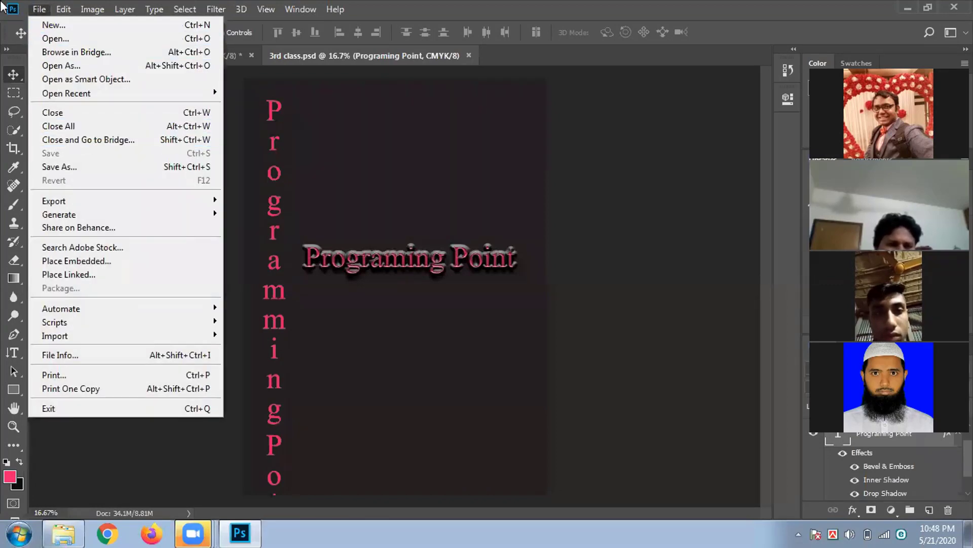
click(477, 152)
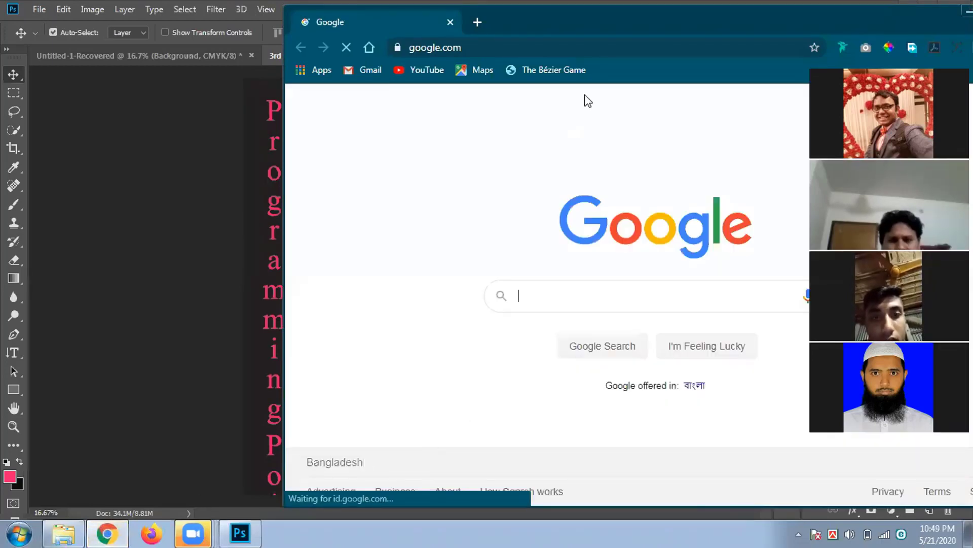
- Switch to Chrome and open the unsplash.com website
click(613, 48)
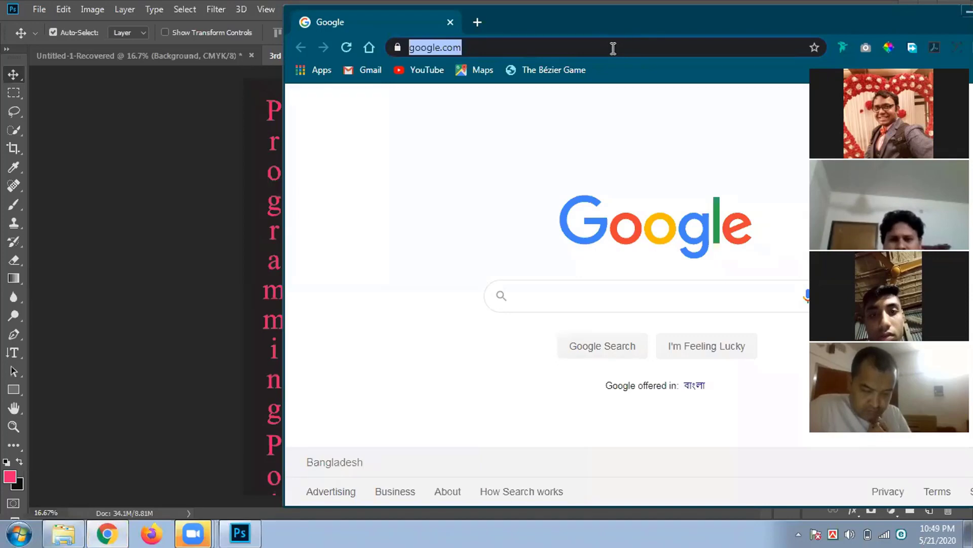
text(unsplas)
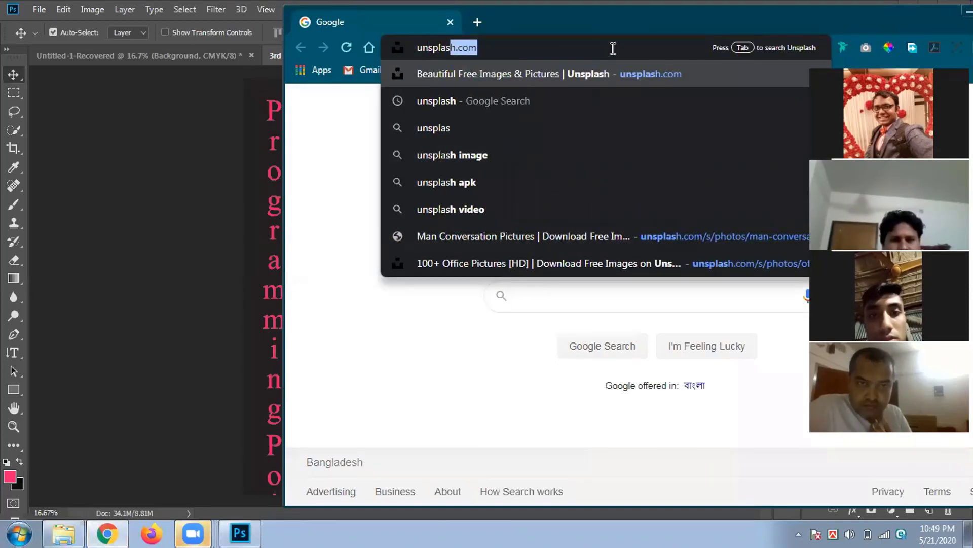
key(Return)
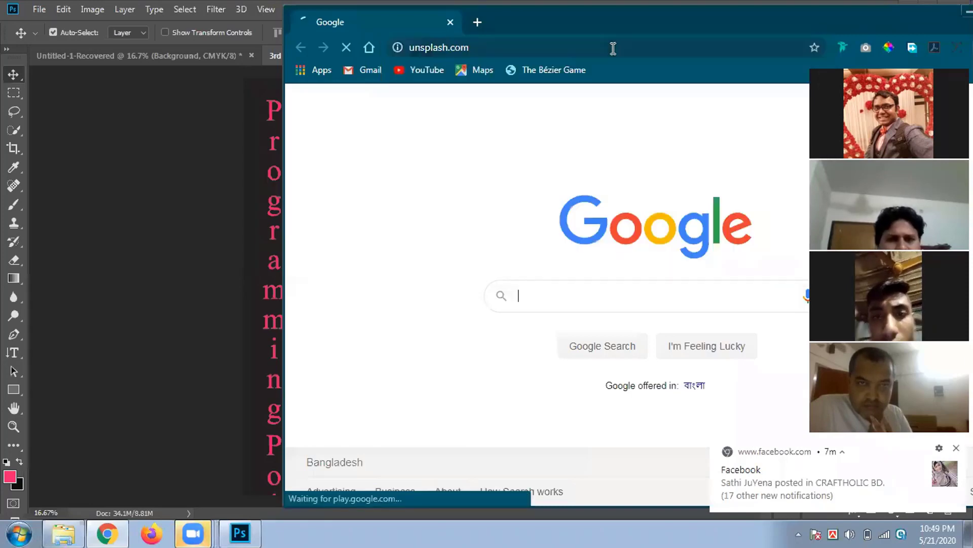